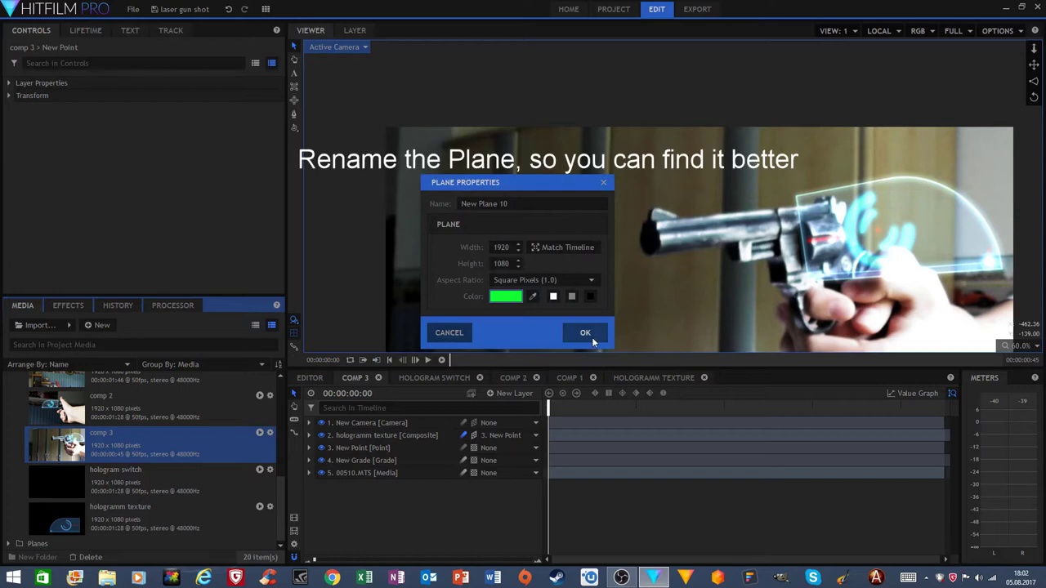
Step: Name the new green 1920 by 1080 plane "Laser shot" and create it in comp 3
{"action": "left_click", "coordinate": [531, 204]}
{"action": "key", "text": "BackSpace"}
{"action": "key", "text": "BackSpace"}
{"action": "key", "text": "BackSpace"}
{"action": "key", "text": "BackSpace"}
{"action": "key", "text": "BackSpace"}
{"action": "key", "text": "BackSpace"}
{"action": "key", "text": "BackSpace"}
{"action": "type", "text": "Laser shot"}
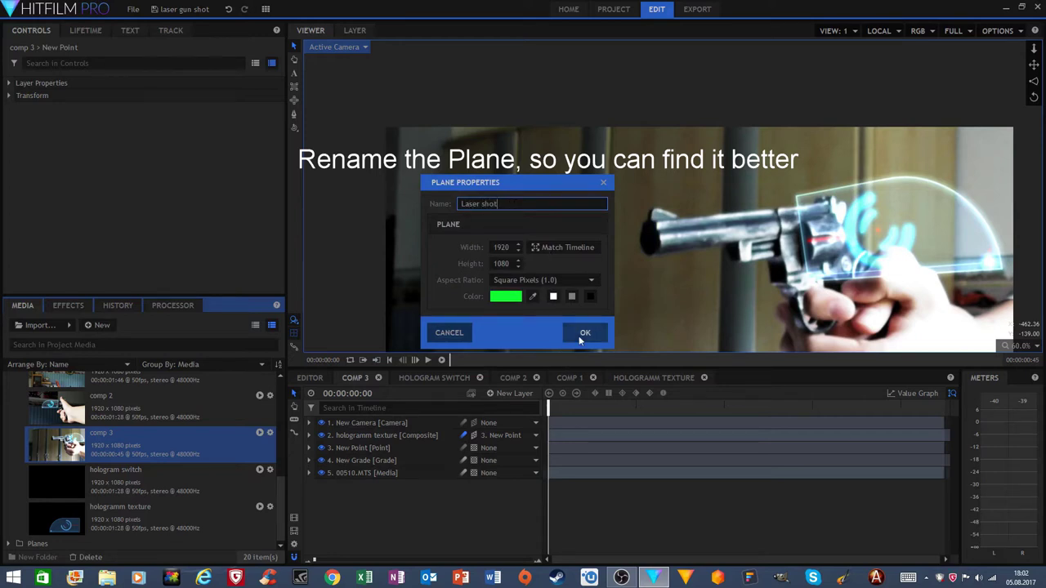
{"action": "left_click", "coordinate": [582, 335]}
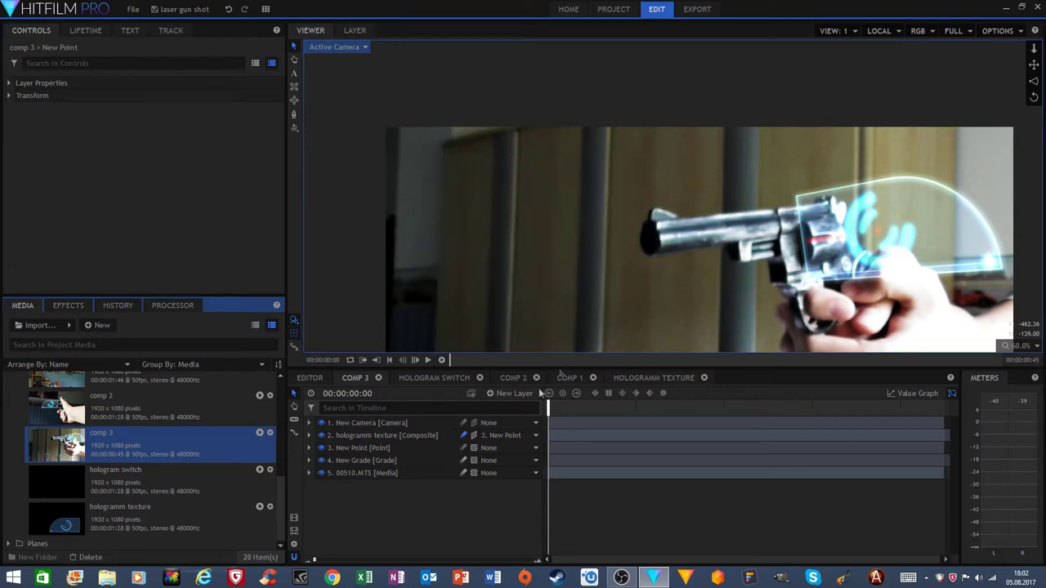
Step: Lower the Laser shot plane's opacity to 7% so the gun footage shows through
{"action": "left_click_drag", "start_coordinate": [660, 279], "coordinate": [583, 229]}
{"action": "scroll", "coordinate": [569, 192], "scroll_direction": "down", "scroll_amount": 1}
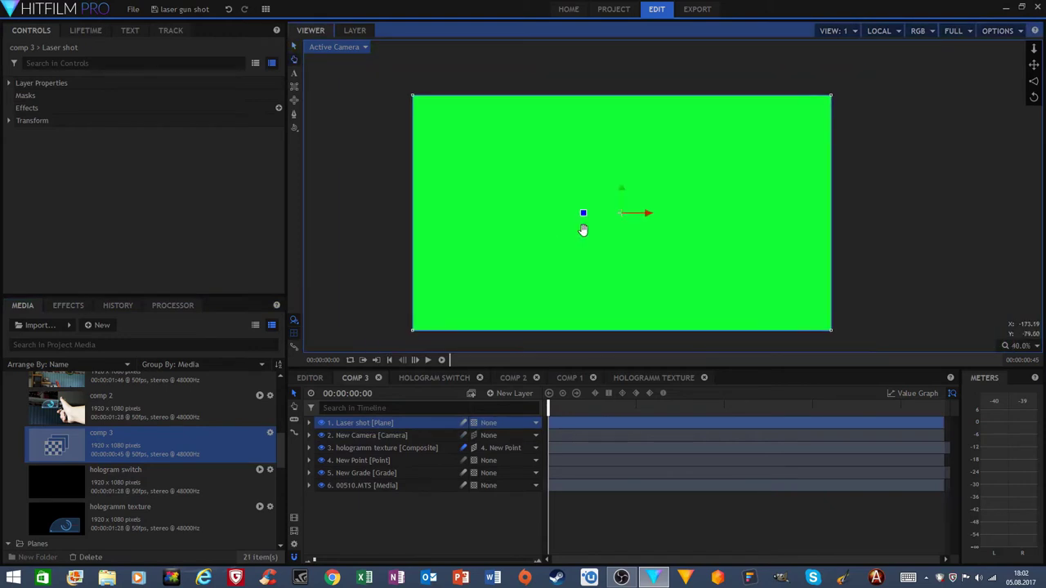
{"action": "left_click", "coordinate": [18, 121]}
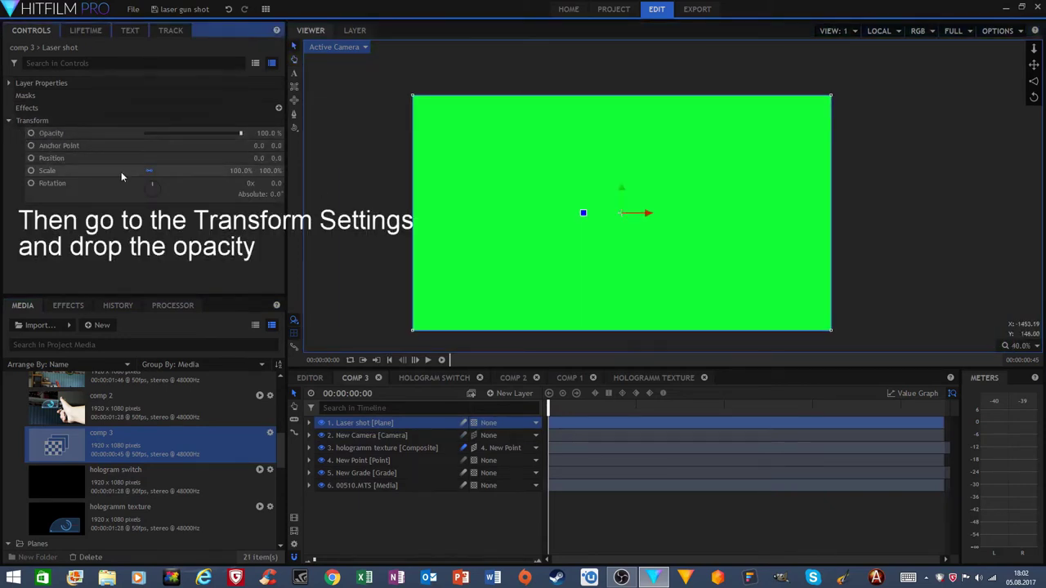
{"action": "left_click_drag", "start_coordinate": [269, 132], "coordinate": [193, 132]}
Step: At frame 7, draw a closed freehand mask on the Laser shot plane, shaping a blast in front of the gun muzzle
{"action": "key", "text": "space"}
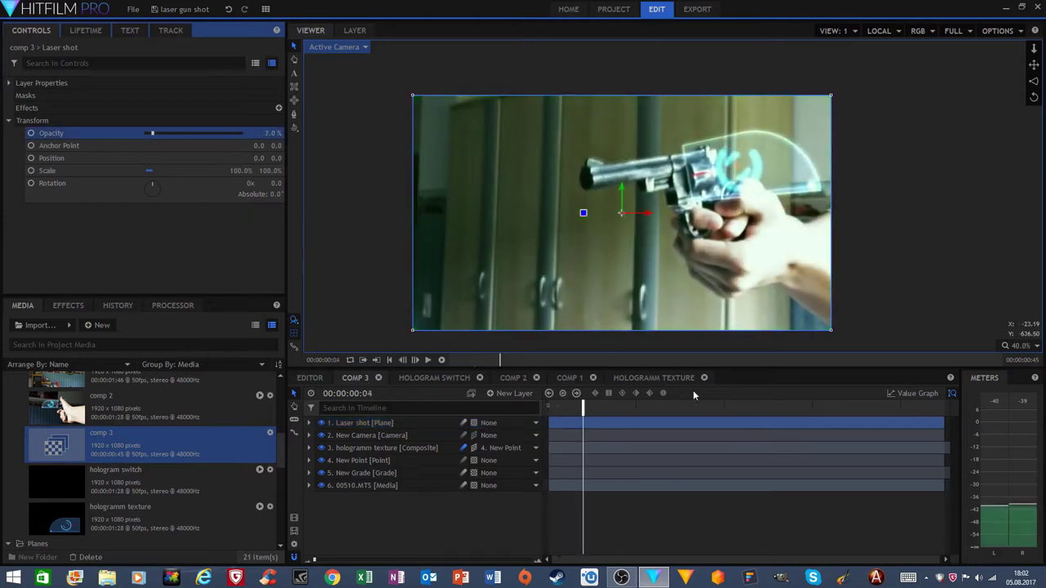
{"action": "key", "text": "space"}
{"action": "key", "text": "Left"}
{"action": "left_click", "coordinate": [295, 114]}
{"action": "key", "text": "Right"}
{"action": "key", "text": "Right"}
{"action": "key", "text": "Left"}
{"action": "left_click", "coordinate": [590, 166]}
{"action": "left_click", "coordinate": [569, 156]}
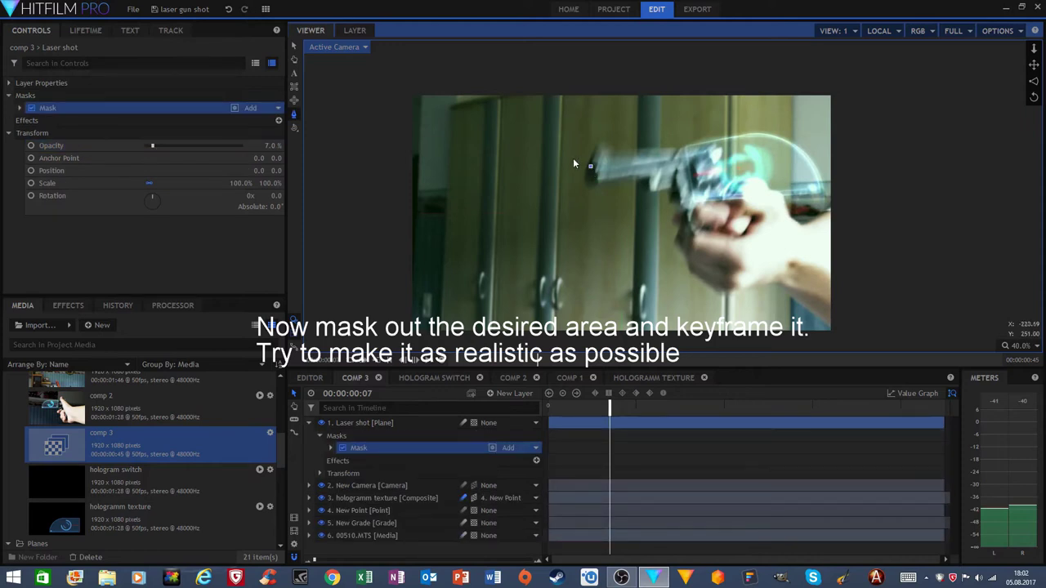
{"action": "left_click", "coordinate": [536, 160]}
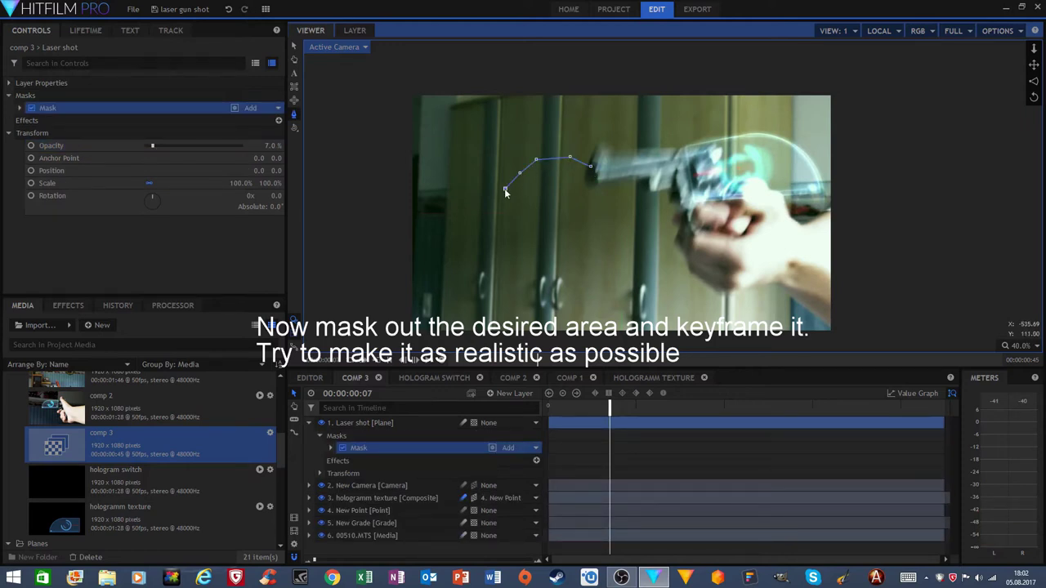
{"action": "left_click", "coordinate": [509, 198]}
{"action": "left_click", "coordinate": [536, 198]}
{"action": "left_click", "coordinate": [590, 168]}
Step: Set the Laser shot plane's opacity to 100% and enable keyframing for the mask's path at frame 7
{"action": "left_click_drag", "start_coordinate": [258, 146], "coordinate": [271, 146]}
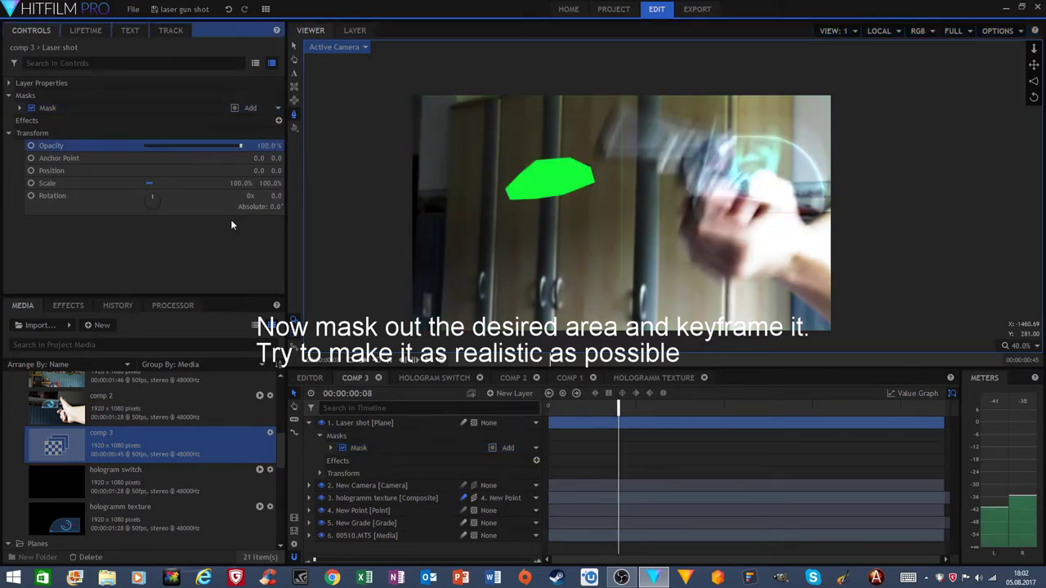
{"action": "left_click", "coordinate": [20, 108]}
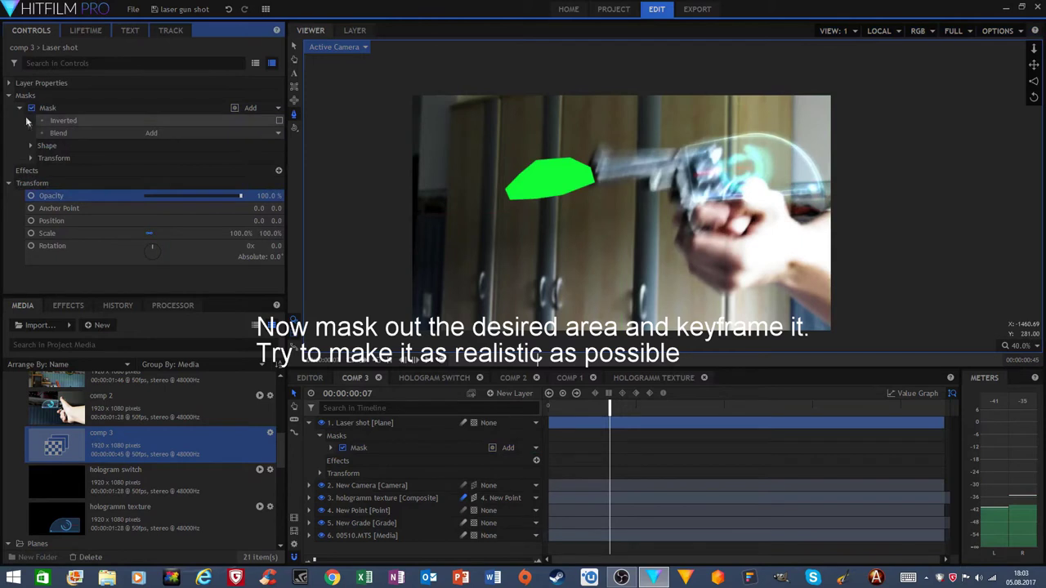
{"action": "left_click", "coordinate": [30, 157]}
Step: At frame 8, move the mask up to the raised muzzle and reshape its points into a curved, downward-tapering blast
{"action": "key", "text": "period"}
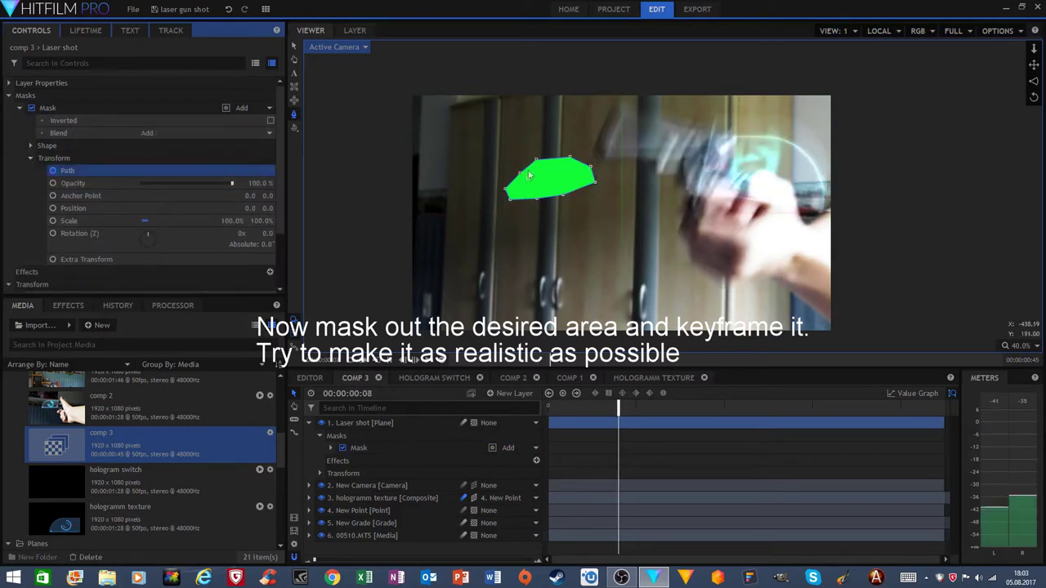
{"action": "left_click", "coordinate": [512, 186]}
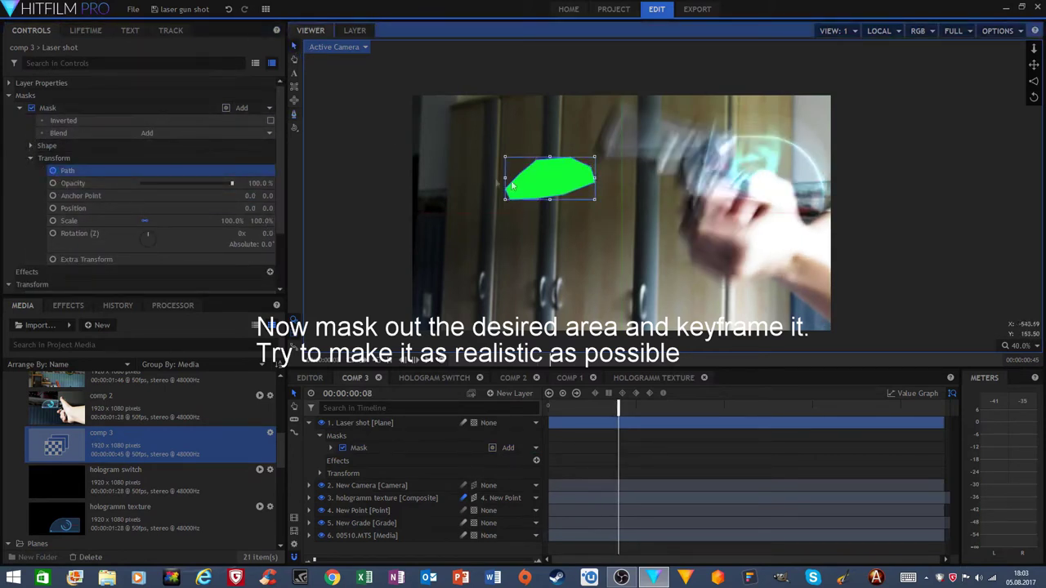
{"action": "left_click_drag", "start_coordinate": [575, 174], "coordinate": [585, 128]}
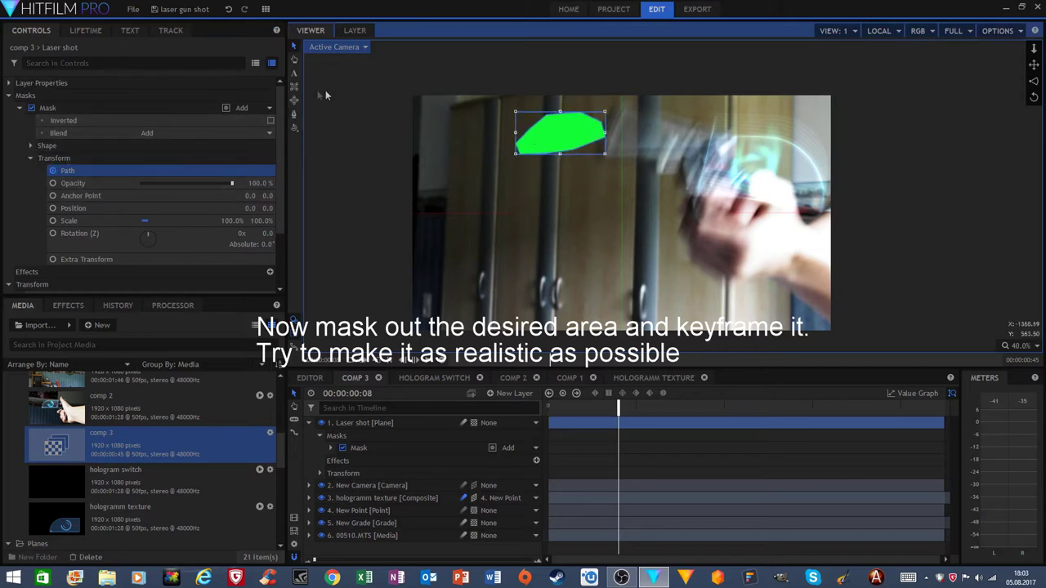
{"action": "left_click", "coordinate": [294, 116]}
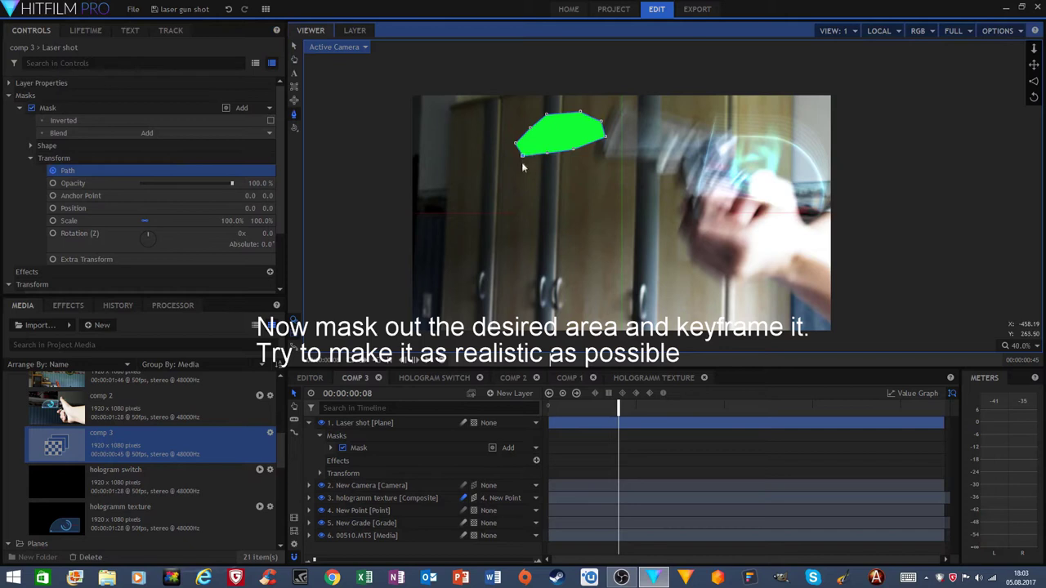
{"action": "mouse_move", "coordinate": [548, 160]}
{"action": "left_mouse_down"}
{"action": "mouse_move", "coordinate": [550, 169]}
{"action": "mouse_move", "coordinate": [530, 154]}
{"action": "left_mouse_up"}
{"action": "left_click_drag", "start_coordinate": [601, 123], "coordinate": [605, 128]}
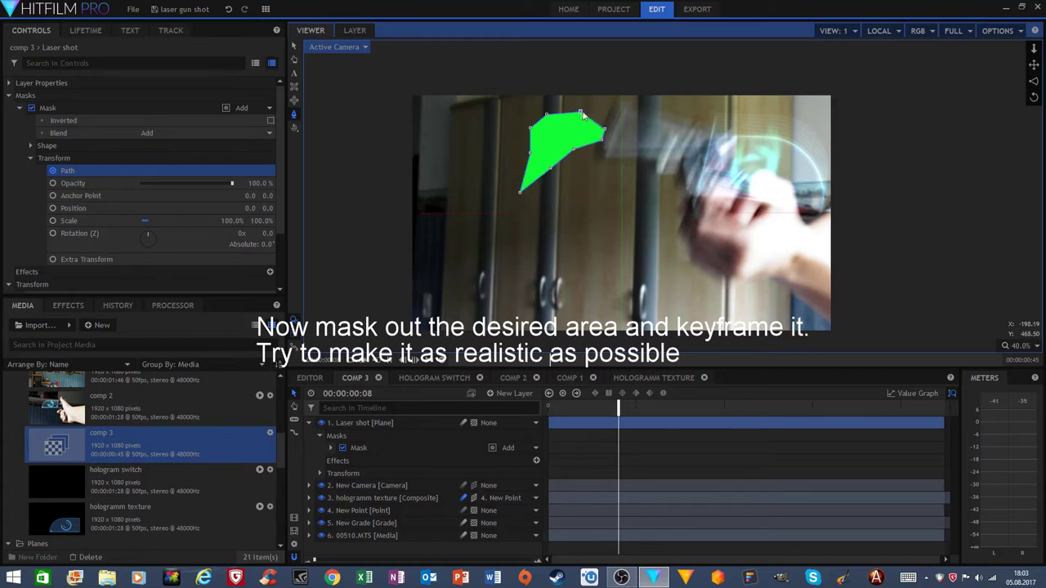
{"action": "left_click_drag", "start_coordinate": [531, 130], "coordinate": [546, 133]}
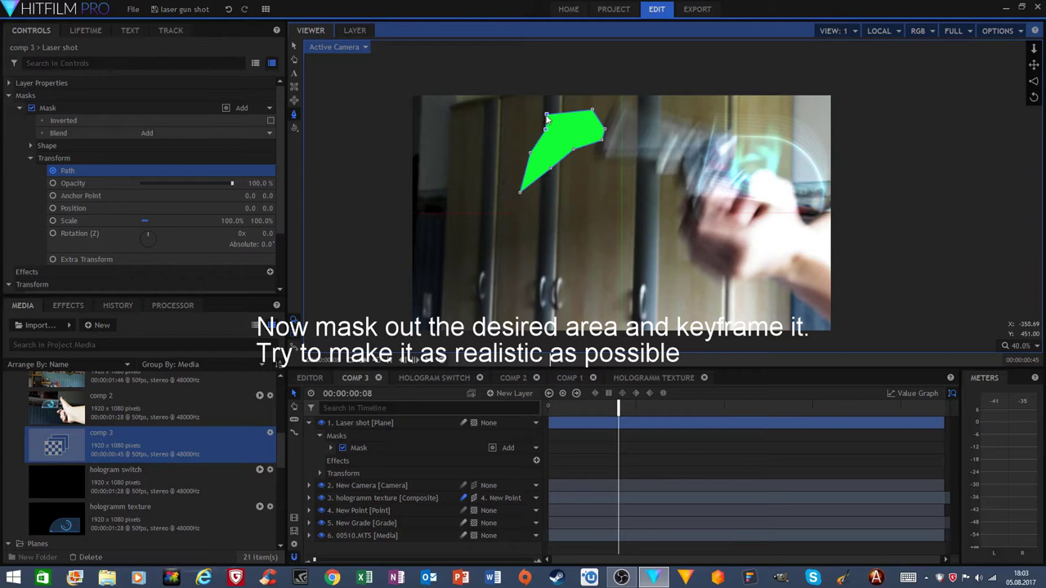
Step: At frame 6, reposition the mask and reshape it into a small, short burst directly at the gun muzzle
{"action": "key", "text": "Left"}
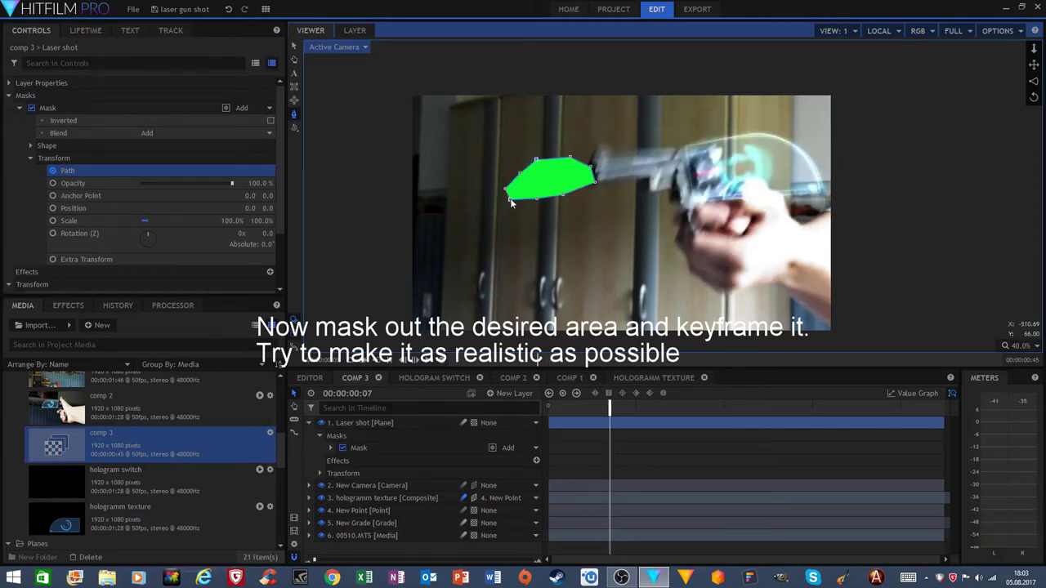
{"action": "key", "text": "Left"}
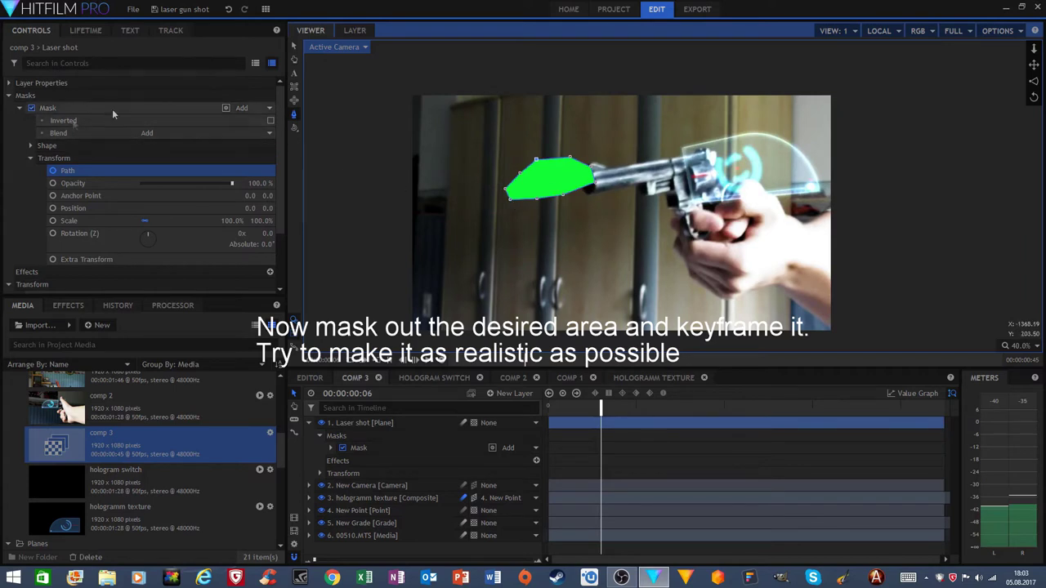
{"action": "left_click", "coordinate": [293, 47]}
{"action": "mouse_move", "coordinate": [562, 183]}
{"action": "left_mouse_down"}
{"action": "mouse_move", "coordinate": [587, 200]}
{"action": "mouse_move", "coordinate": [572, 193]}
{"action": "left_mouse_up"}
{"action": "left_click", "coordinate": [293, 117]}
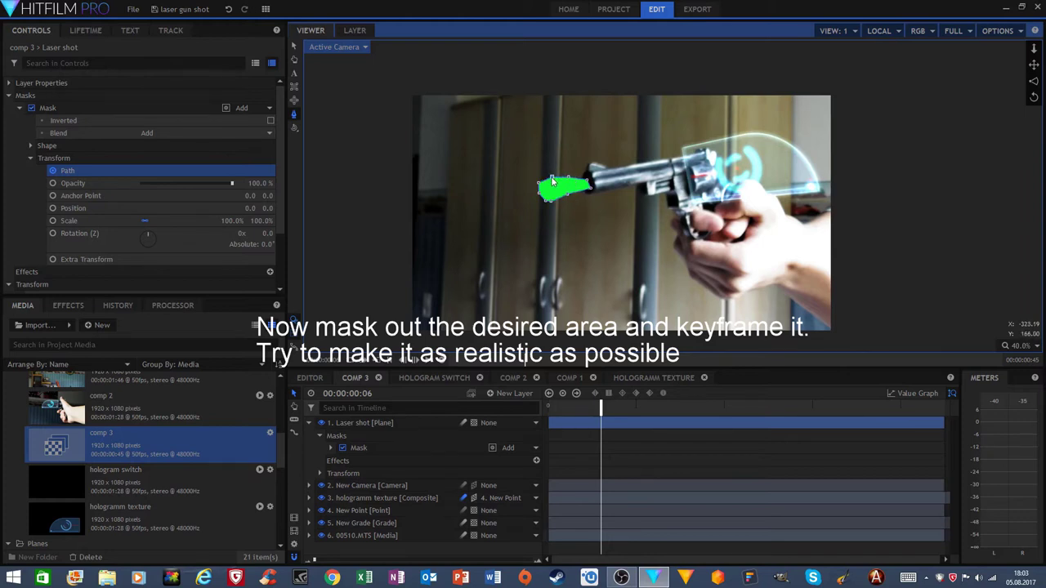
Step: At frame 9, move the mask up past the picture's upper edge and stretch its lower tip downward
{"action": "key", "text": "Right"}
{"action": "key", "text": "Right"}
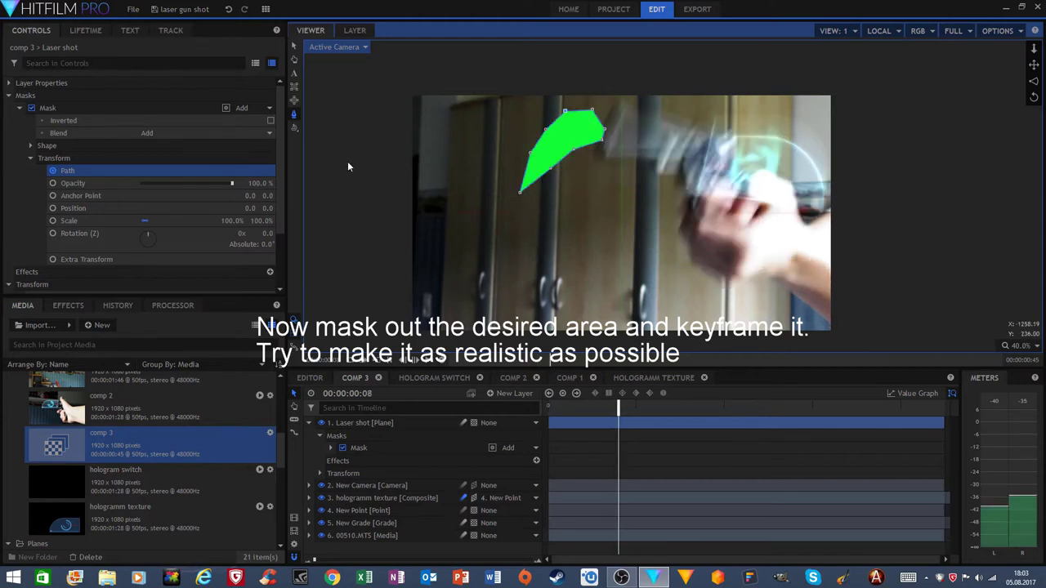
{"action": "key", "text": "."}
{"action": "left_click", "coordinate": [293, 46]}
{"action": "left_click_drag", "start_coordinate": [568, 154], "coordinate": [576, 83]}
{"action": "left_click", "coordinate": [293, 113]}
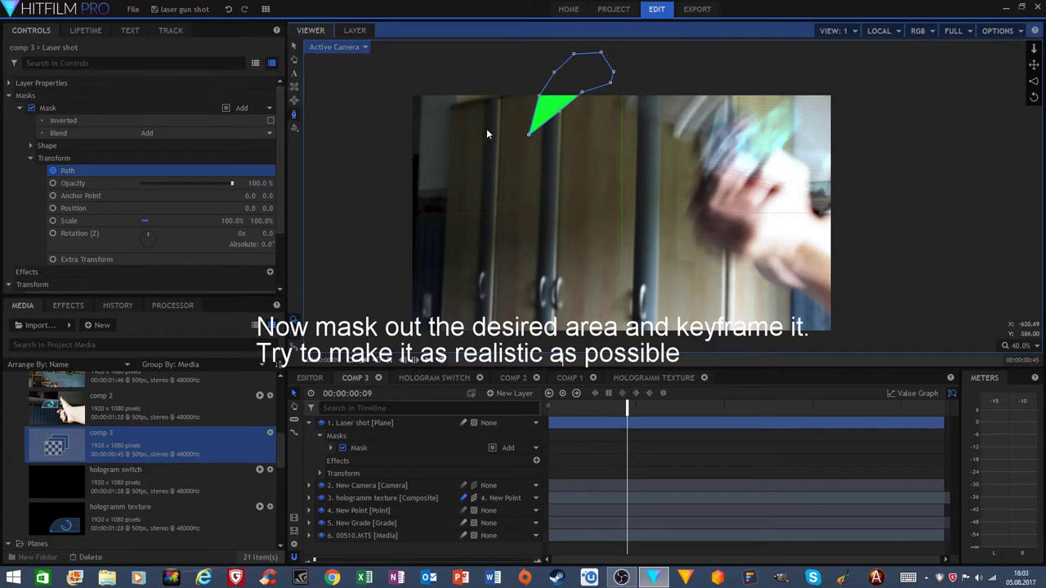
{"action": "left_click_drag", "start_coordinate": [528, 134], "coordinate": [536, 157]}
{"action": "left_click_drag", "start_coordinate": [560, 115], "coordinate": [565, 114]}
Step: Keyframe the Laser shot plane's opacity at 0% on frame 5 and 100% on frame 6
{"action": "key", "text": "Left"}
{"action": "key", "text": "Left"}
{"action": "key", "text": "Left"}
{"action": "key", "text": "Left"}
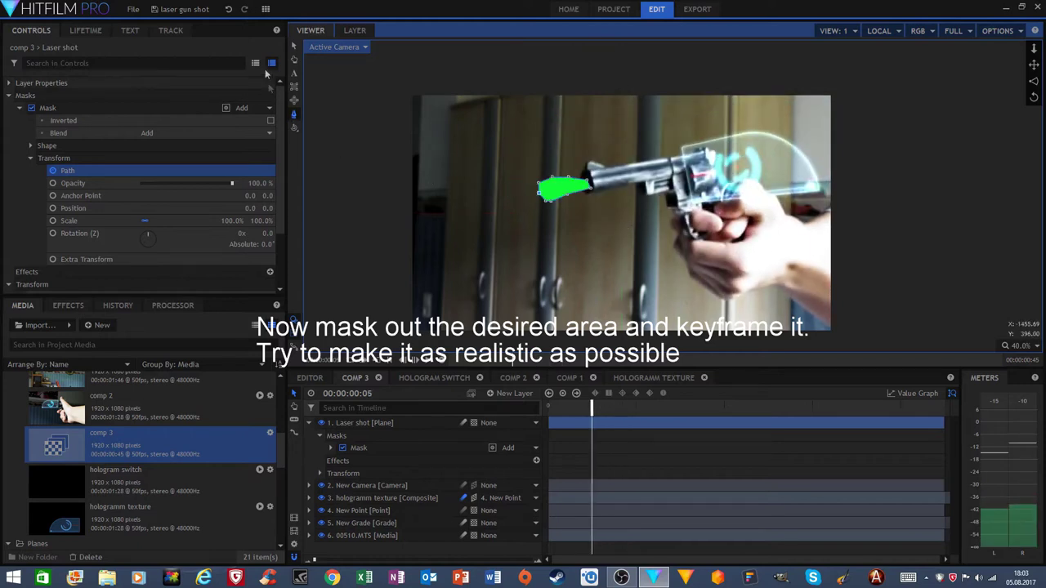
{"action": "left_click", "coordinate": [293, 45]}
{"action": "left_click", "coordinate": [8, 95]}
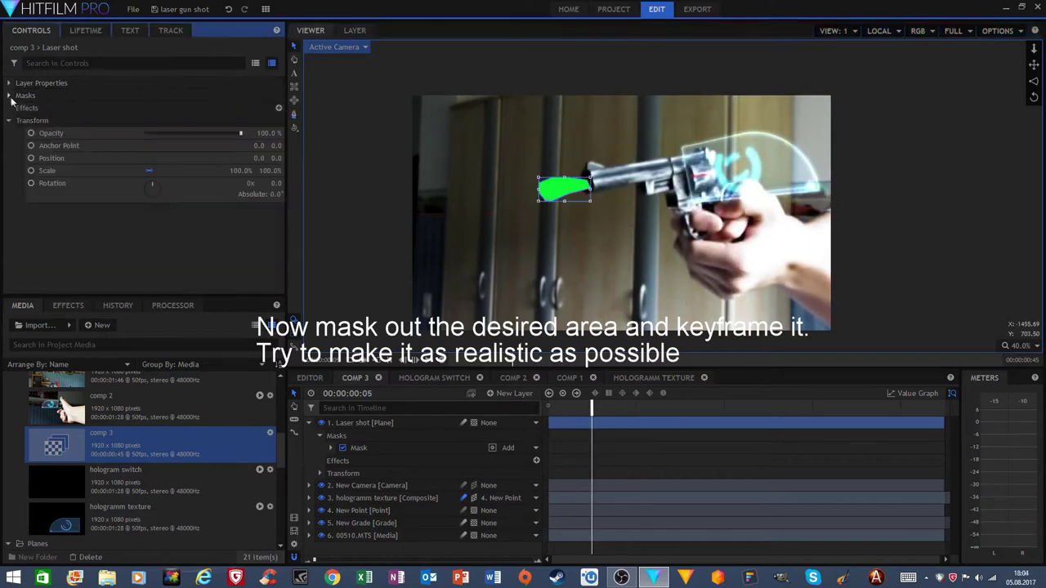
{"action": "key", "text": "Right"}
{"action": "key", "text": "Right"}
{"action": "key", "text": "Left"}
{"action": "key", "text": "Left"}
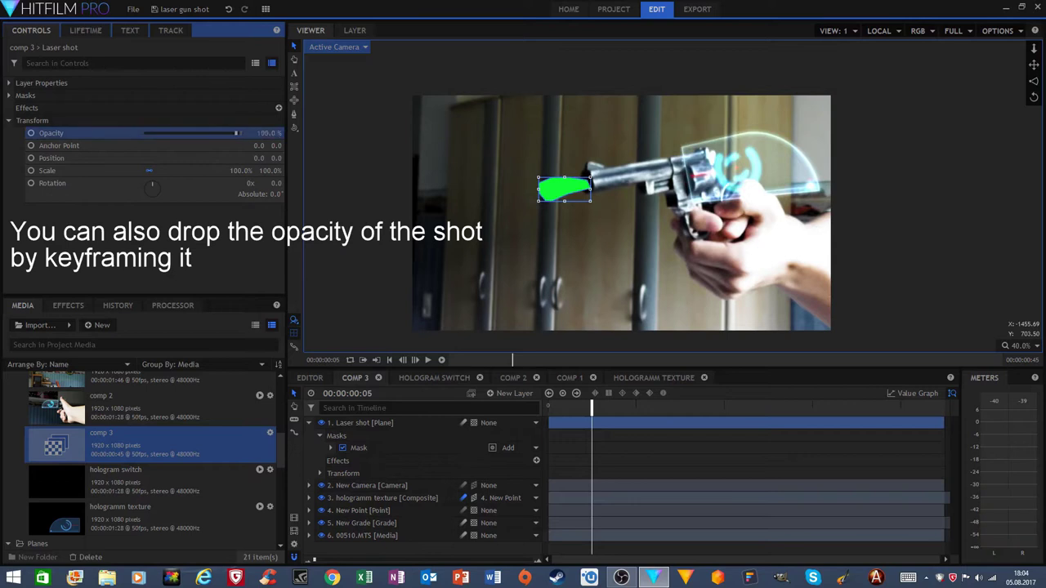
{"action": "left_click_drag", "start_coordinate": [266, 134], "coordinate": [145, 135]}
{"action": "left_click", "coordinate": [31, 134]}
{"action": "key", "text": "Right"}
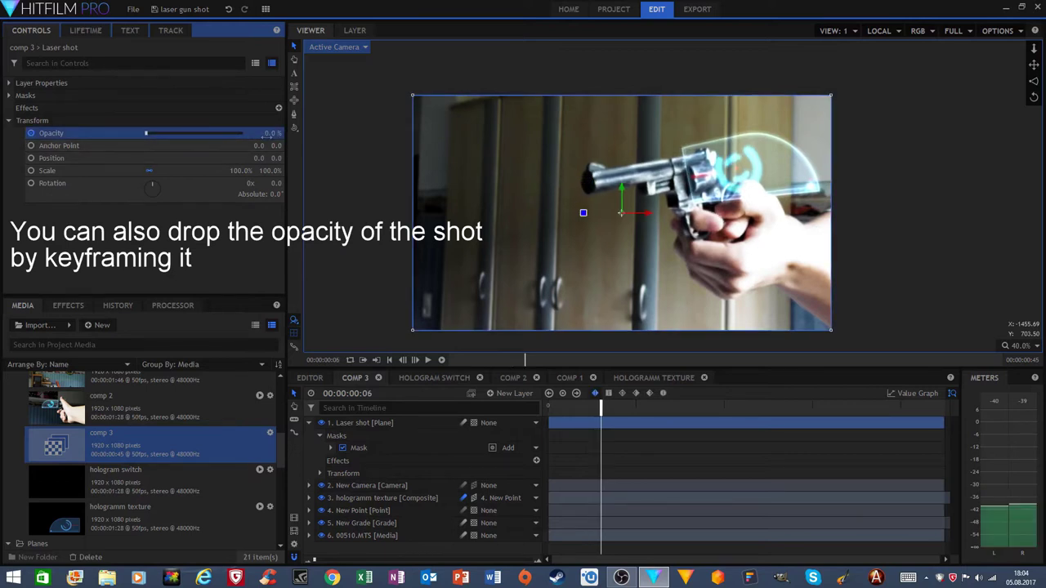
{"action": "left_click_drag", "start_coordinate": [264, 134], "coordinate": [352, 135]}
Step: Step back and forth through the frames of the shot to examine the mask animation and where the opacity should drop
{"action": "key", "text": "Left"}
{"action": "key", "text": "Right"}
{"action": "key", "text": "Right"}
{"action": "key", "text": "Right"}
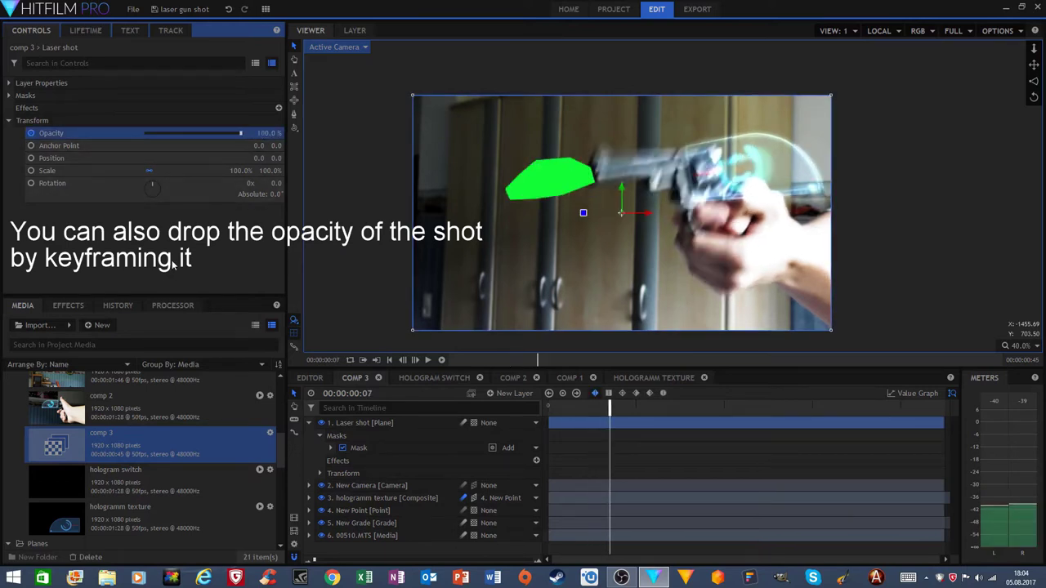
{"action": "key", "text": "Right"}
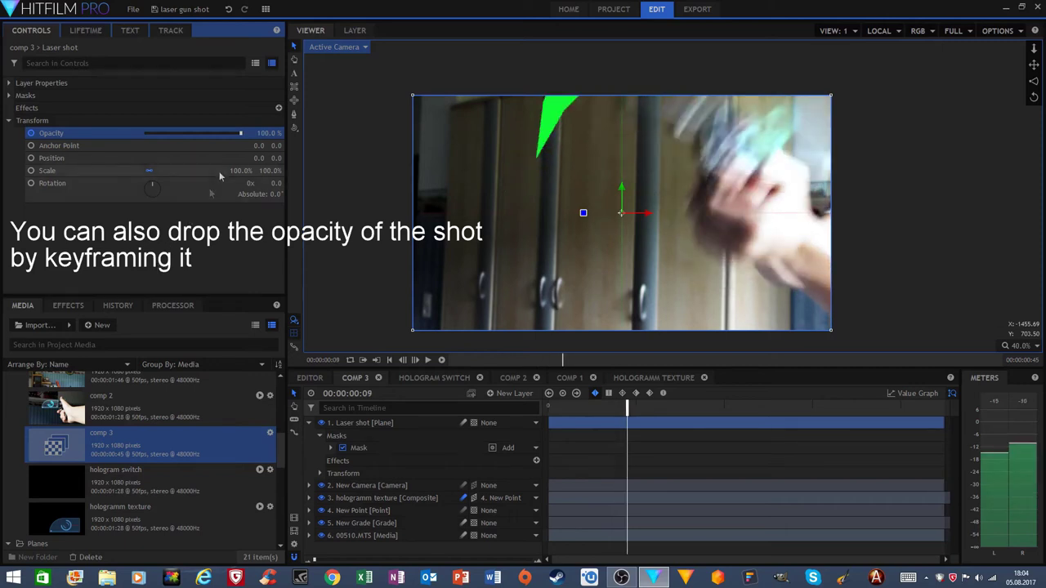
{"action": "key", "text": "Right"}
{"action": "key", "text": "Left"}
{"action": "key", "text": "Left"}
{"action": "key", "text": "Left"}
{"action": "key", "text": "Left"}
{"action": "key", "text": "Right"}
{"action": "key", "text": "Right"}
{"action": "key", "text": "Right"}
{"action": "key", "text": "Right"}
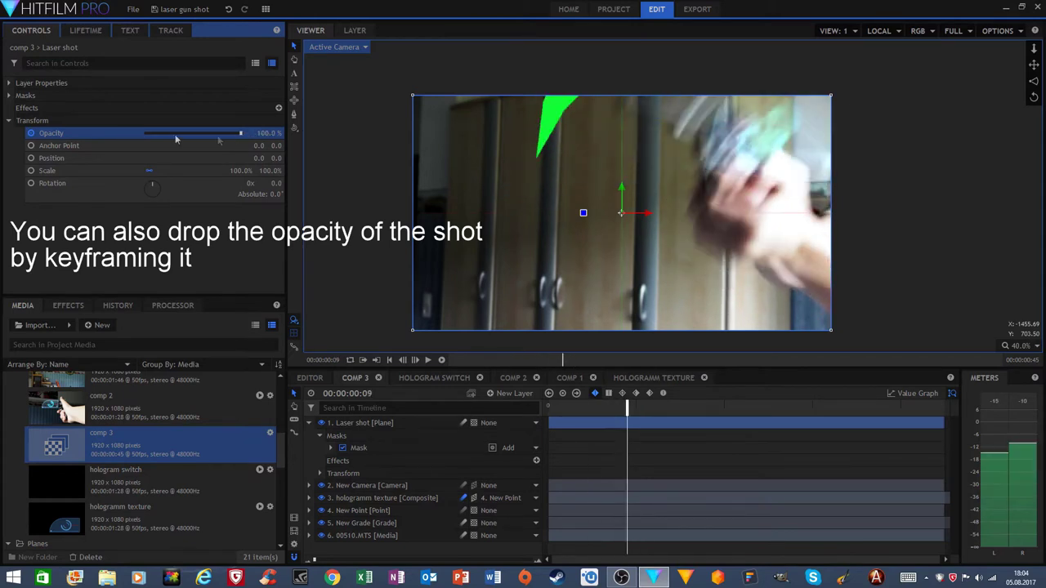
{"action": "key", "text": "Left"}
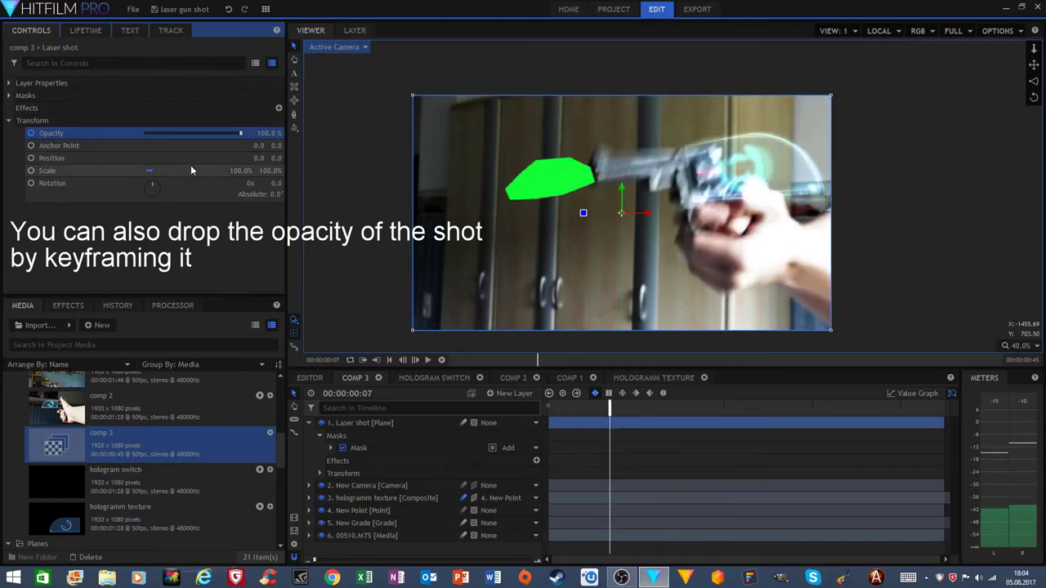
{"action": "key", "text": "Right"}
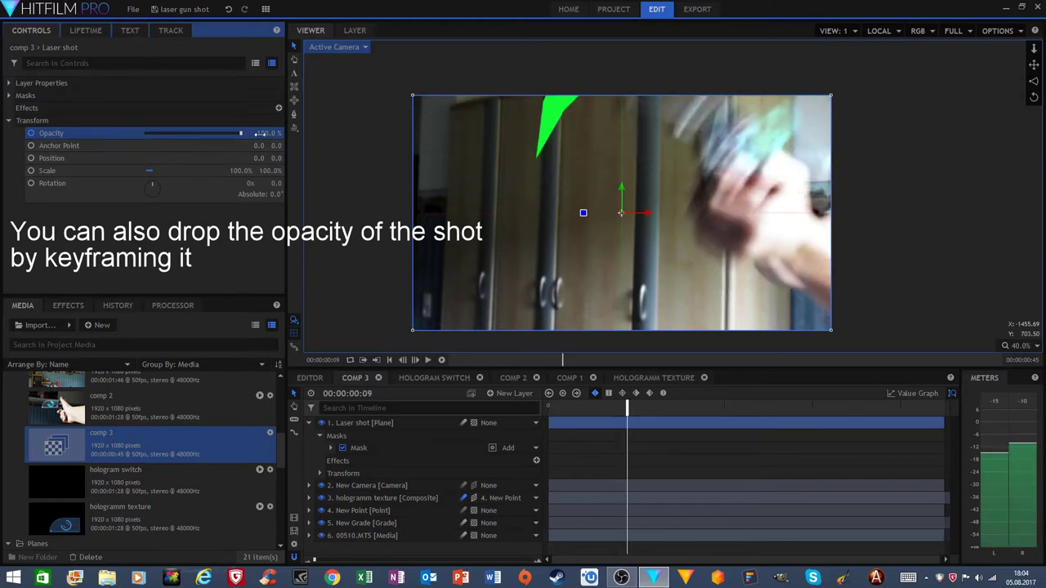
{"action": "key", "text": "Left"}
{"action": "key", "text": "Left"}
{"action": "key", "text": "Left"}
{"action": "key", "text": "Left"}
{"action": "key", "text": "Right"}
{"action": "key", "text": "Right"}
{"action": "key", "text": "Right"}
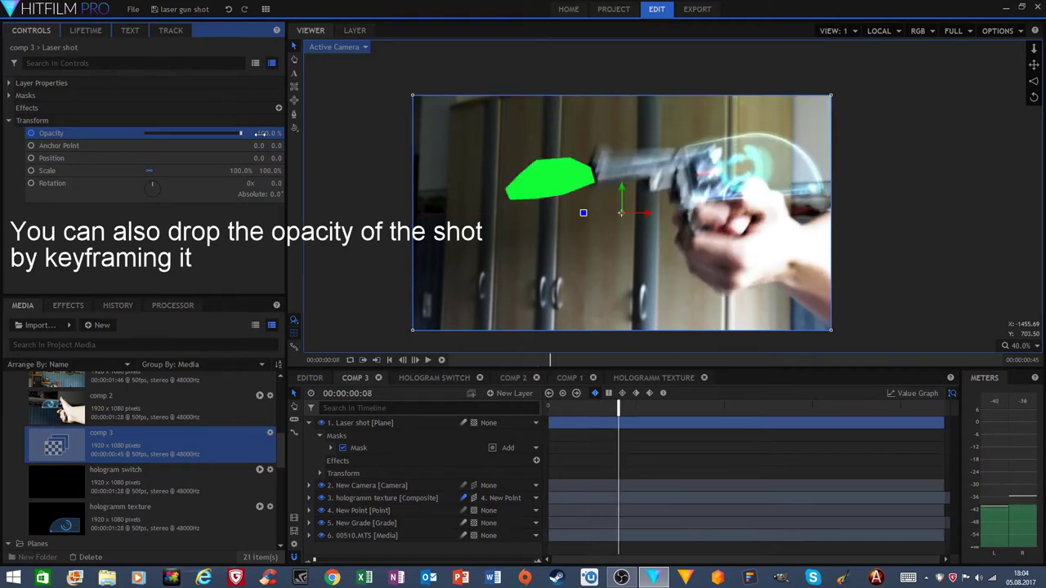
{"action": "key", "text": "Right"}
Step: Keyframe the Laser shot plane's opacity at 99% on frame 8 and 0% on frame 10
{"action": "key", "text": "Left"}
{"action": "left_click", "coordinate": [260, 133]}
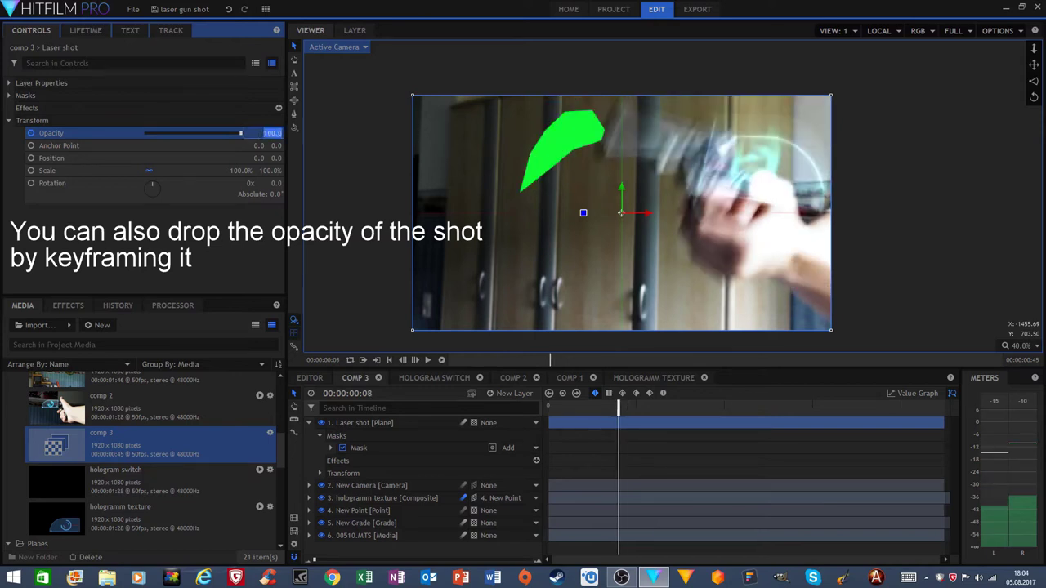
{"action": "type", "text": "99"}
{"action": "key", "text": "Return"}
{"action": "key", "text": "Right"}
{"action": "key", "text": "Right"}
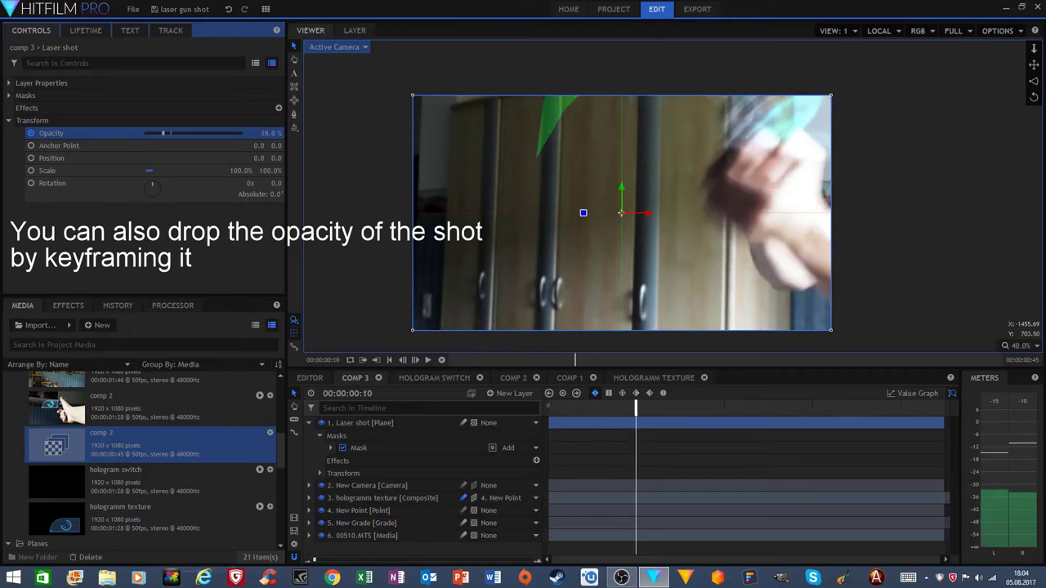
Step: Step through frames 5 to 10 to check how the laser shot appears and fades out
{"action": "key", "text": "Left"}
{"action": "key", "text": "Left"}
{"action": "key", "text": "Left"}
{"action": "key", "text": "Left"}
{"action": "key", "text": "Left"}
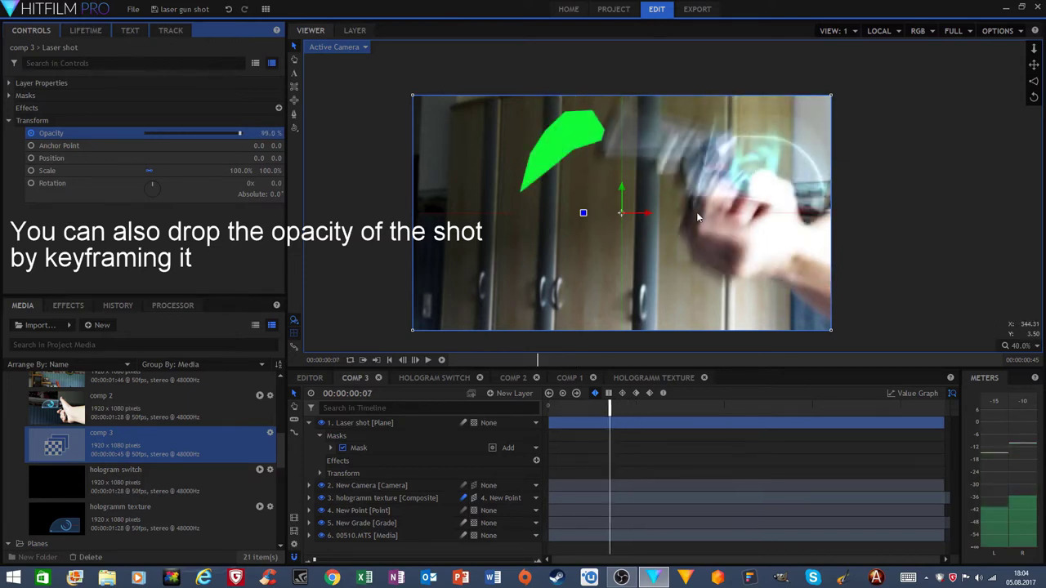
{"action": "key", "text": "Right"}
{"action": "key", "text": "Right"}
{"action": "key", "text": "Right"}
{"action": "key", "text": "Right"}
{"action": "key", "text": "Right"}
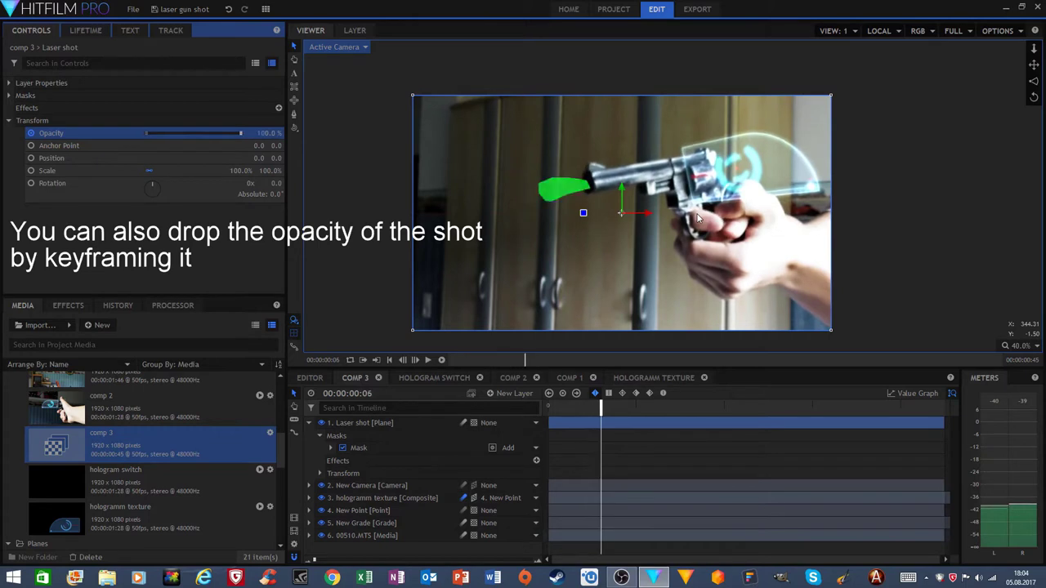
{"action": "key", "text": "Left"}
{"action": "key", "text": "Left"}
{"action": "key", "text": "Left"}
{"action": "key", "text": "Left"}
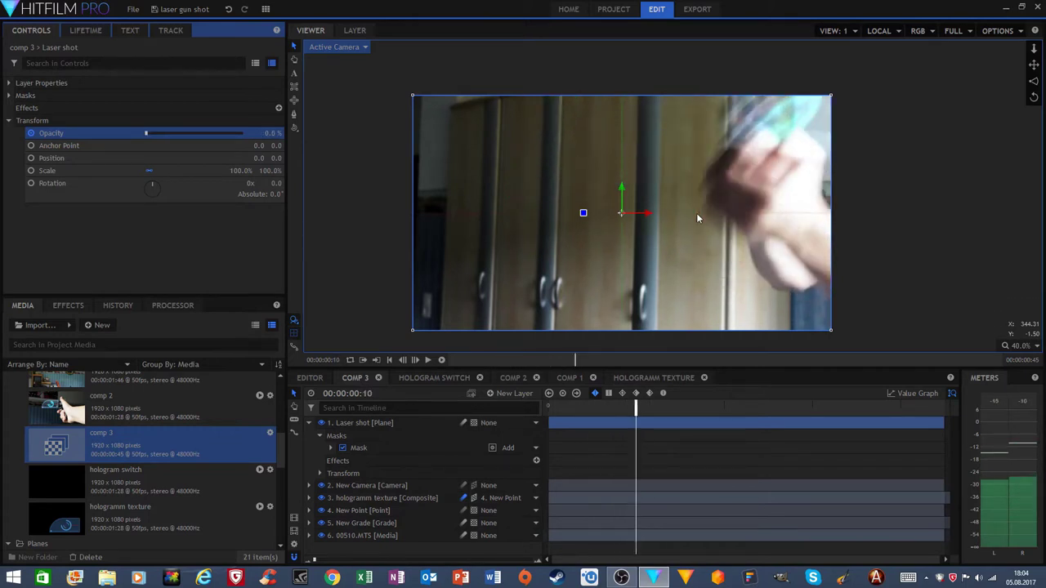
Step: Set the roundness of the Laser shot plane's mask shape to 16 px
{"action": "key", "text": "Left"}
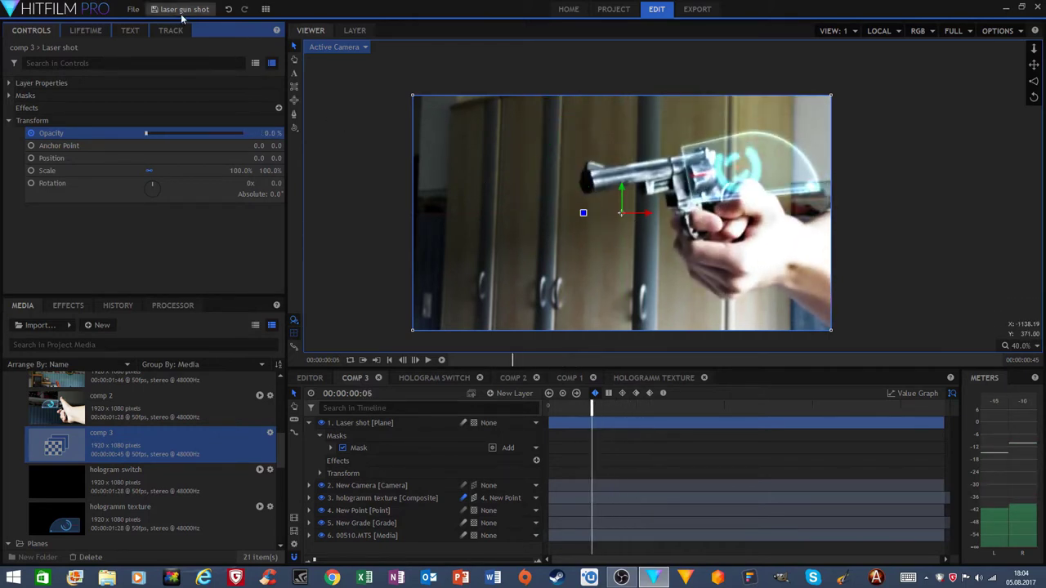
{"action": "left_click", "coordinate": [8, 120]}
{"action": "left_click", "coordinate": [9, 96]}
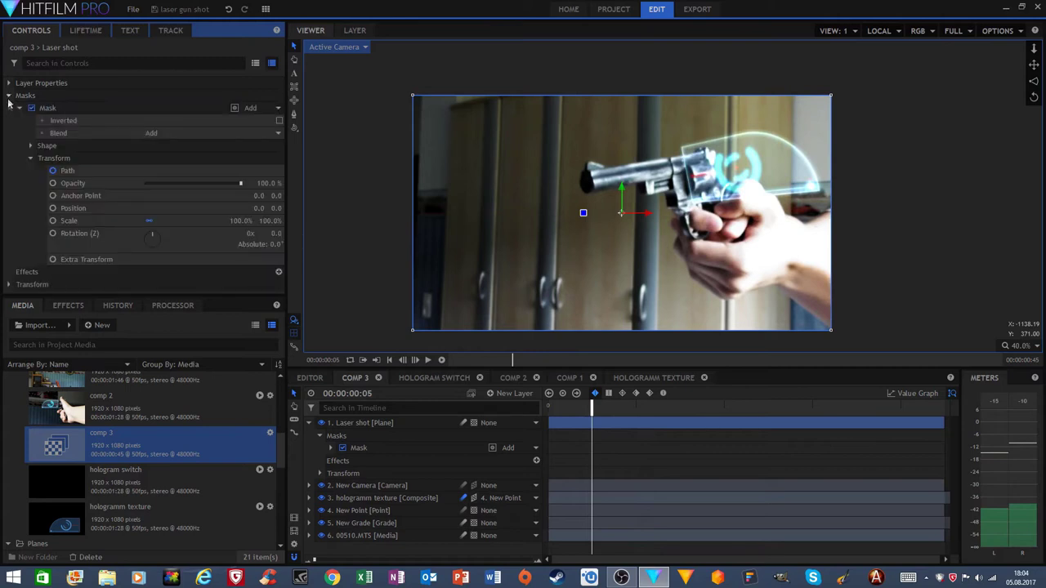
{"action": "left_click", "coordinate": [31, 158]}
{"action": "left_click", "coordinate": [31, 145]}
{"action": "key", "text": "Right"}
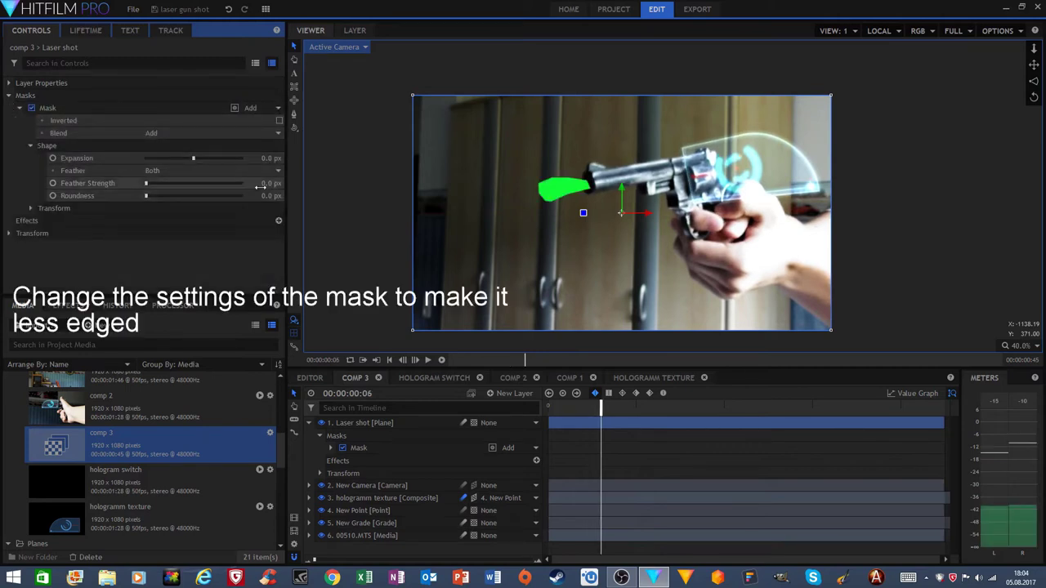
{"action": "left_click_drag", "start_coordinate": [258, 195], "coordinate": [265, 195]}
{"action": "key", "text": "Right"}
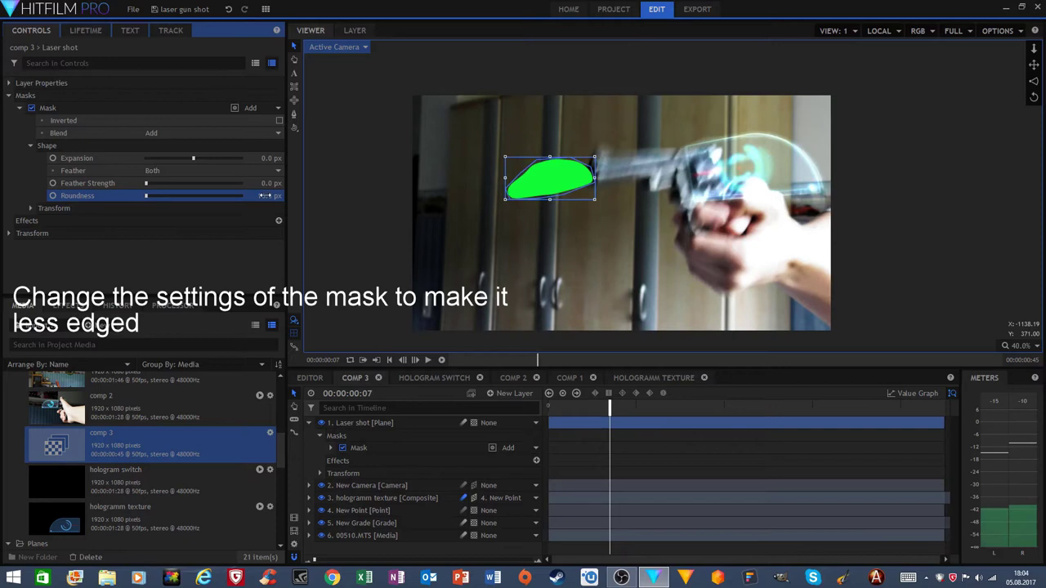
{"action": "left_click", "coordinate": [261, 250]}
Step: Step forward and back through the frames of the shot to check the rounded mask shape
{"action": "key", "text": "Right"}
{"action": "key", "text": "Right"}
{"action": "key", "text": "Right"}
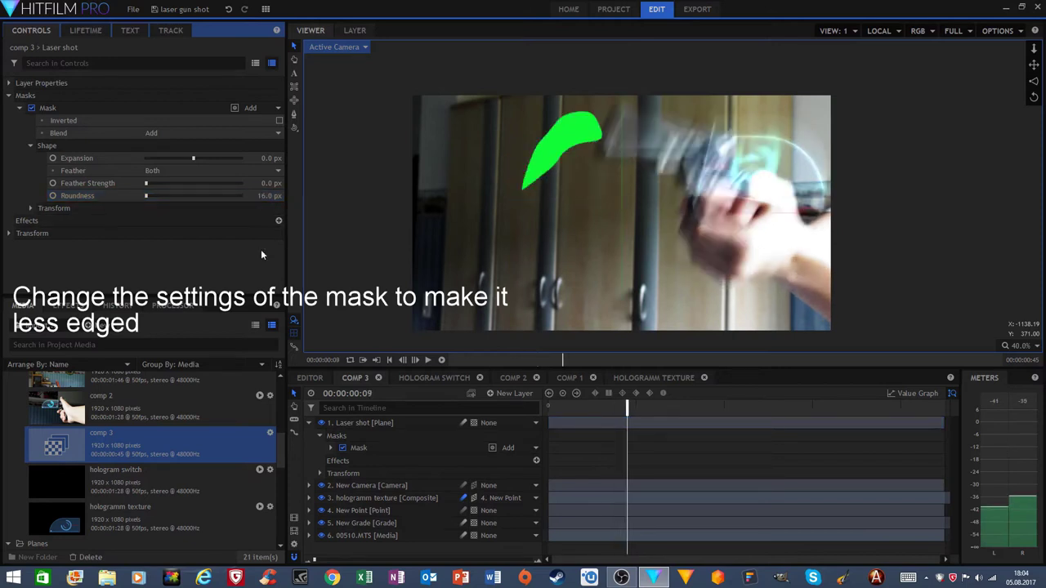
{"action": "key", "text": "Left"}
{"action": "key", "text": "Left"}
{"action": "key", "text": "Left"}
{"action": "key", "text": "Left"}
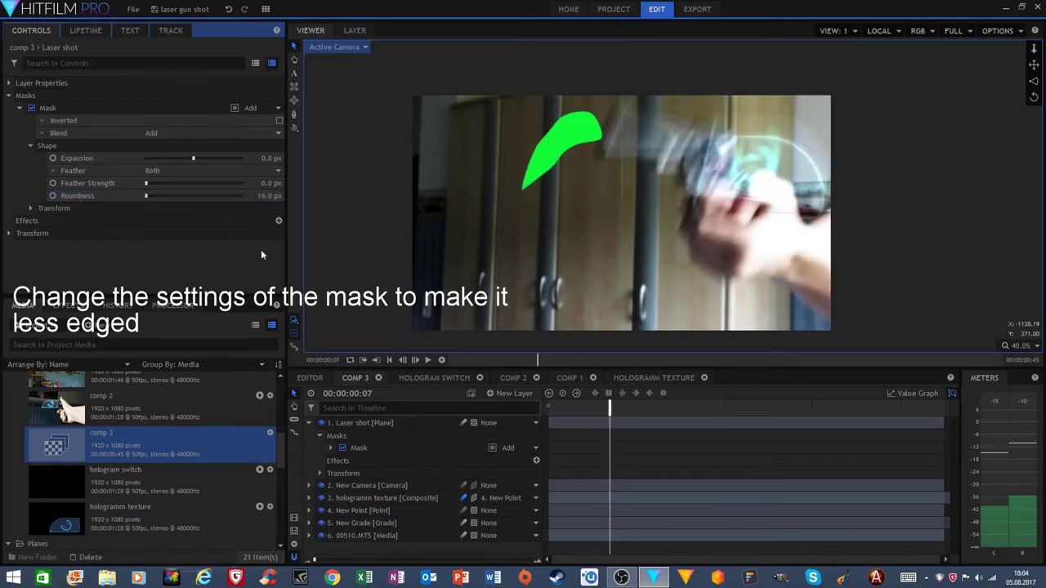
Step: Set the mask's feather strength to 15 px and check the softened edge across the frames of the shot
{"action": "left_click_drag", "start_coordinate": [271, 183], "coordinate": [286, 183]}
{"action": "left_click", "coordinate": [244, 253]}
{"action": "key", "text": "Right"}
{"action": "key", "text": "Right"}
{"action": "key", "text": "Right"}
{"action": "key", "text": "Right"}
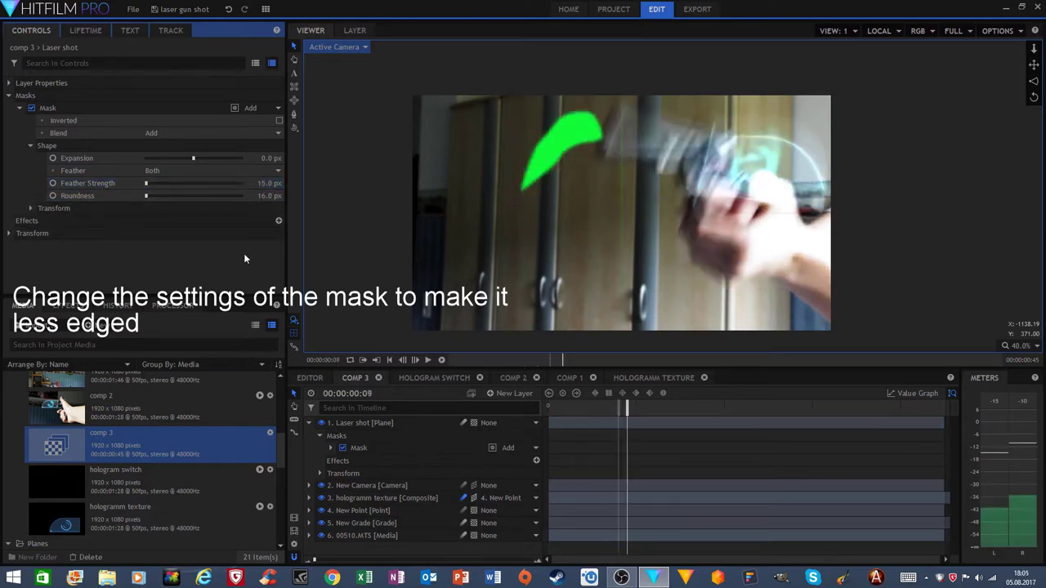
{"action": "key", "text": "Left"}
{"action": "key", "text": "Left"}
{"action": "key", "text": "Left"}
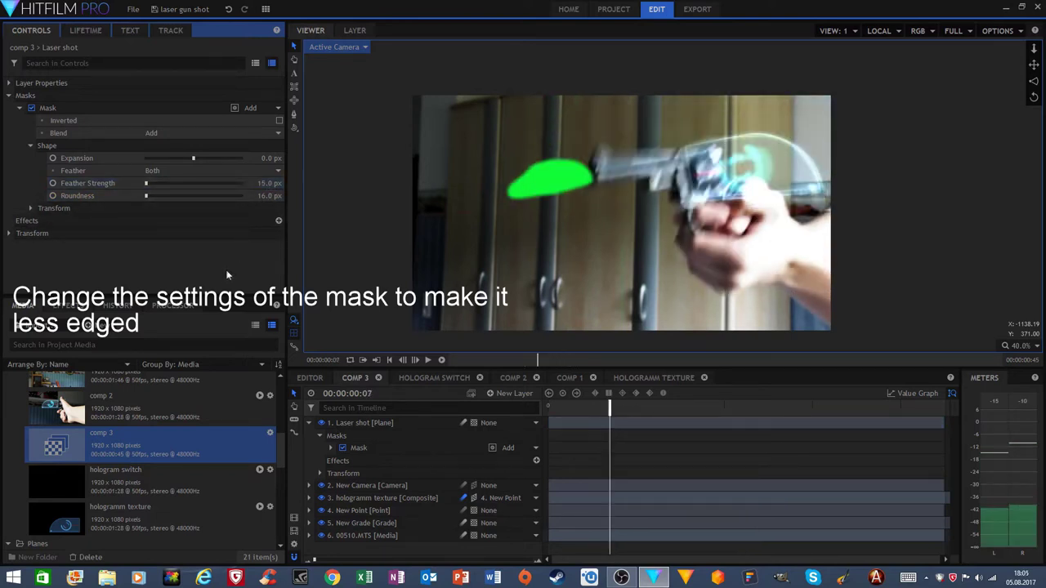
{"action": "left_click", "coordinate": [9, 95]}
Step: Set the Laser shot plane's layer blending mode to Add and check it across the frames of the shot
{"action": "key", "text": "Left"}
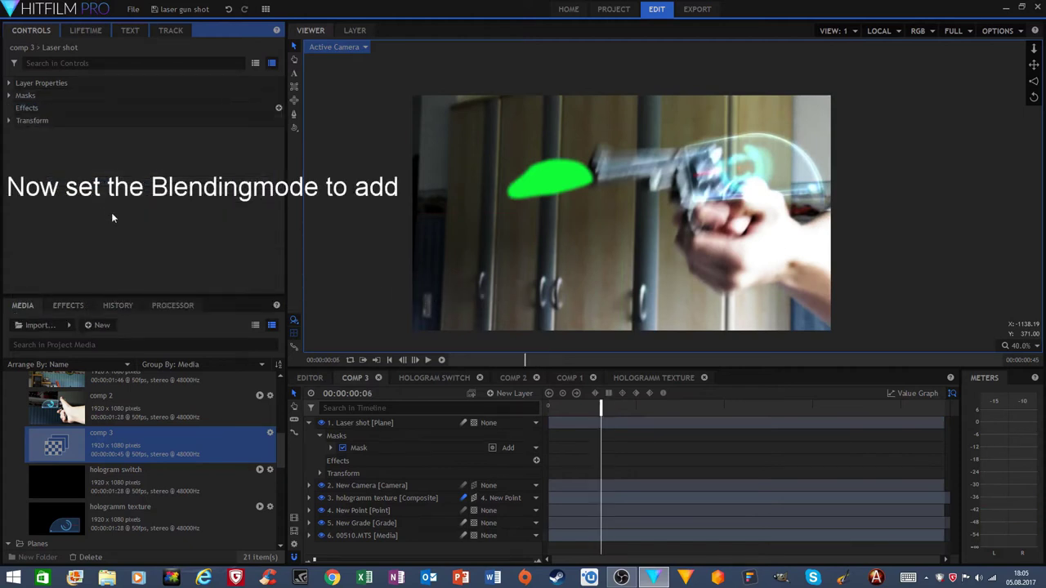
{"action": "key", "text": "Right"}
{"action": "left_click", "coordinate": [37, 83]}
{"action": "left_click", "coordinate": [159, 133]}
{"action": "left_click", "coordinate": [162, 156]}
{"action": "left_click", "coordinate": [33, 83]}
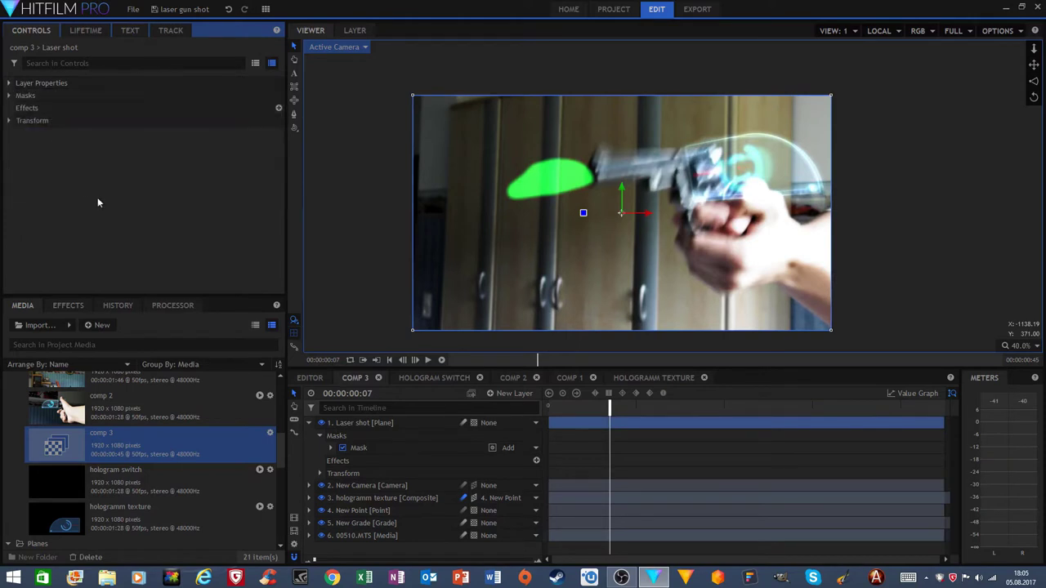
{"action": "key", "text": "Right"}
{"action": "key", "text": "Right"}
{"action": "key", "text": "Left"}
{"action": "key", "text": "Left"}
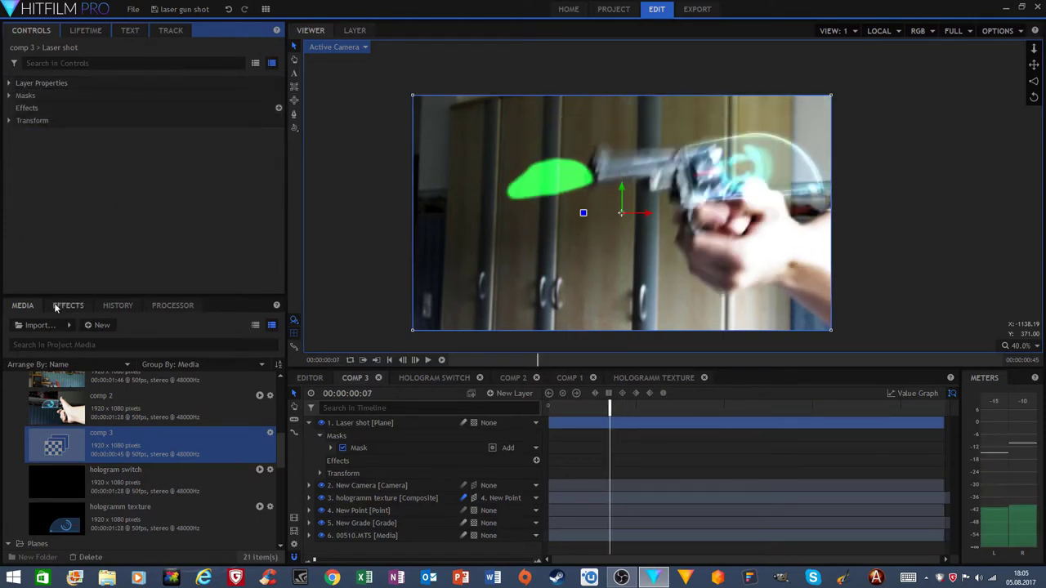
Step: Add a Glow effect to the Laser shot plane with Add blending, intensity 5.0 and radius 25 px
{"action": "left_click", "coordinate": [68, 305]}
{"action": "left_click_drag", "start_coordinate": [82, 413], "coordinate": [397, 423]}
{"action": "left_click", "coordinate": [20, 120]}
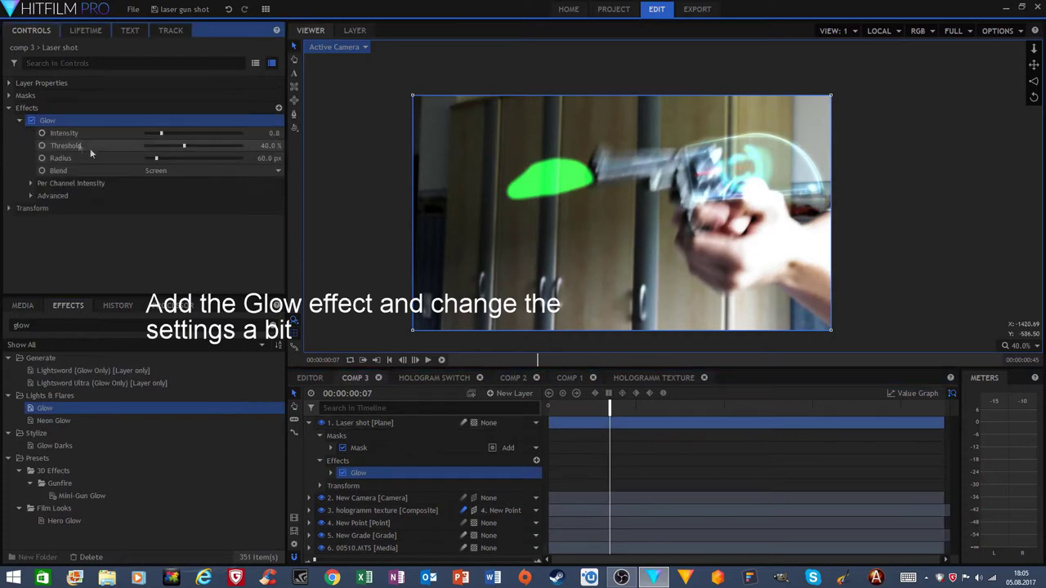
{"action": "left_click", "coordinate": [180, 170]}
{"action": "left_click", "coordinate": [185, 204]}
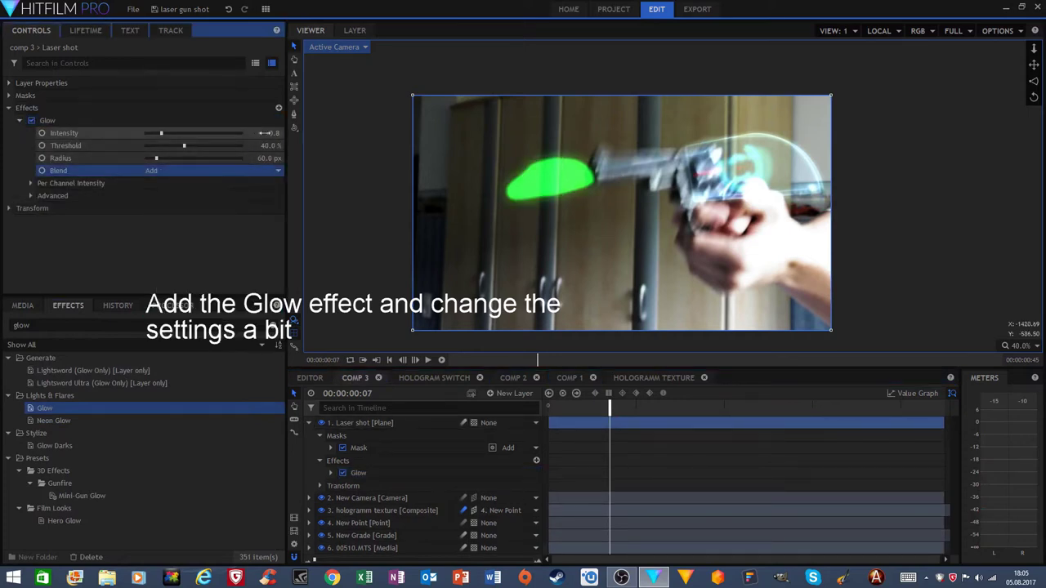
{"action": "left_click_drag", "start_coordinate": [271, 133], "coordinate": [239, 161]}
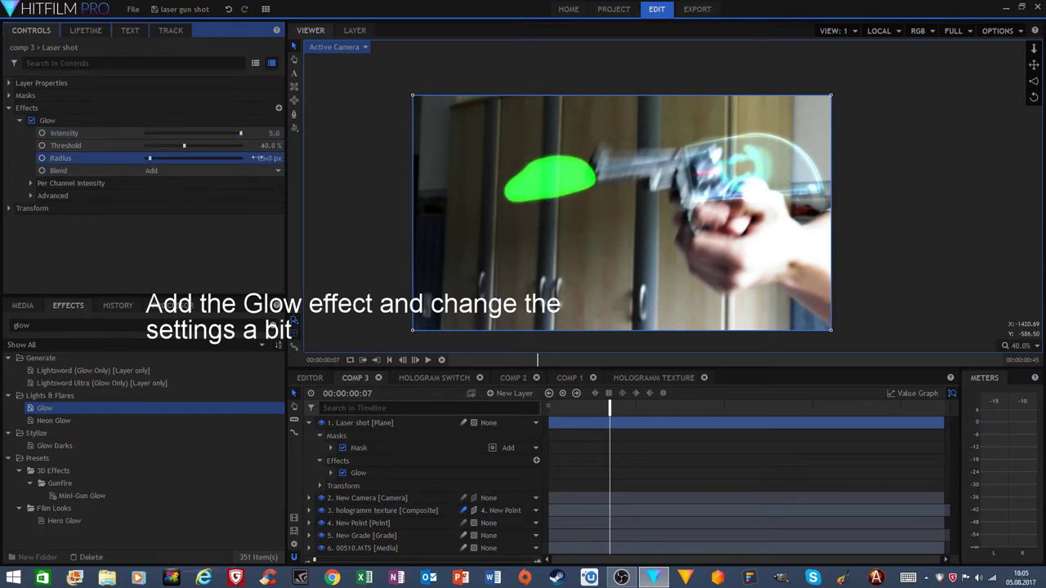
{"action": "left_click", "coordinate": [20, 120]}
Step: Duplicate the Glow effect and set the copy to radius 98 px, intensity 1.2 and threshold 2%
{"action": "right_click", "coordinate": [67, 120]}
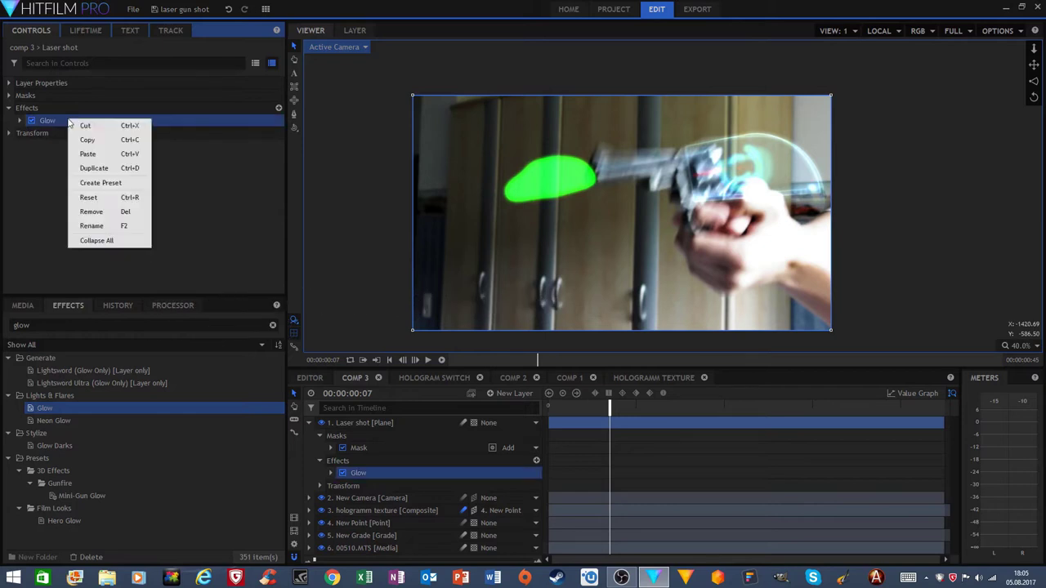
{"action": "left_click", "coordinate": [94, 167]}
{"action": "left_click", "coordinate": [20, 132]}
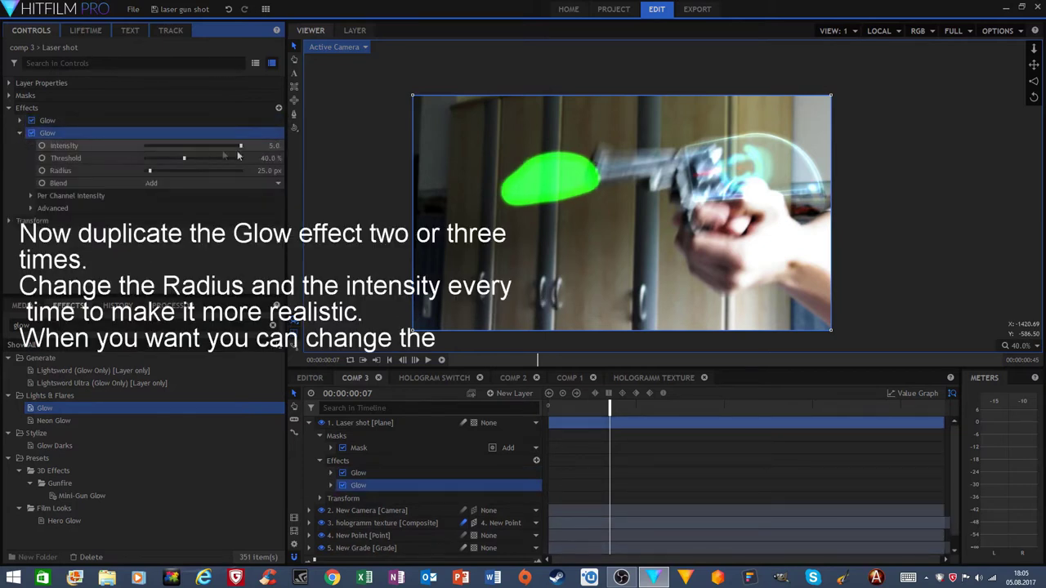
{"action": "left_click_drag", "start_coordinate": [260, 170], "coordinate": [204, 146]}
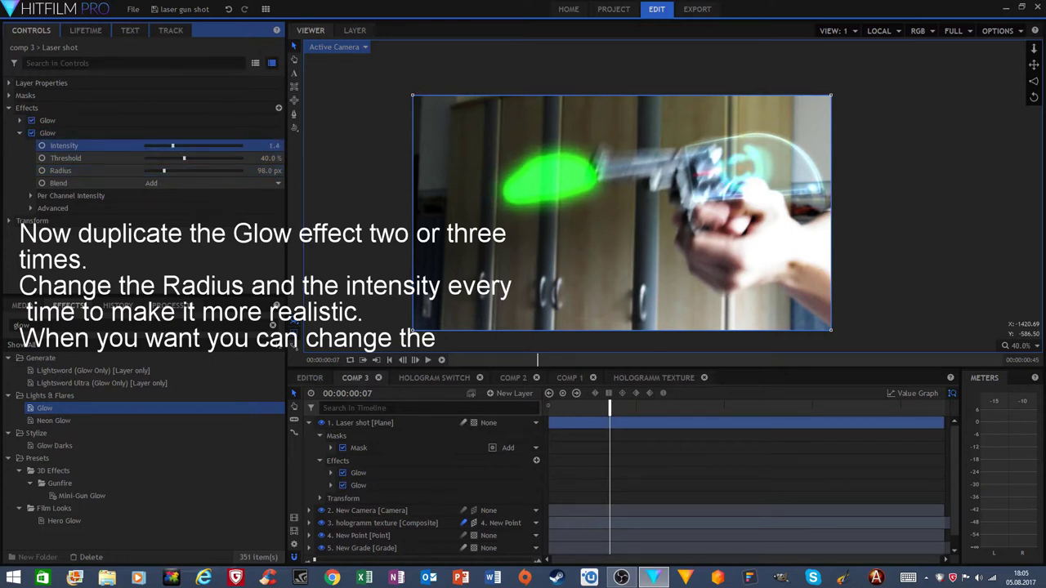
{"action": "left_click_drag", "start_coordinate": [271, 157], "coordinate": [241, 158]}
Step: Play and step through the frames of the shot to check how the doubled glow looks
{"action": "key", "text": "space"}
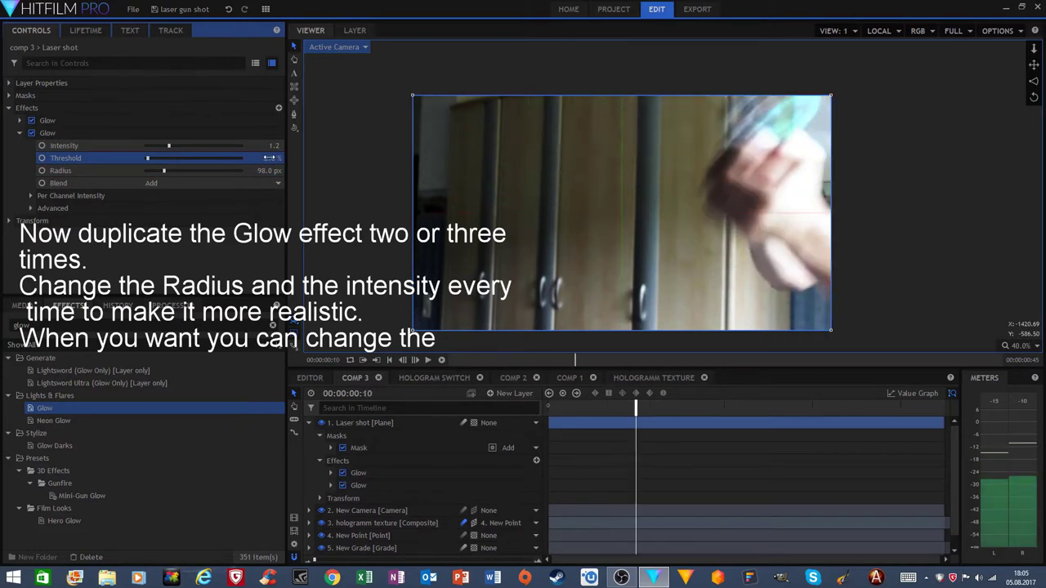
{"action": "key", "text": "comma"}
{"action": "key", "text": "comma"}
{"action": "key", "text": "comma"}
{"action": "key", "text": "comma"}
{"action": "key", "text": "comma"}
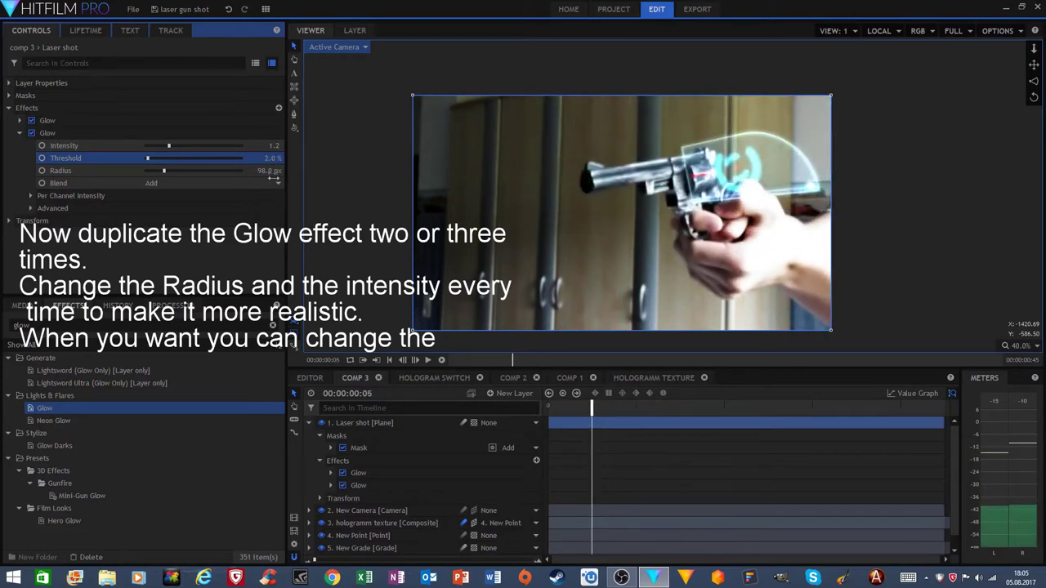
{"action": "left_click", "coordinate": [250, 249]}
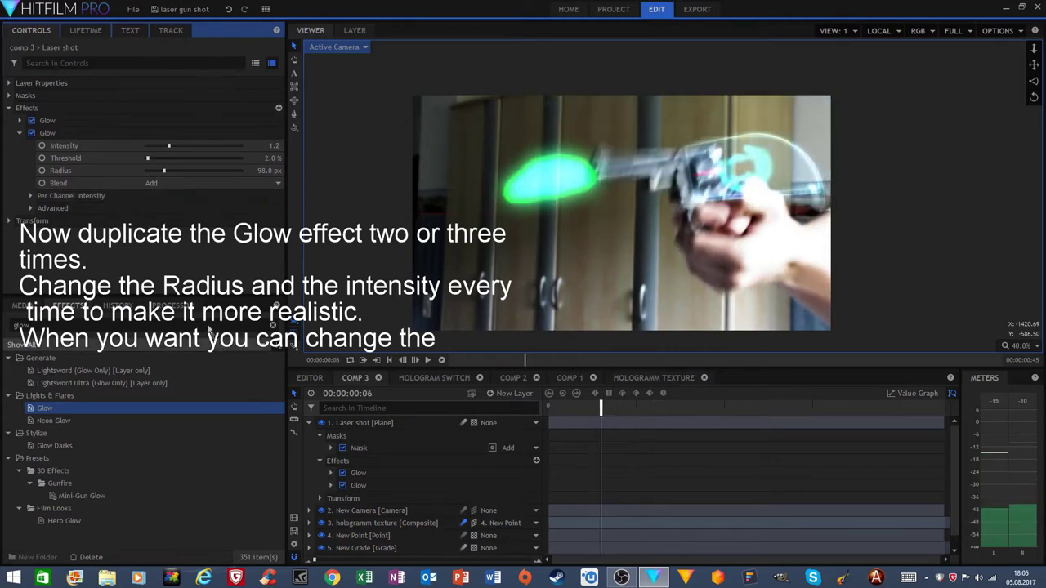
{"action": "left_click", "coordinate": [20, 132]}
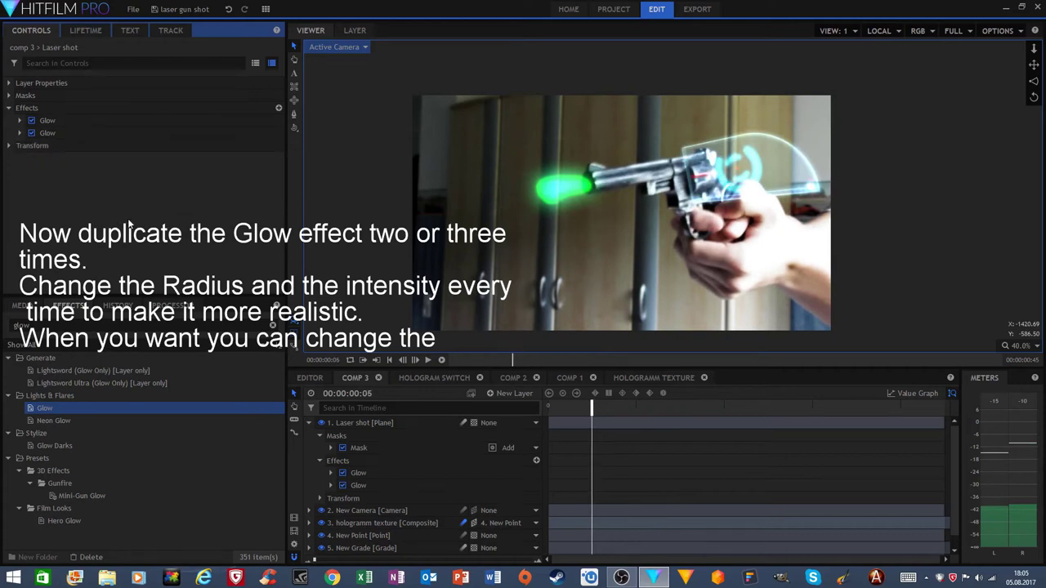
Step: Add the Blur effect to the Laser shot plane and show its settings
{"action": "left_click", "coordinate": [273, 326]}
{"action": "type", "text": "blur"}
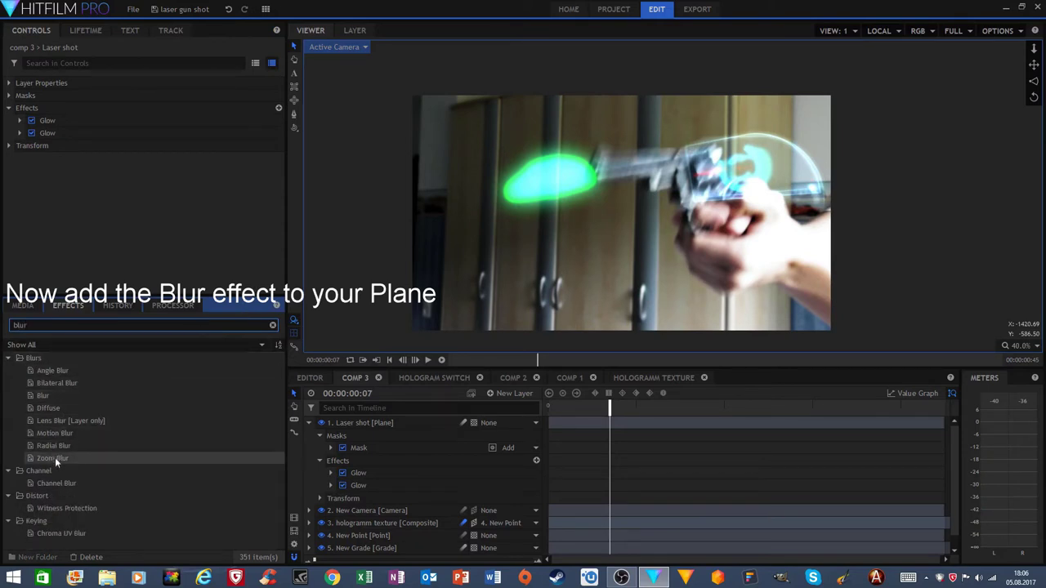
{"action": "left_click_drag", "start_coordinate": [43, 395], "coordinate": [432, 431]}
{"action": "left_click", "coordinate": [19, 145]}
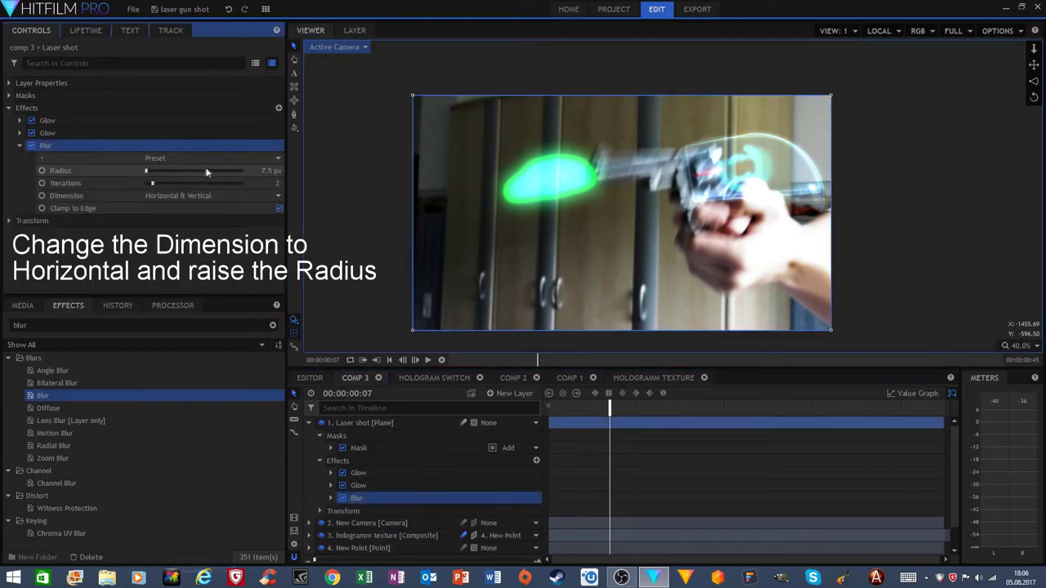
Step: Set the Blur's dimension to Horizontal and its radius to 61.5 px, and review the blurred shot frame by frame
{"action": "left_click", "coordinate": [220, 197]}
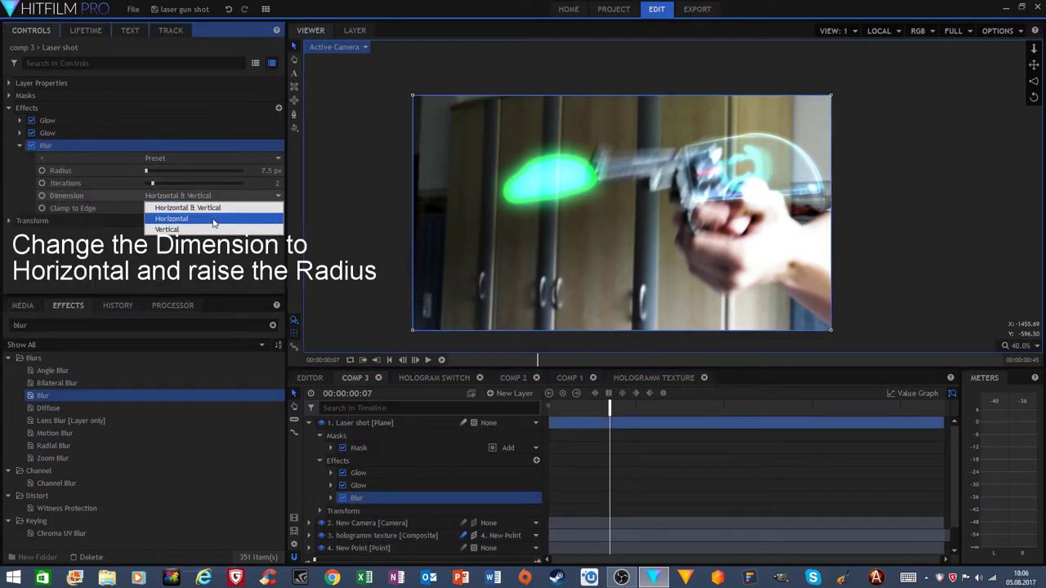
{"action": "left_click", "coordinate": [213, 220]}
{"action": "left_click_drag", "start_coordinate": [267, 171], "coordinate": [290, 171]}
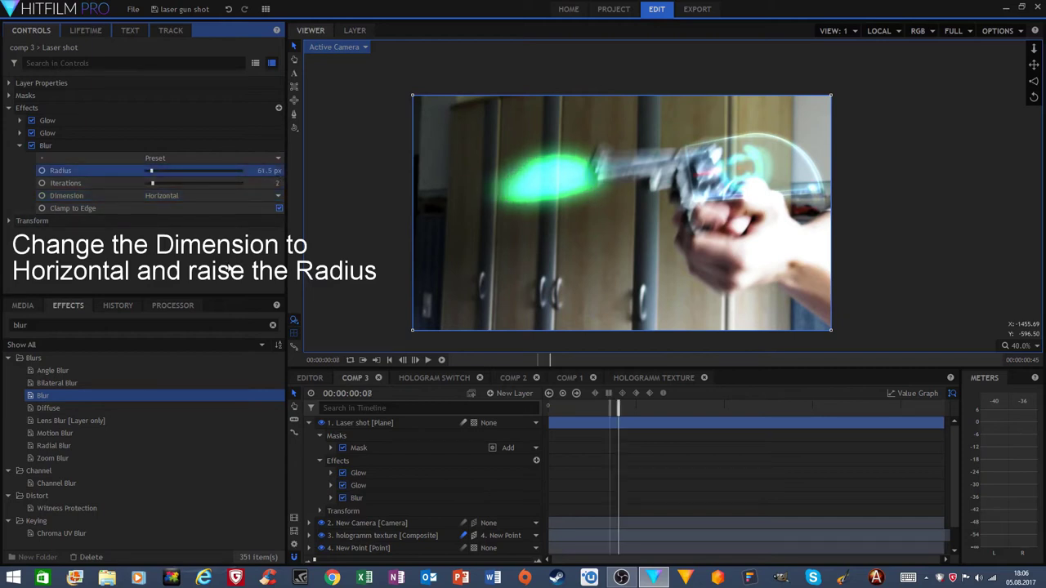
{"action": "key", "text": "space"}
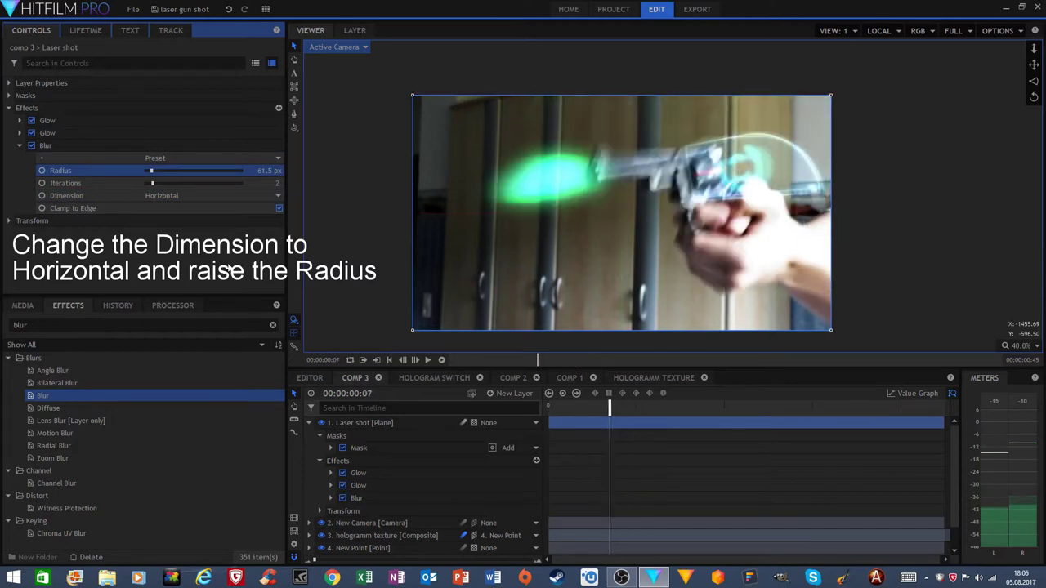
{"action": "key", "text": "comma"}
{"action": "left_click", "coordinate": [219, 268]}
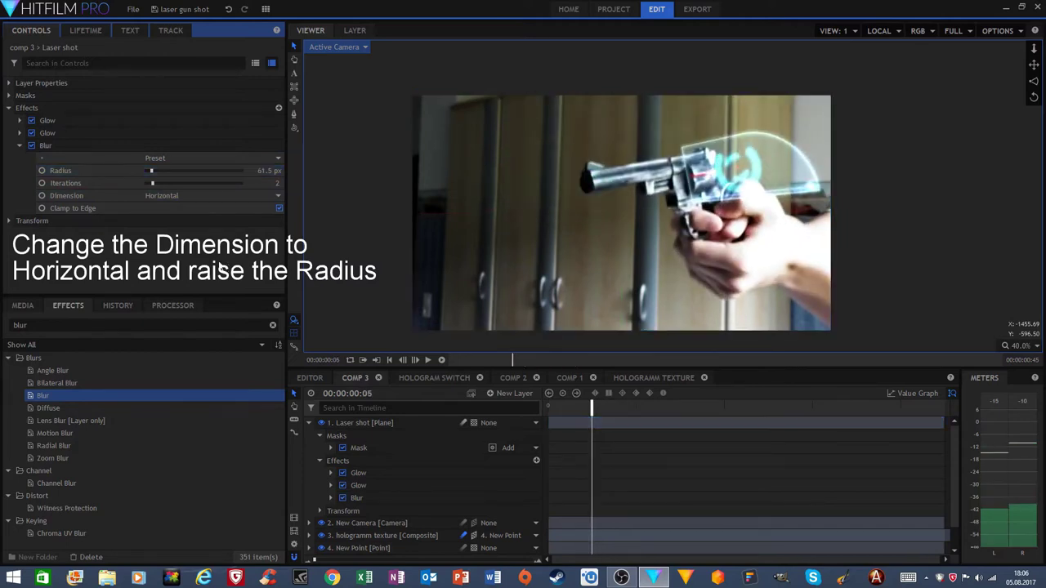
{"action": "key", "text": "period"}
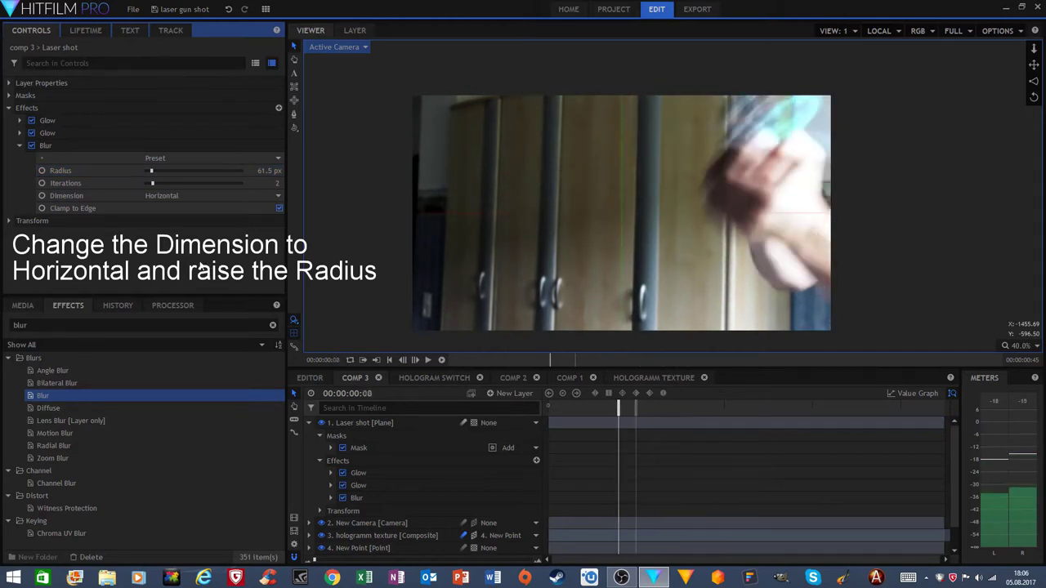
{"action": "left_click", "coordinate": [27, 108]}
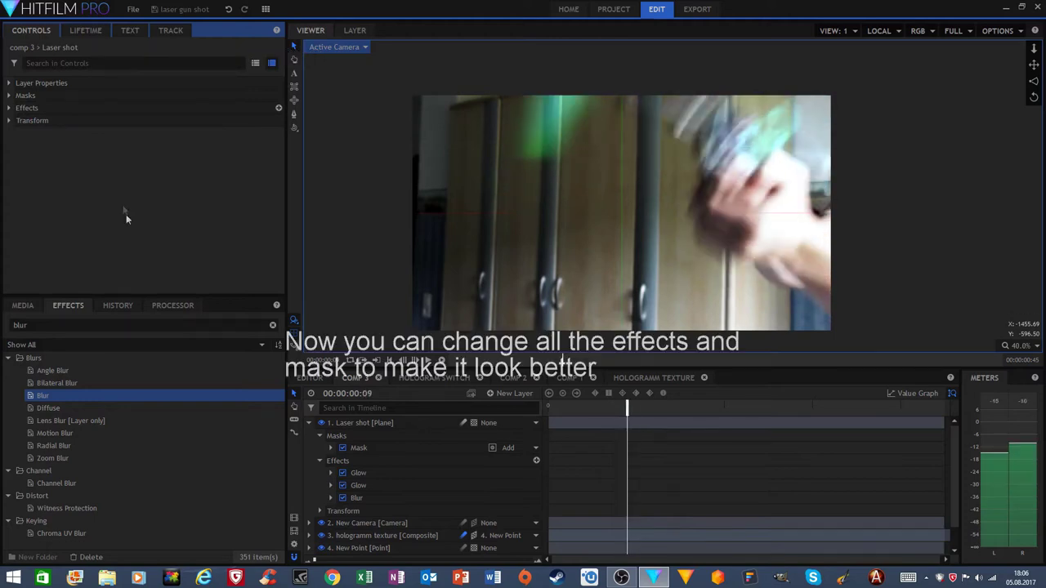
Step: Set the feather strength of the laser shot mask to 28 px
{"action": "left_click", "coordinate": [371, 449]}
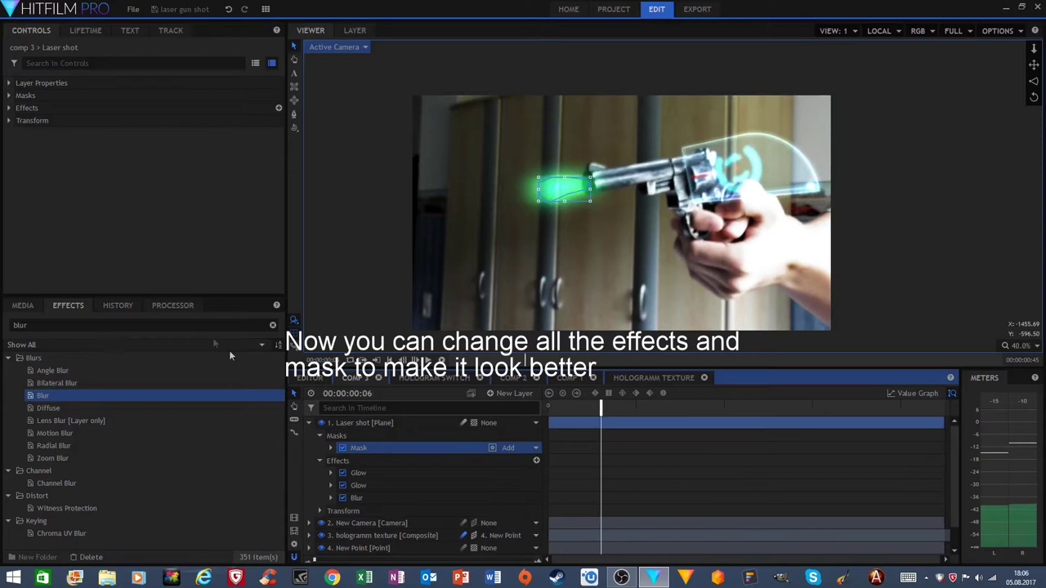
{"action": "left_click", "coordinate": [9, 95]}
{"action": "mouse_move", "coordinate": [256, 184]}
{"action": "left_mouse_down"}
{"action": "mouse_move", "coordinate": [283, 183]}
{"action": "mouse_move", "coordinate": [266, 183]}
{"action": "left_mouse_up"}
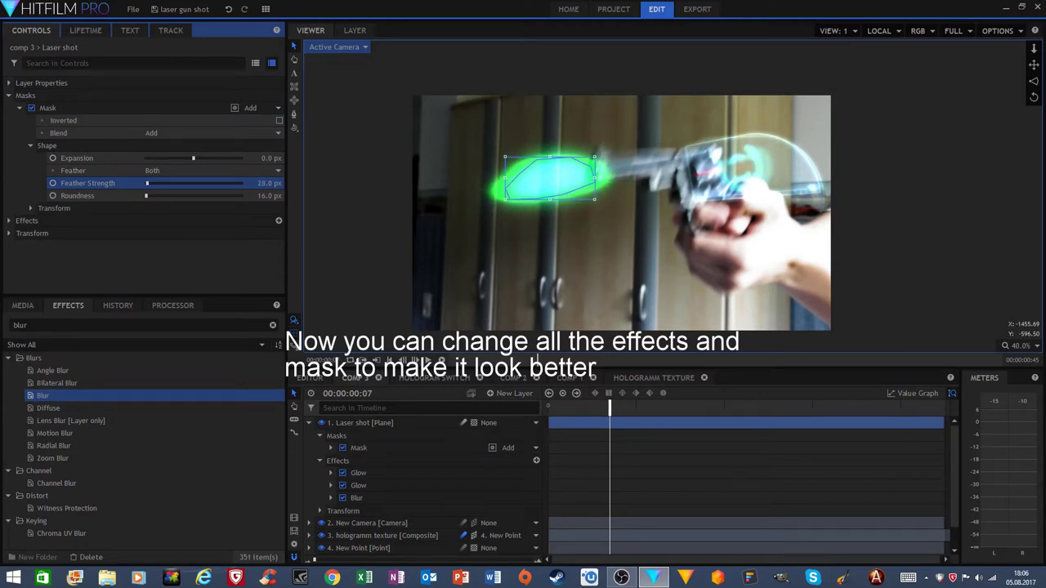
{"action": "left_click", "coordinate": [20, 107]}
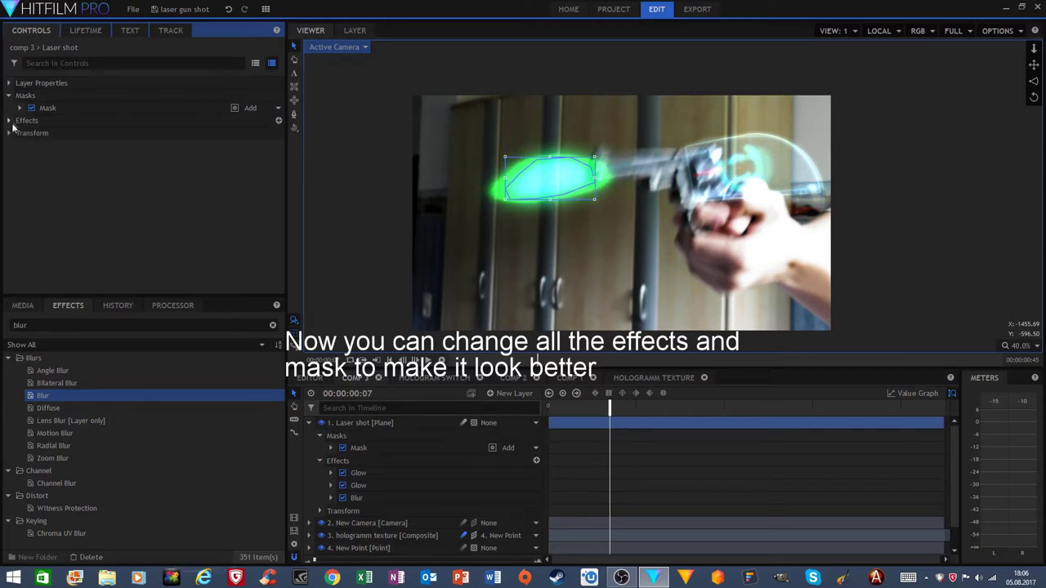
Step: Set the second Glow effect to threshold 0%, intensity 1.7 and radius 56 px
{"action": "left_click", "coordinate": [9, 120]}
{"action": "left_click", "coordinate": [9, 95]}
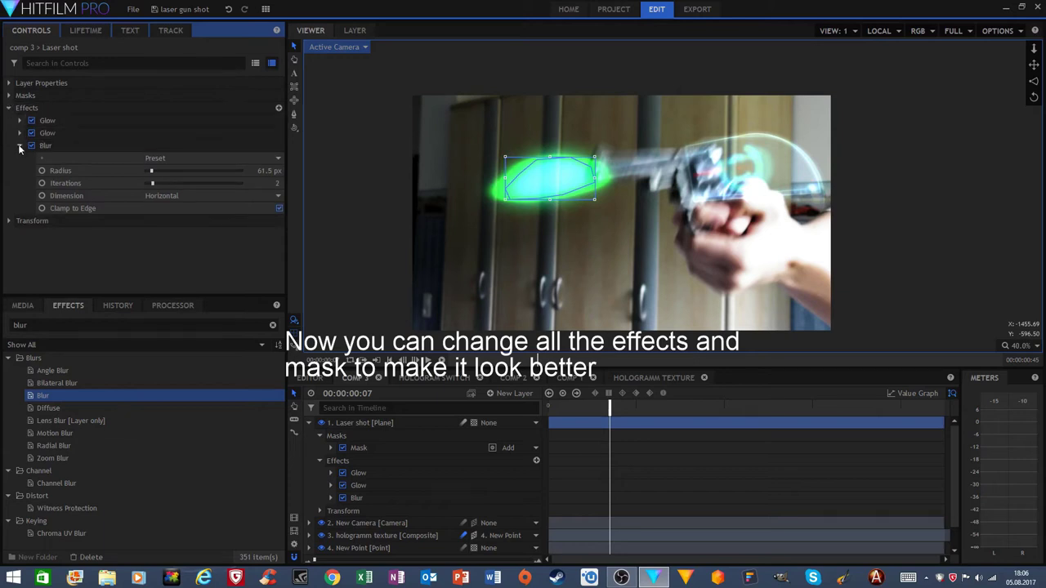
{"action": "left_click", "coordinate": [19, 146]}
{"action": "left_click", "coordinate": [20, 133]}
{"action": "left_click_drag", "start_coordinate": [147, 158], "coordinate": [146, 158]}
{"action": "left_click_drag", "start_coordinate": [274, 145], "coordinate": [249, 170]}
Step: Duplicate the second Glow effect on the Laser shot plane
{"action": "left_click", "coordinate": [123, 132]}
{"action": "right_click", "coordinate": [123, 133]}
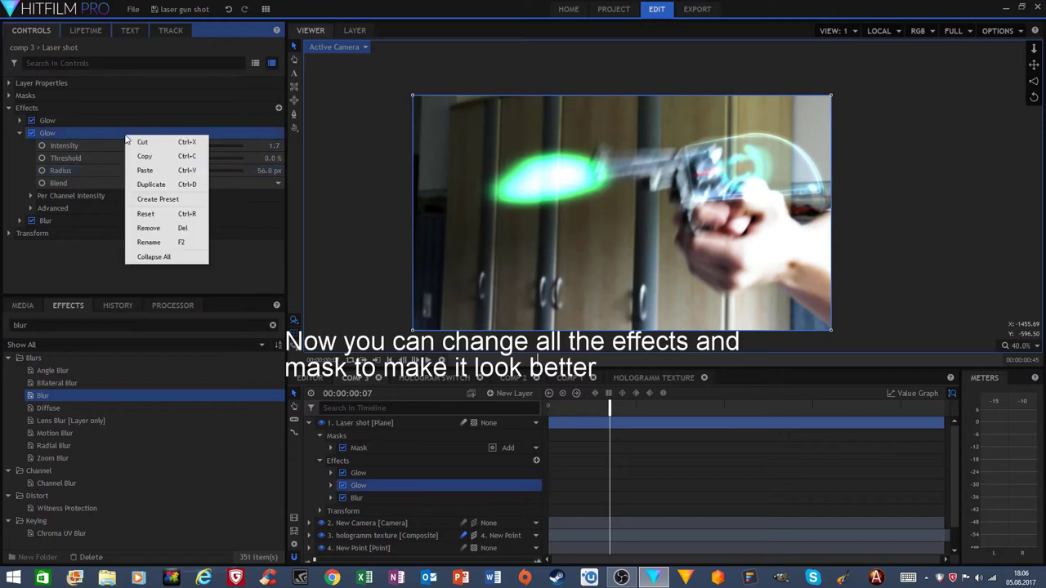
{"action": "left_click", "coordinate": [151, 184]}
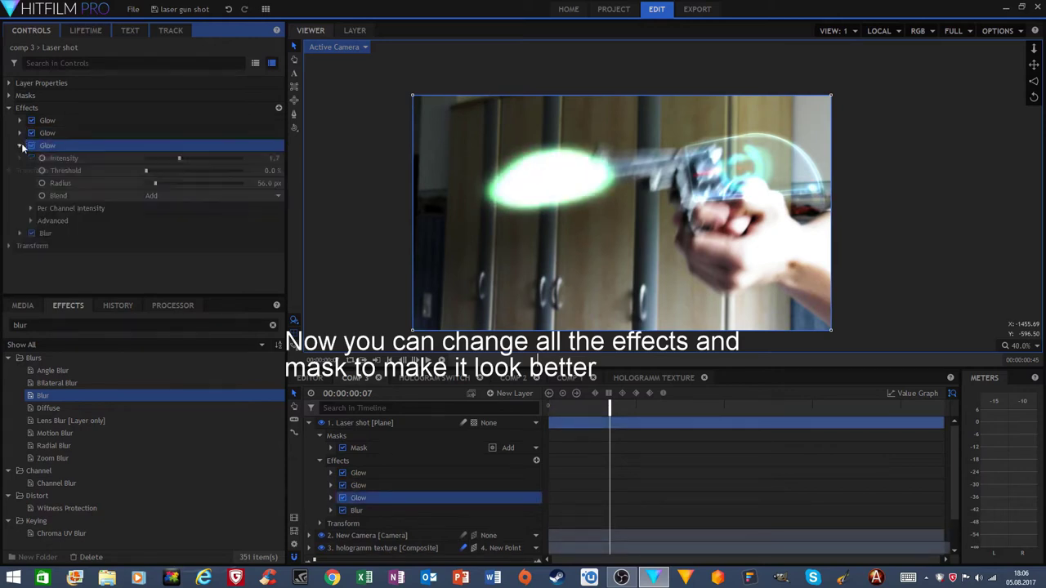
Step: Reduce the radius of the third Glow effect on the Laser shot plane
{"action": "left_click_drag", "start_coordinate": [269, 183], "coordinate": [251, 157]}
{"action": "left_click", "coordinate": [9, 108]}
{"action": "left_click", "coordinate": [117, 169]}
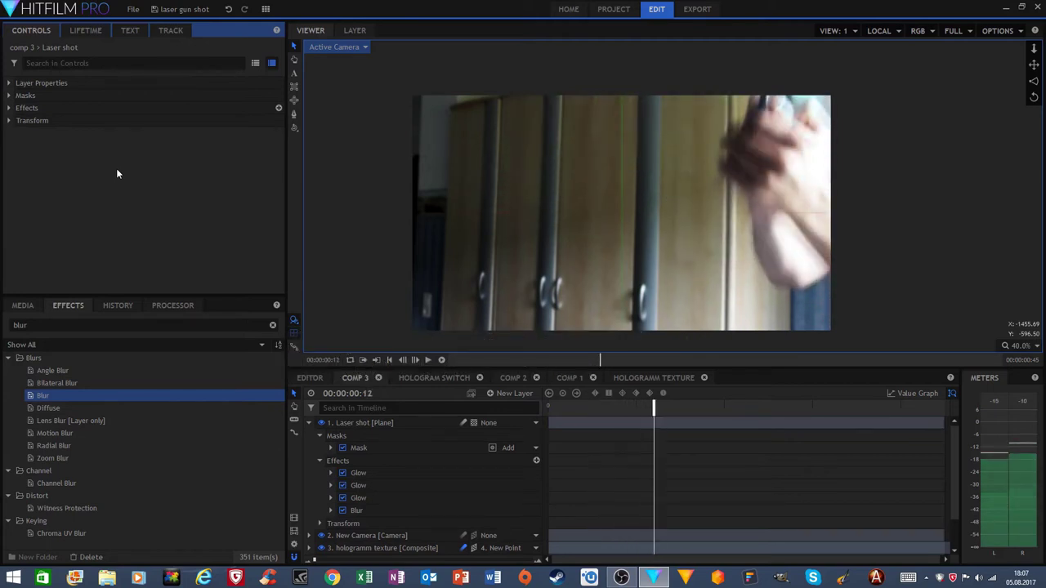
Step: Play back the laser shot and examine it frame by frame around frames 3 to 7
{"action": "key", "text": "space"}
{"action": "left_click_drag", "start_coordinate": [575, 408], "coordinate": [540, 411]}
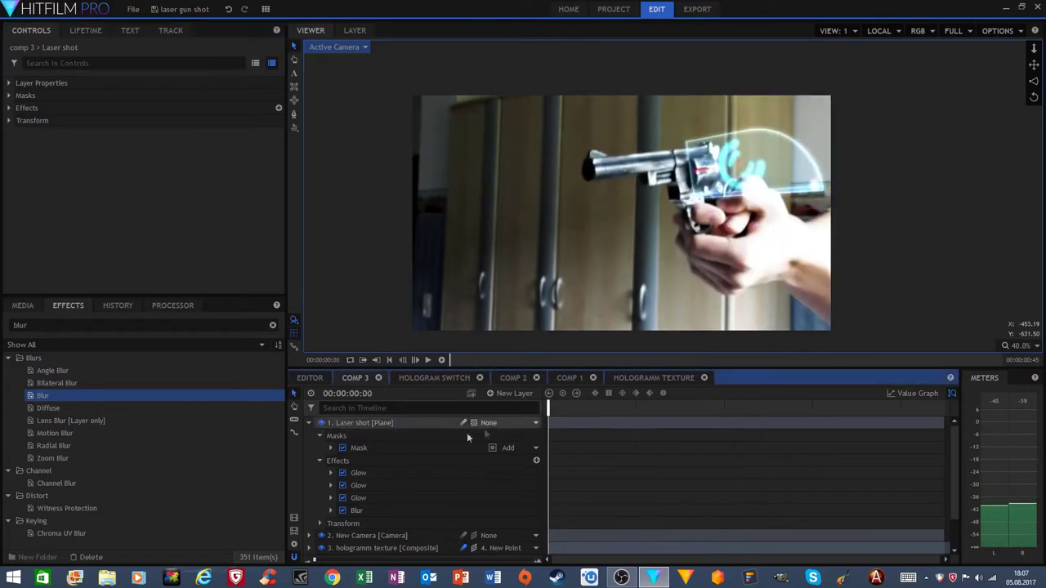
{"action": "key", "text": "space"}
{"action": "left_click", "coordinate": [564, 408]}
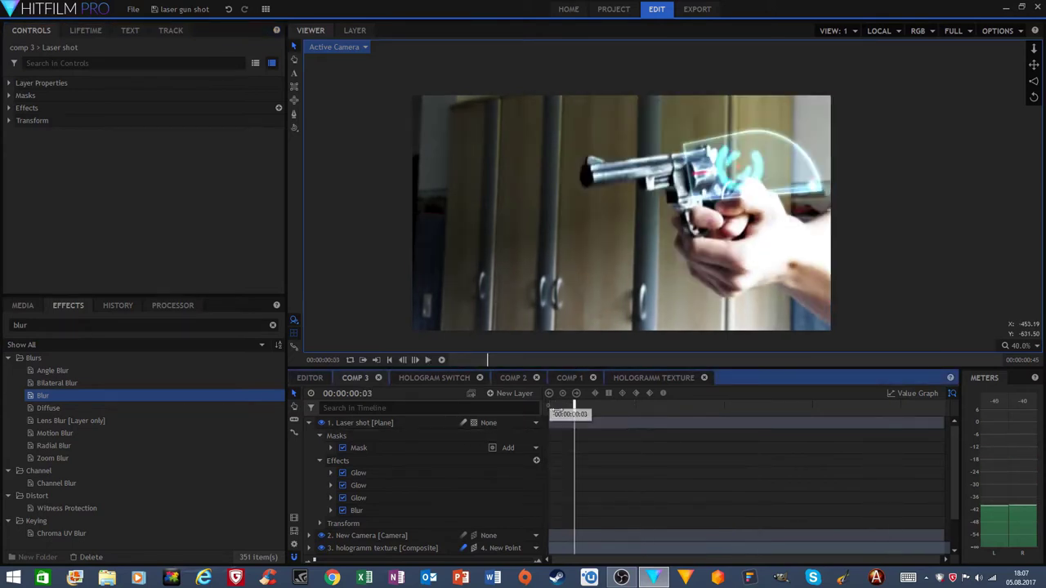
{"action": "mouse_move", "coordinate": [614, 409]}
{"action": "left_mouse_down"}
{"action": "mouse_move", "coordinate": [636, 410]}
{"action": "mouse_move", "coordinate": [609, 414]}
{"action": "left_mouse_up"}
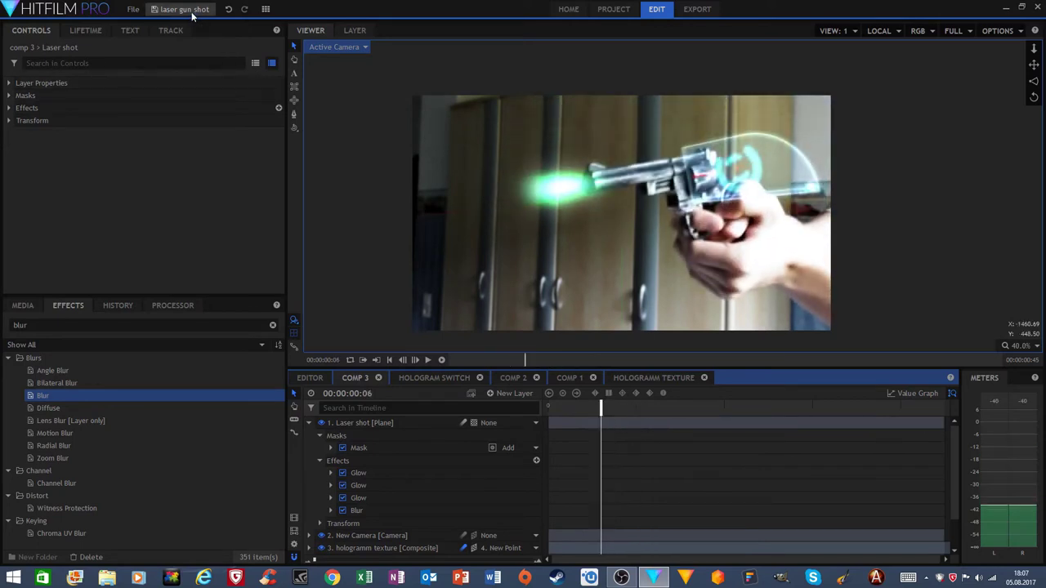
{"action": "key", "text": "period"}
{"action": "key", "text": "period"}
{"action": "key", "text": "comma"}
{"action": "key", "text": "Left"}
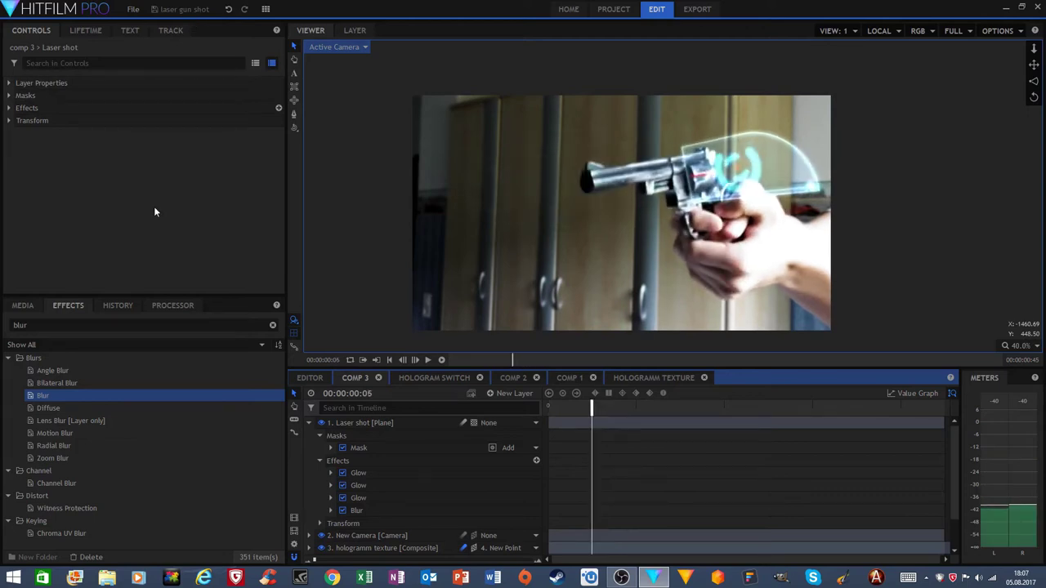
Step: Add a black 1920 × 1080 plane to comp 3 and rename it "flare"
{"action": "left_click", "coordinate": [309, 422]}
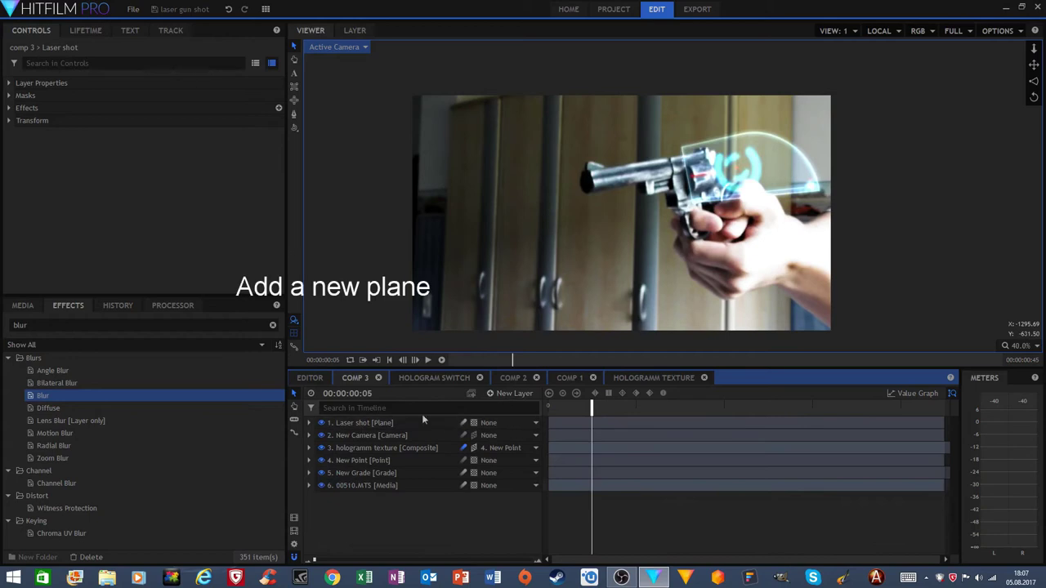
{"action": "left_click", "coordinate": [507, 394]}
{"action": "left_click", "coordinate": [508, 405]}
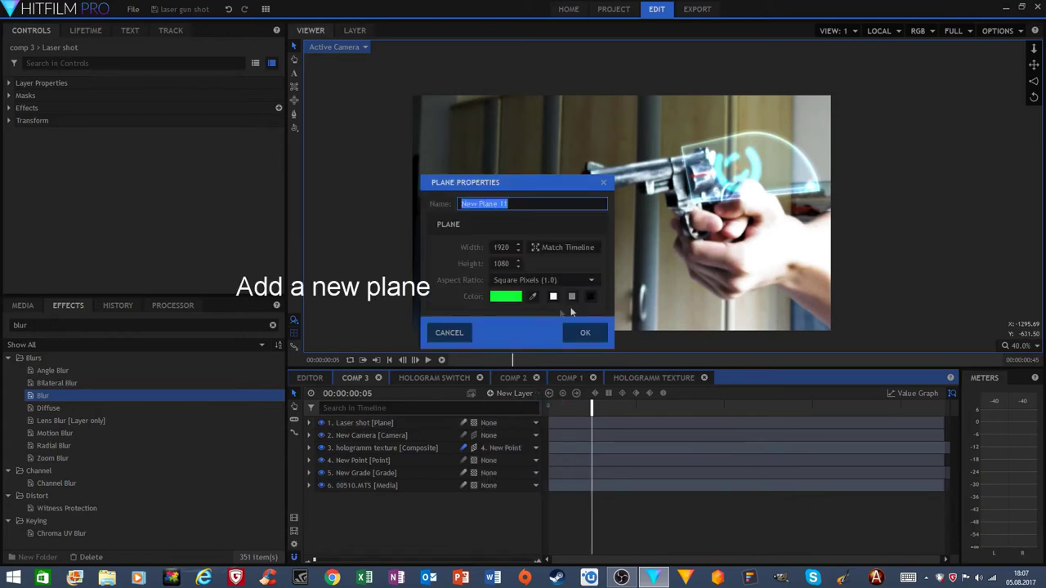
{"action": "left_click", "coordinate": [585, 332]}
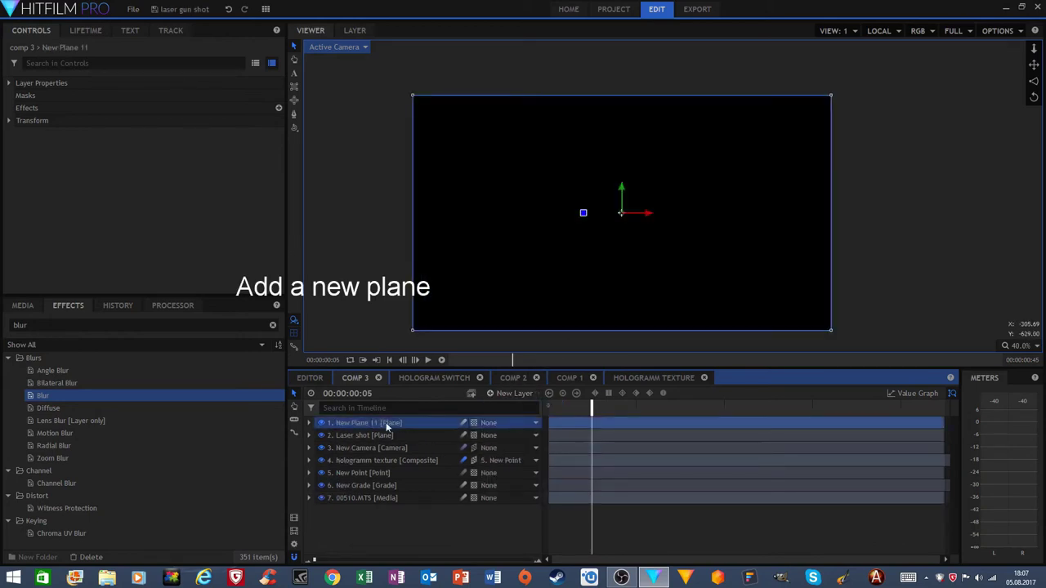
{"action": "type", "text": "flar"}
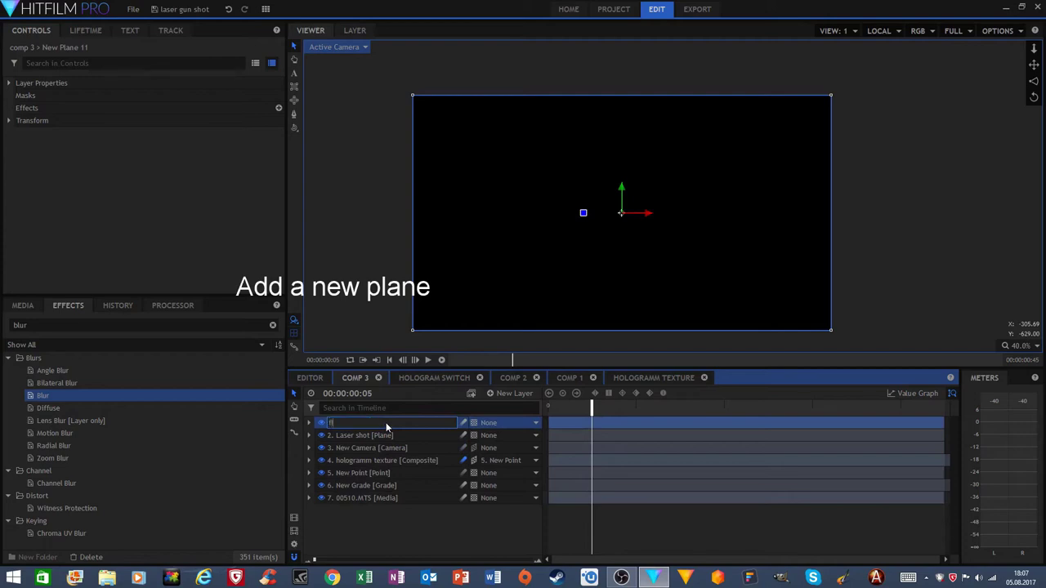
{"action": "type", "text": "e"}
{"action": "key", "text": "Return"}
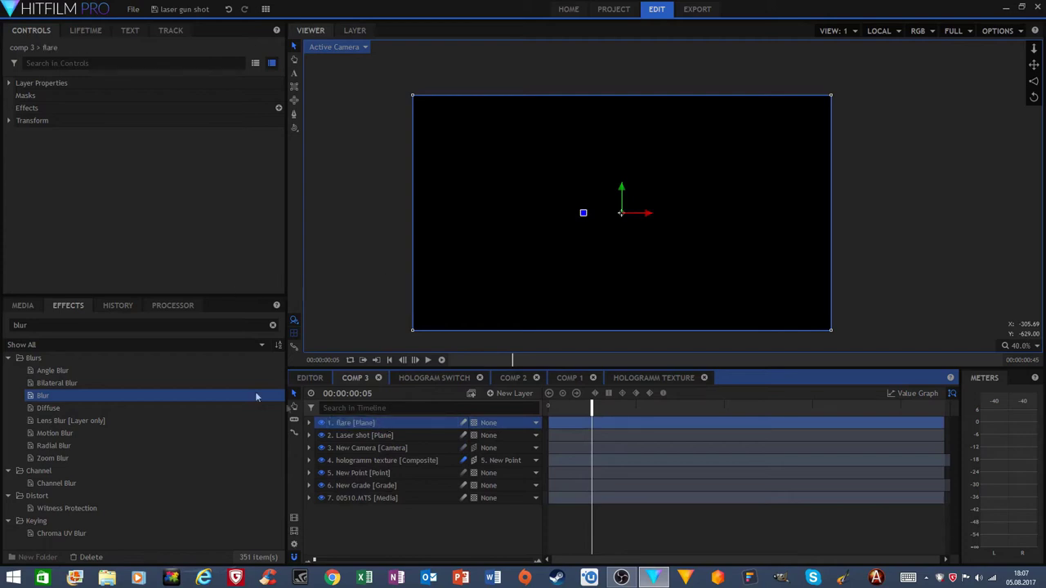
Step: Find the lens flare effects and apply Light Flares to the flare plane
{"action": "left_click", "coordinate": [272, 326]}
{"action": "type", "text": "l"}
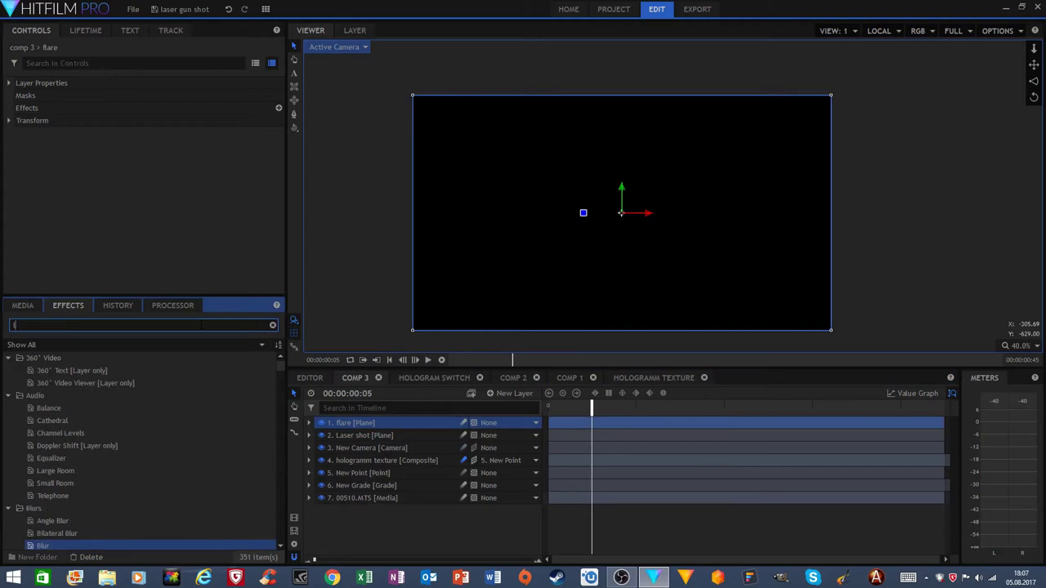
{"action": "type", "text": "ens flare"}
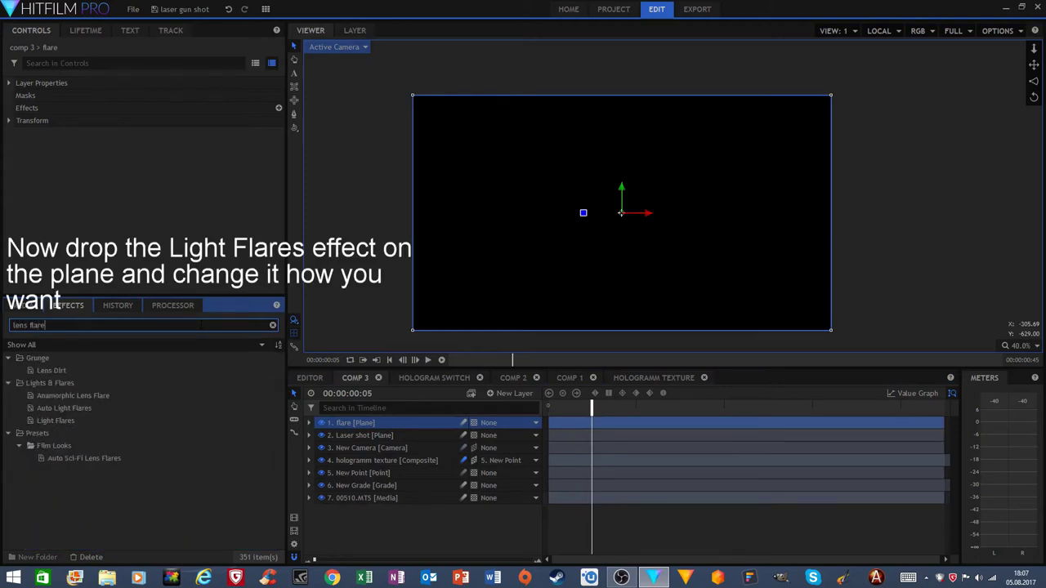
{"action": "left_click", "coordinate": [94, 420]}
{"action": "left_click_drag", "start_coordinate": [94, 420], "coordinate": [391, 425]}
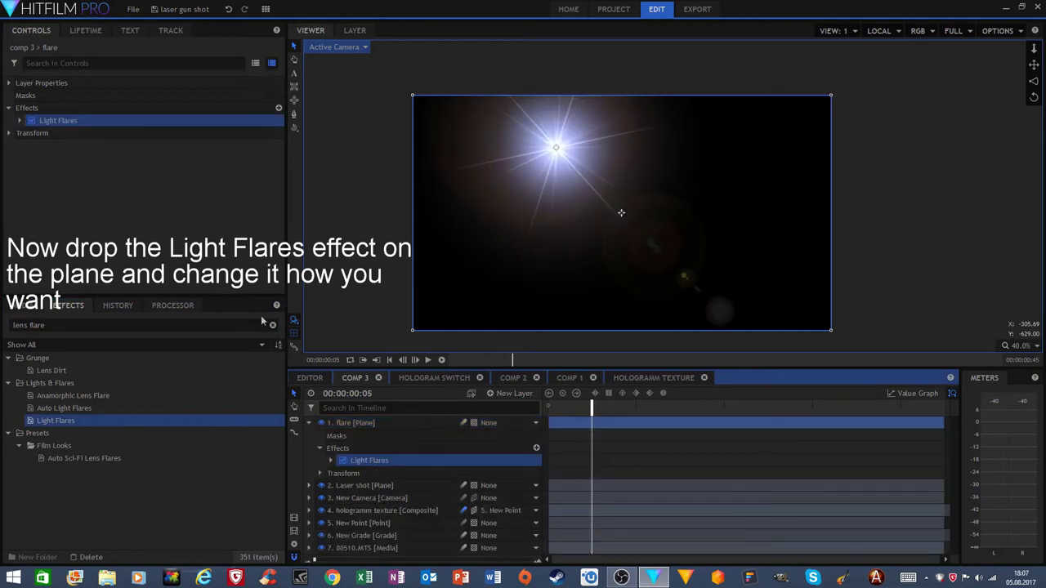
{"action": "left_click", "coordinate": [273, 325]}
Step: Set the Light Flares type to Golden artifacts and shift its hue by 96° to make it green
{"action": "left_click", "coordinate": [21, 121]}
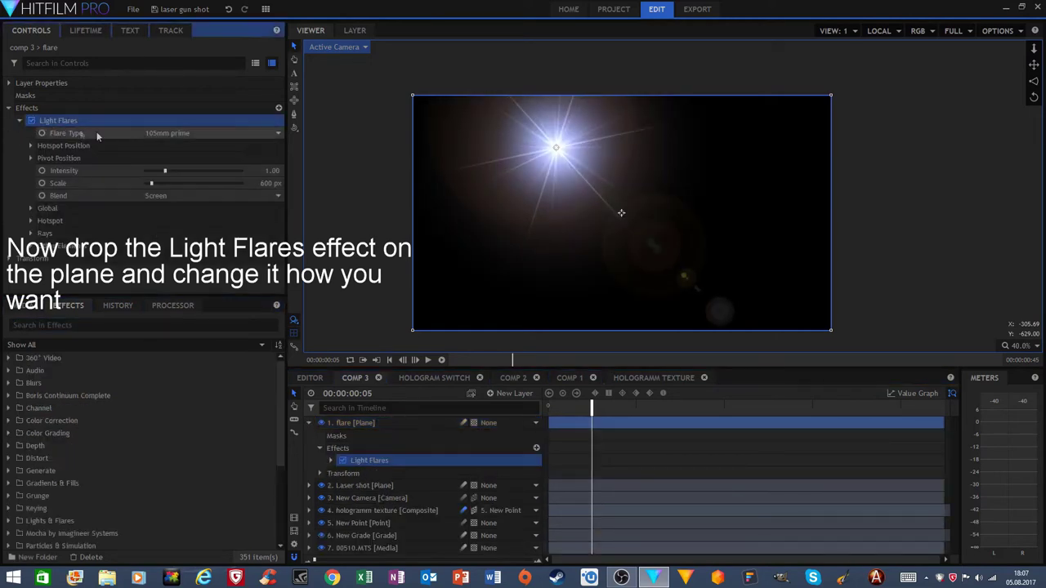
{"action": "left_click", "coordinate": [193, 132]}
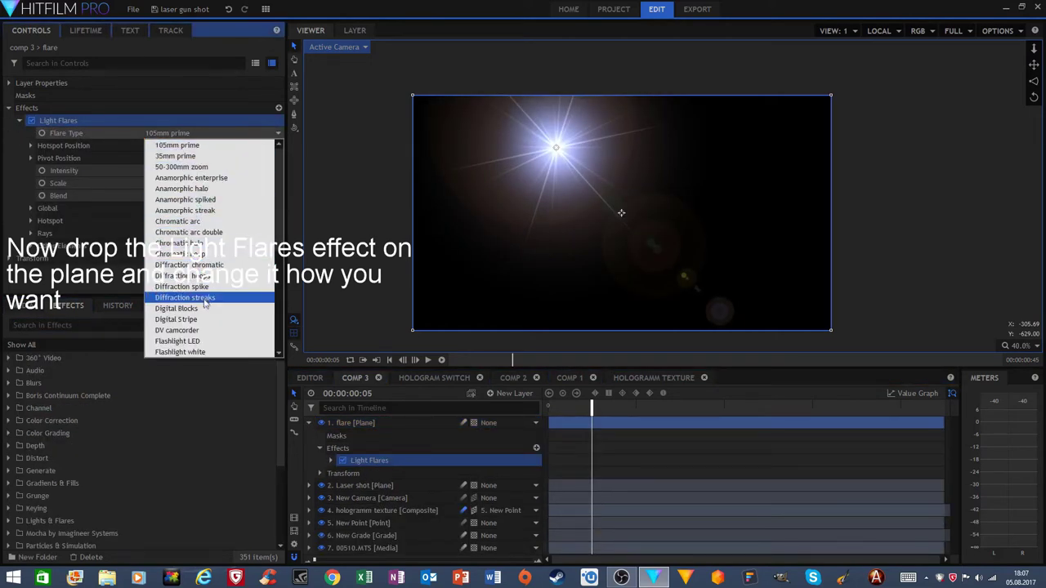
{"action": "scroll", "coordinate": [202, 332], "scroll_direction": "down", "scroll_amount": 1}
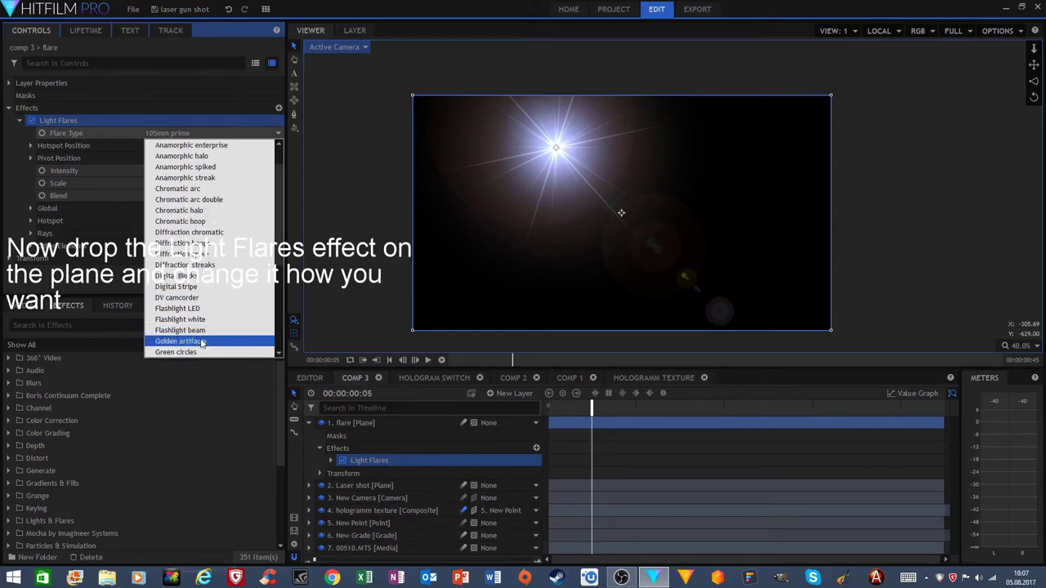
{"action": "left_click", "coordinate": [201, 340]}
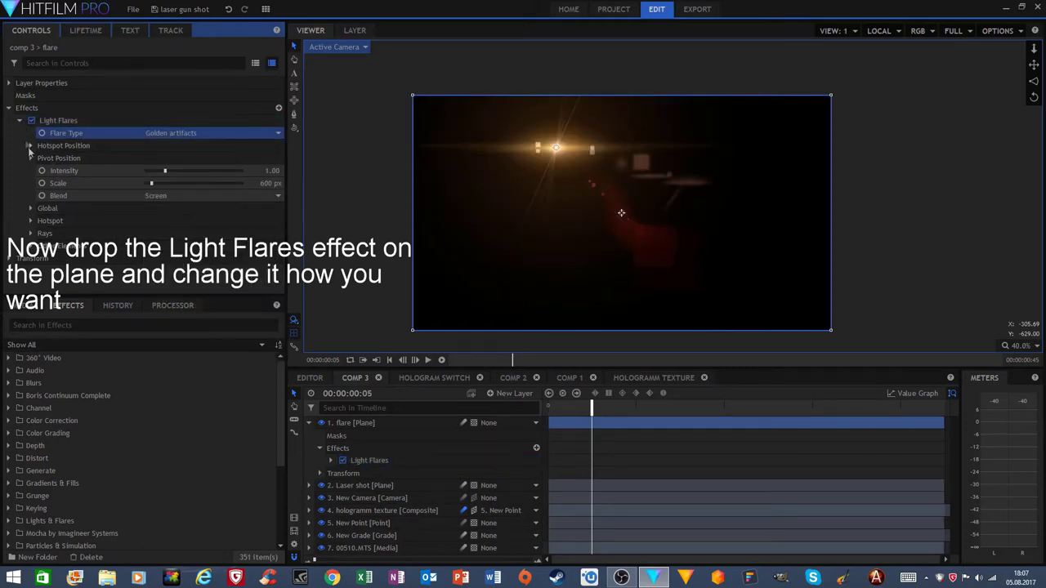
{"action": "left_click", "coordinate": [33, 209]}
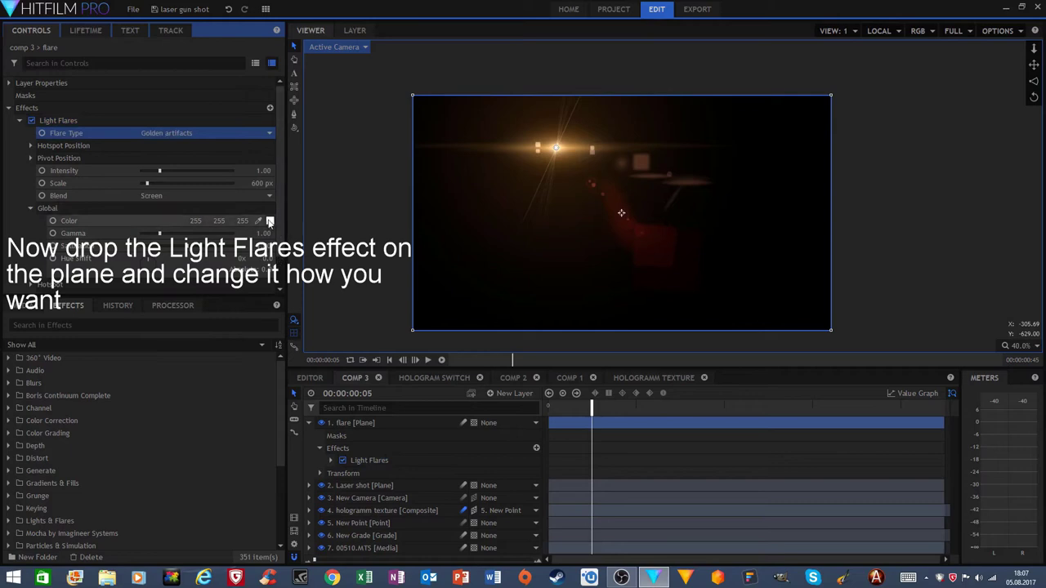
{"action": "left_click_drag", "start_coordinate": [263, 259], "coordinate": [290, 259]}
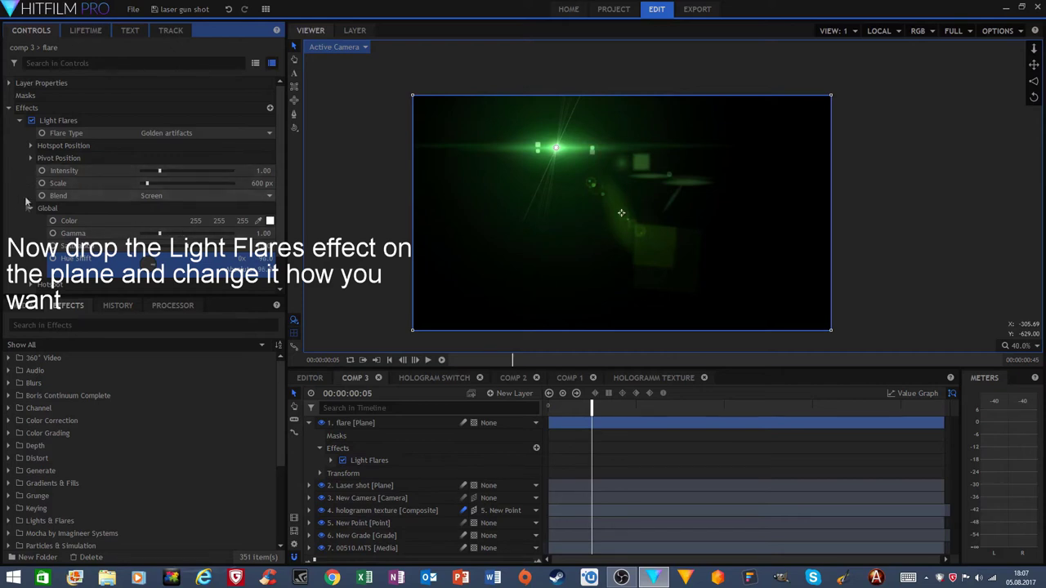
Step: Set the flare plane's layer blend mode to Add
{"action": "left_click", "coordinate": [82, 83]}
{"action": "left_click", "coordinate": [154, 133]}
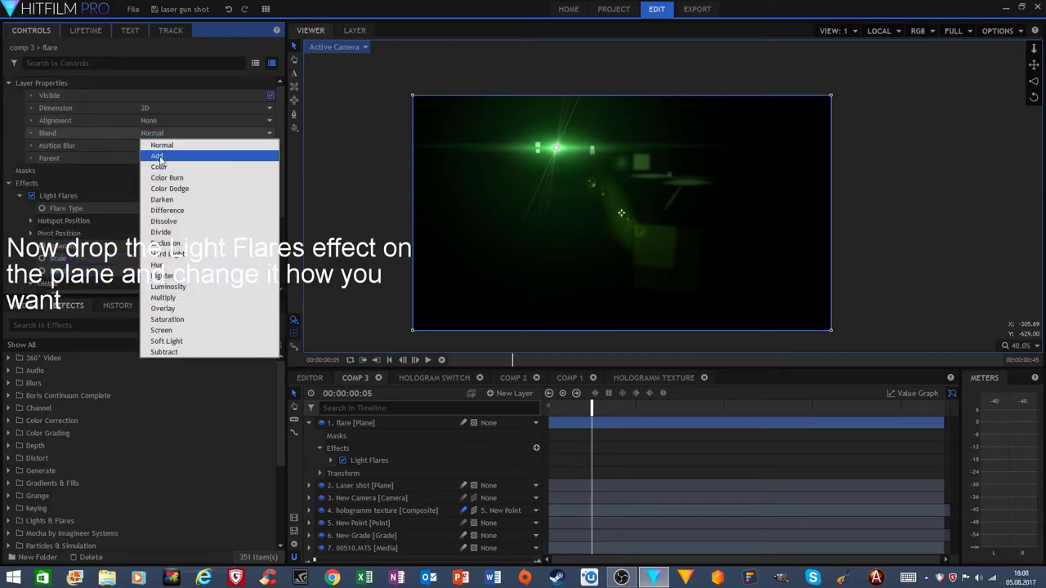
{"action": "left_click", "coordinate": [159, 156]}
{"action": "left_click", "coordinate": [13, 83]}
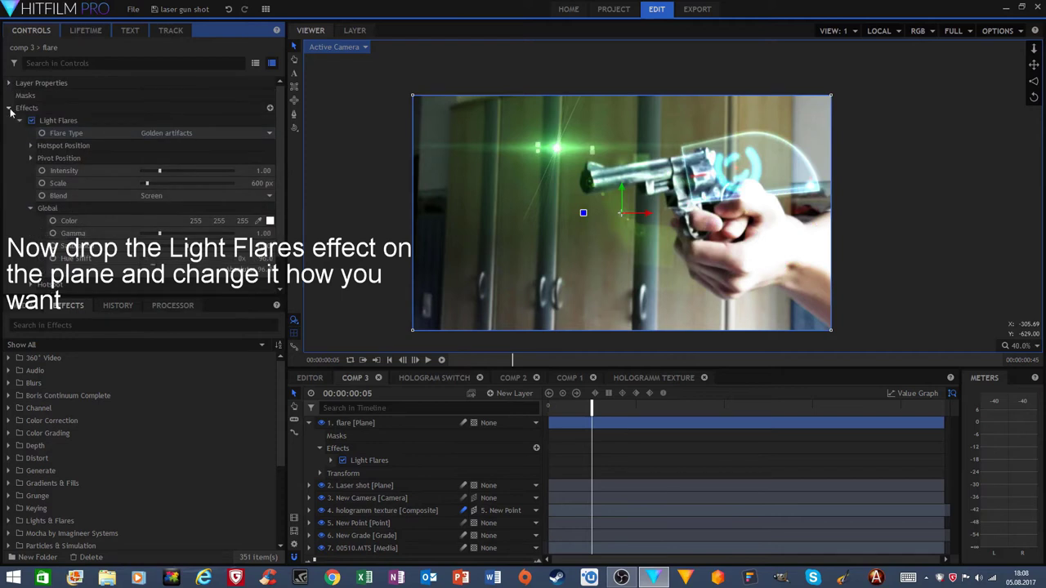
{"action": "left_click", "coordinate": [68, 209]}
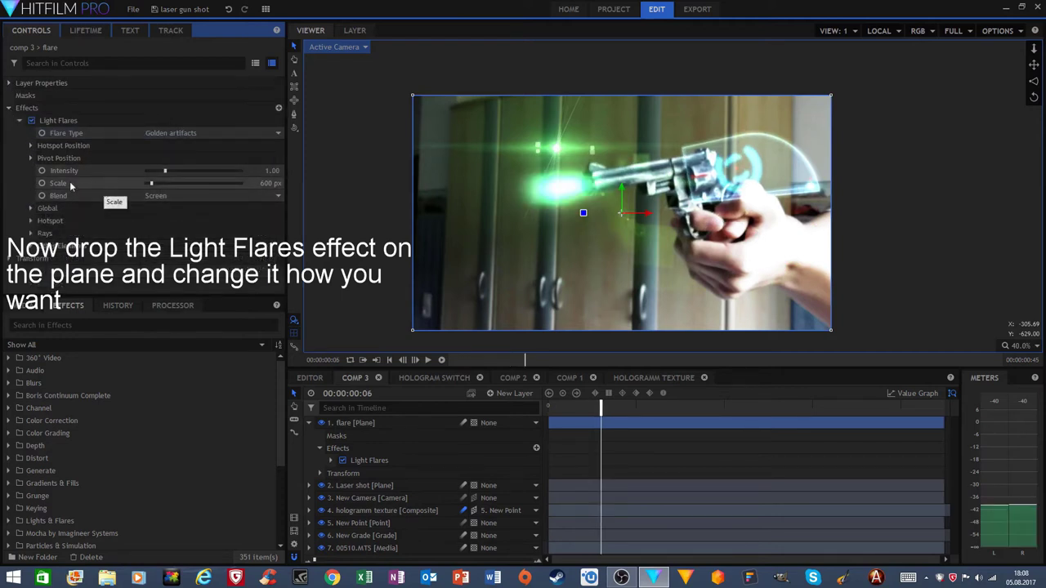
Step: Move the flare hotspot onto the gun's muzzle, with its center at about -173, 123
{"action": "left_click", "coordinate": [31, 145]}
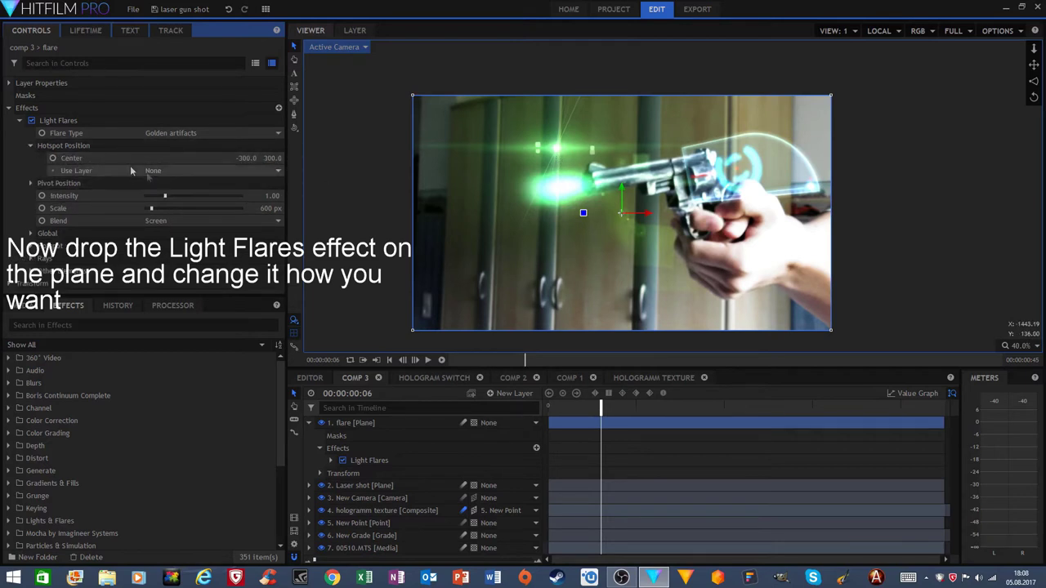
{"action": "left_click", "coordinate": [93, 147]}
{"action": "left_click_drag", "start_coordinate": [559, 150], "coordinate": [561, 180]}
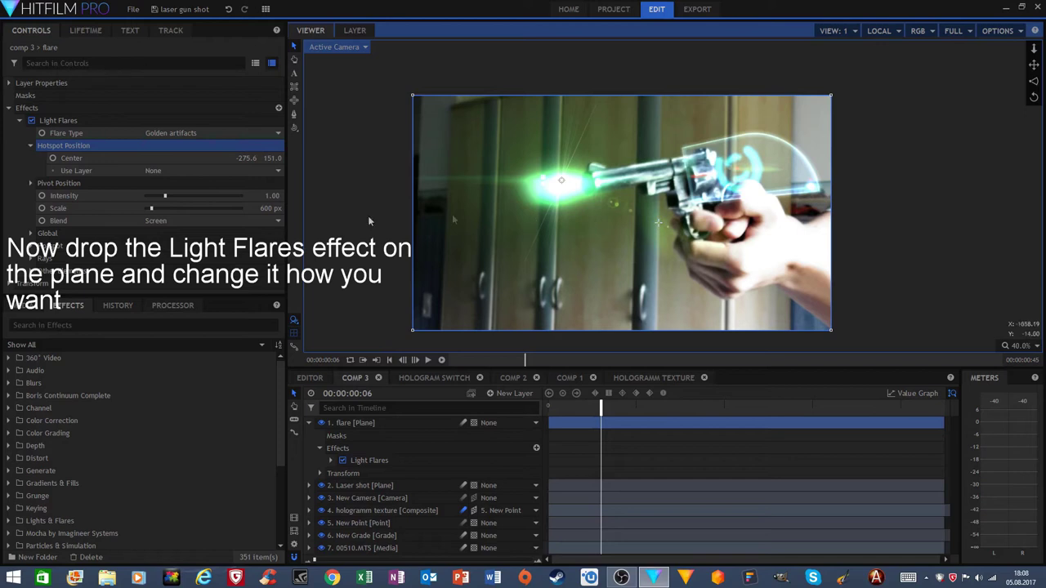
{"action": "left_click_drag", "start_coordinate": [561, 183], "coordinate": [582, 189]}
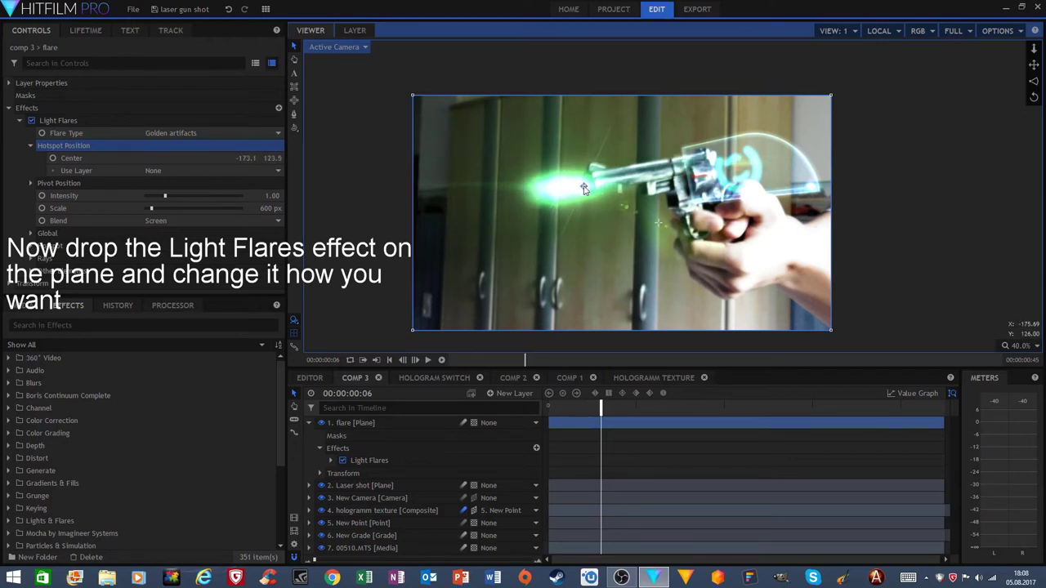
Step: Enable keyframing for the hotspot center and place it on the muzzle at frame 5, at -170.6, 131.0
{"action": "left_click", "coordinate": [53, 157]}
{"action": "key", "text": "Left"}
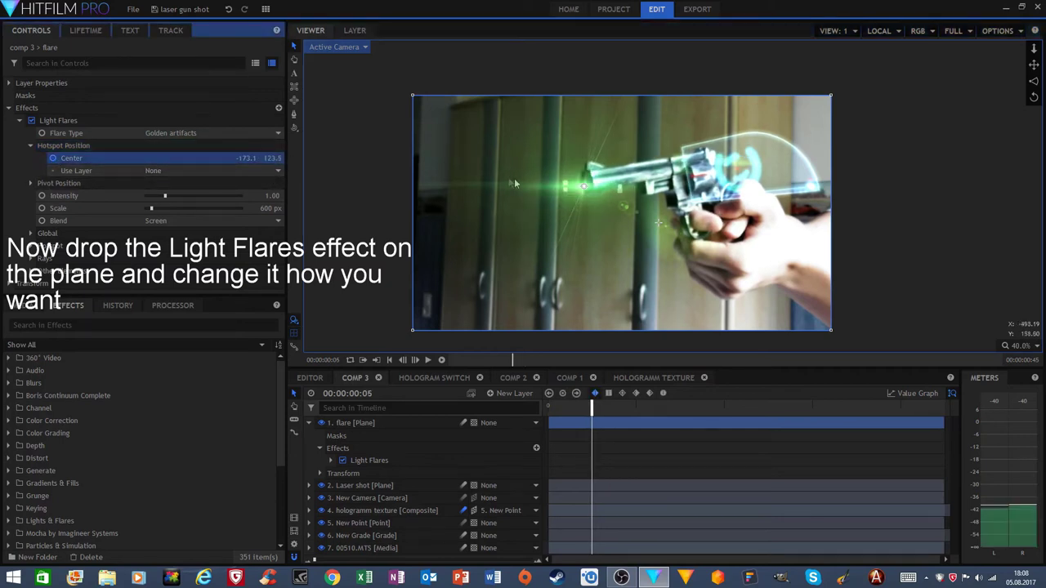
{"action": "left_click", "coordinate": [594, 195]}
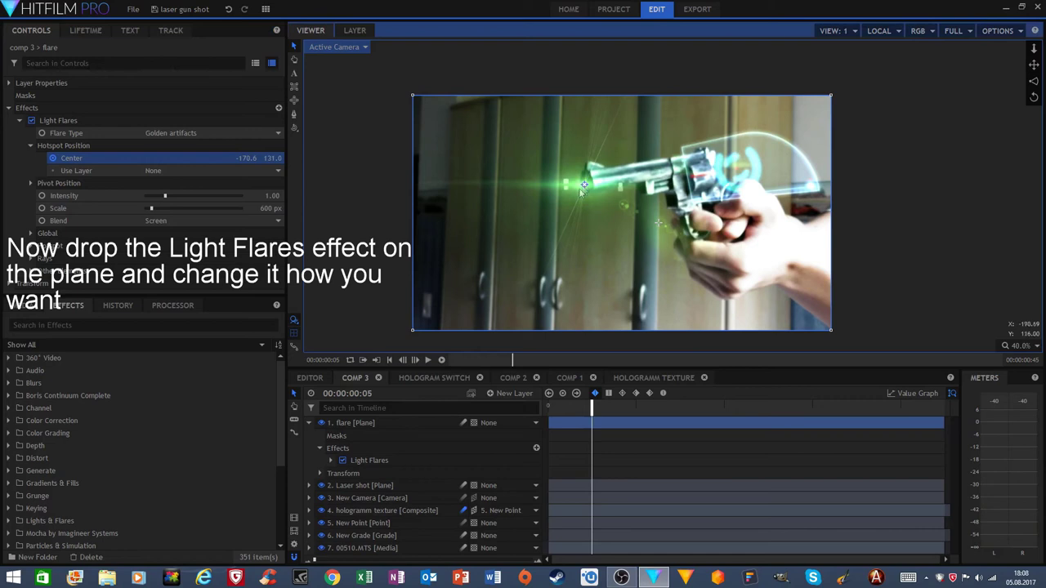
Step: Keyframe the hotspot center to follow the recoiling muzzle out of the frame, reaching about 294, 856
{"action": "key", "text": "Right"}
{"action": "key", "text": "Right"}
{"action": "left_click_drag", "start_coordinate": [583, 188], "coordinate": [689, 39]}
{"action": "key", "text": "Right"}
{"action": "key", "text": "Right"}
{"action": "key", "text": "Right"}
{"action": "key", "text": "Right"}
Step: Step through the shot frame by frame to check that the flare follows the muzzle
{"action": "key", "text": "Left"}
{"action": "key", "text": "Left"}
{"action": "key", "text": "Left"}
{"action": "key", "text": "Left"}
{"action": "key", "text": "Left"}
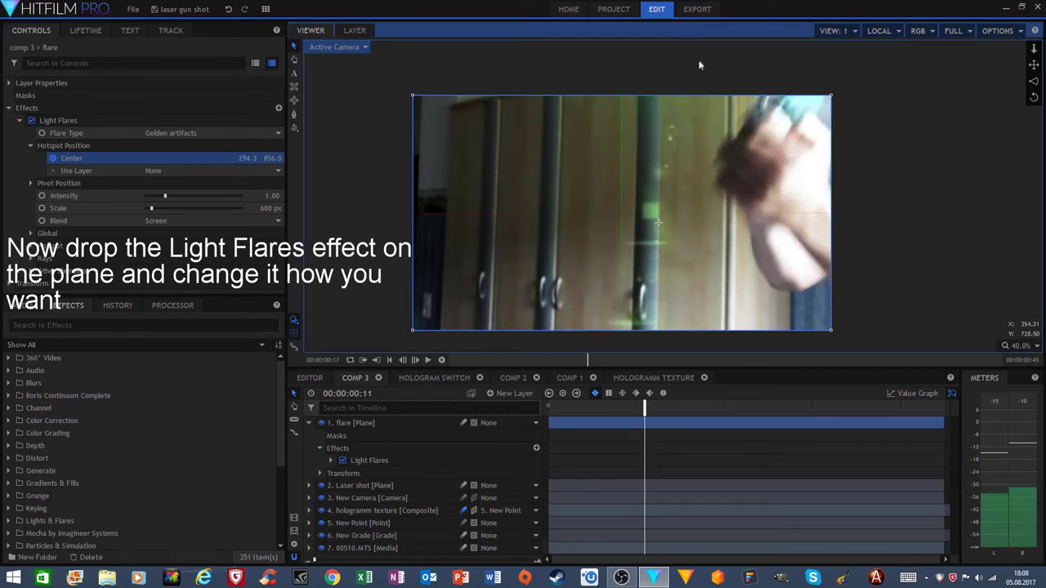
{"action": "key", "text": "Left"}
{"action": "key", "text": "Left"}
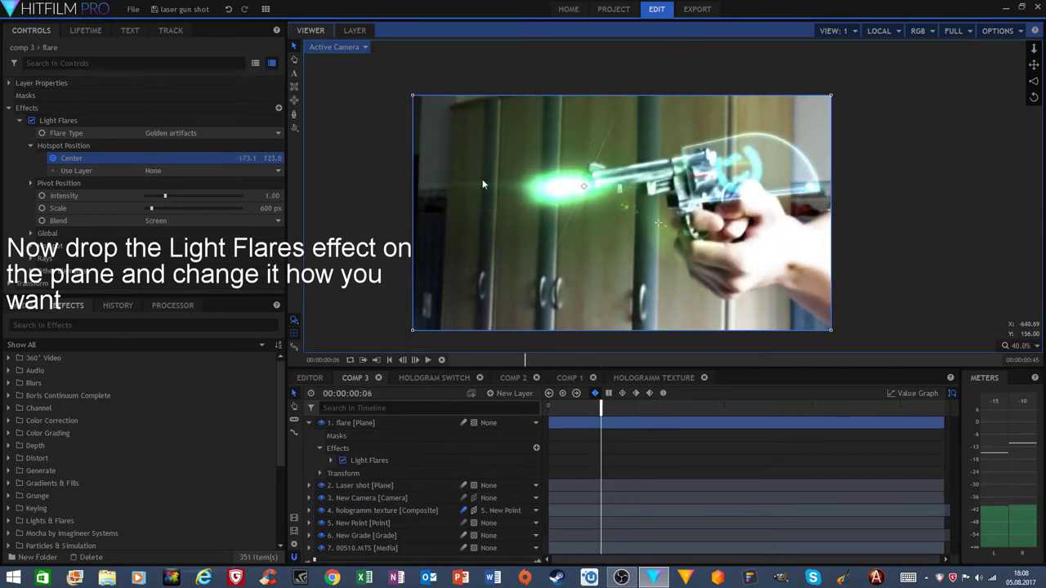
{"action": "left_click", "coordinate": [37, 144]}
{"action": "key", "text": "Left"}
{"action": "key", "text": "Right"}
{"action": "key", "text": "Right"}
{"action": "key", "text": "Left"}
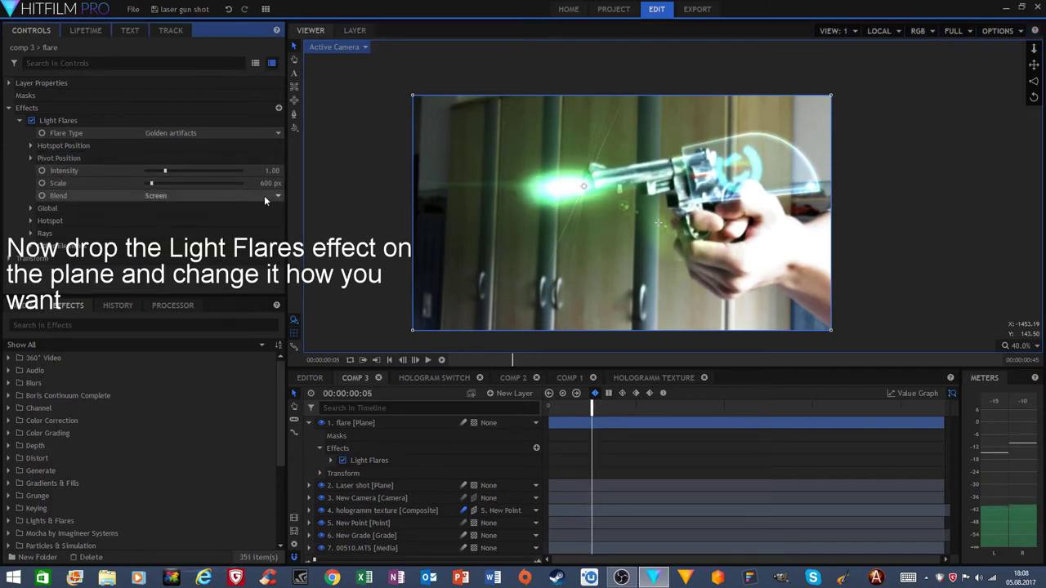
Step: Keyframe the Light Flares scale, using about 600 px during the shot and shrinking it at frame 12
{"action": "key", "text": "Left"}
{"action": "key", "text": "Left"}
{"action": "left_click_drag", "start_coordinate": [270, 183], "coordinate": [296, 189]}
{"action": "key", "text": "Right"}
{"action": "key", "text": "Right"}
{"action": "key", "text": "Right"}
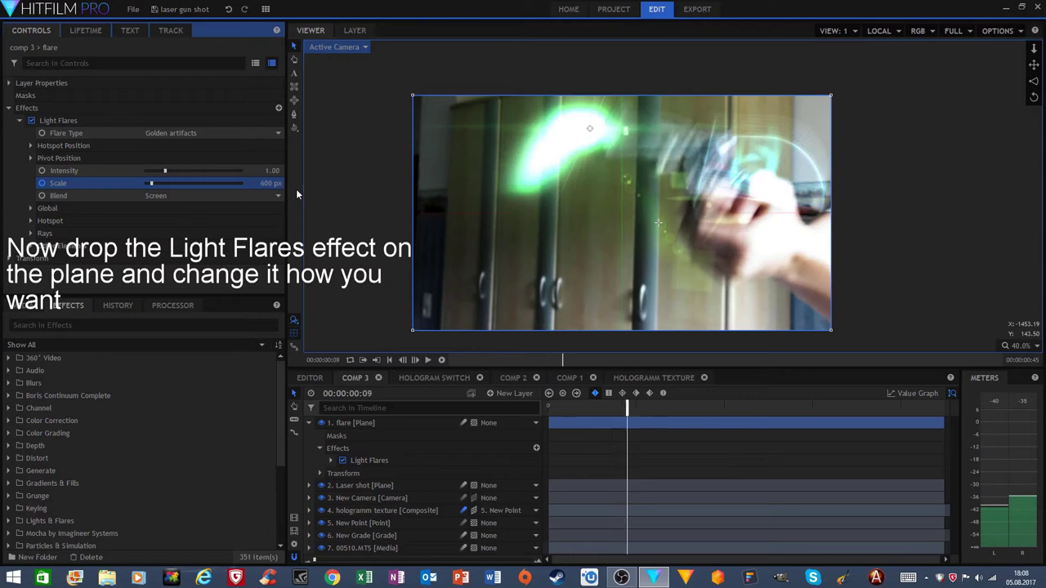
{"action": "left_click", "coordinate": [272, 184]}
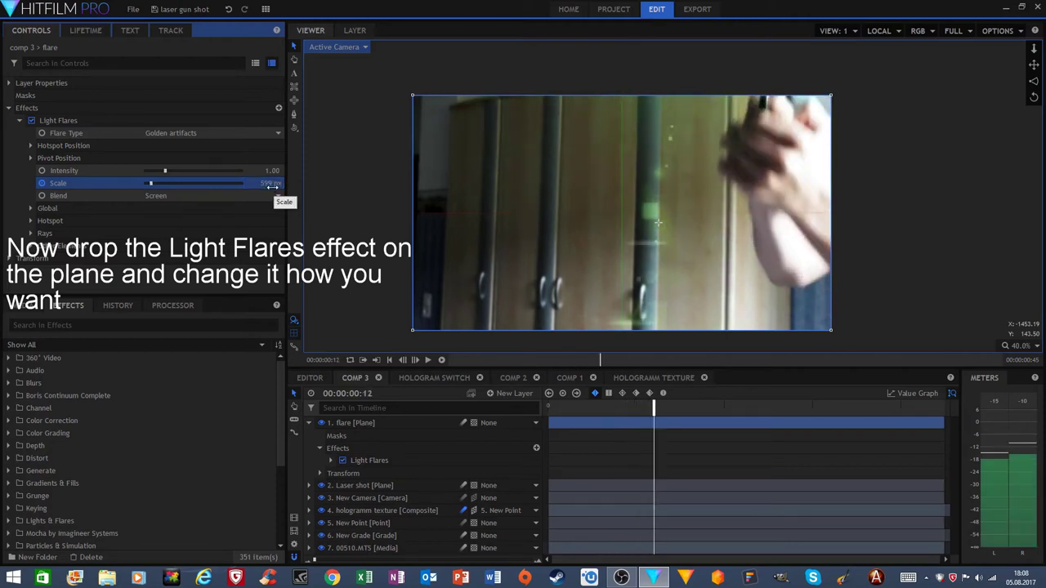
{"action": "left_click_drag", "start_coordinate": [271, 184], "coordinate": [257, 187]}
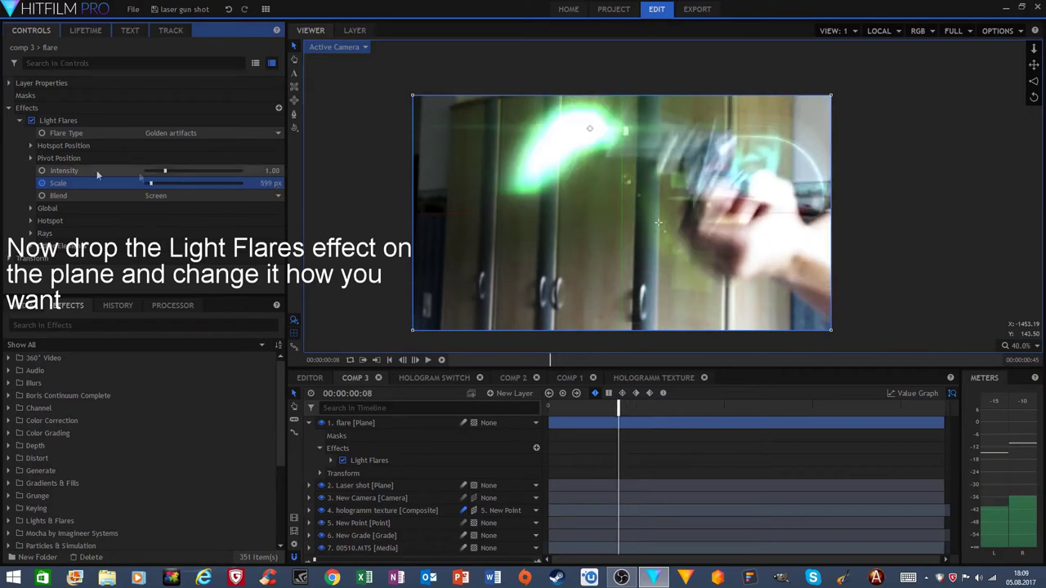
Step: Enable motion blur for the flare plane
{"action": "left_click", "coordinate": [20, 121]}
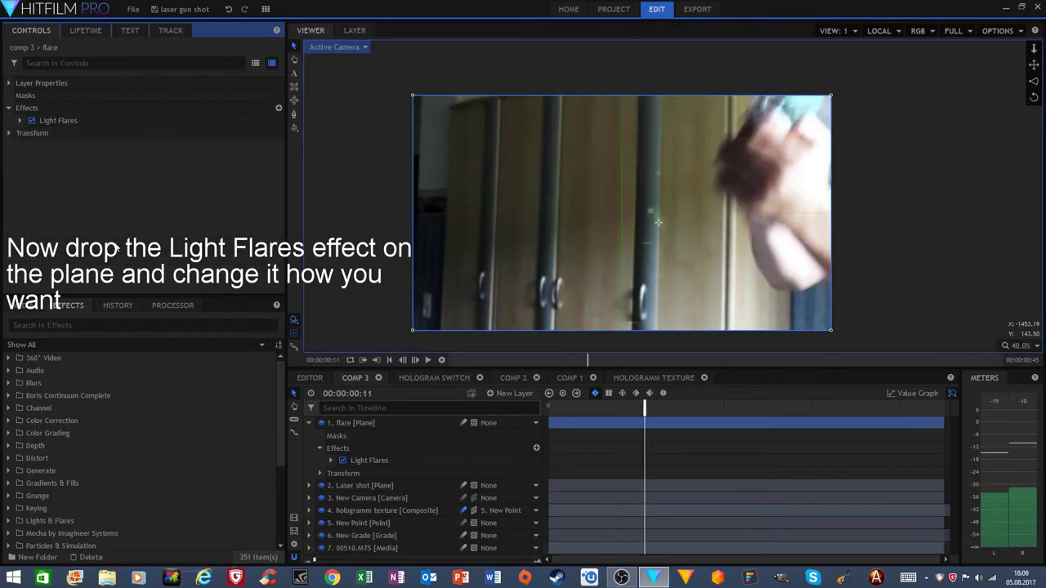
{"action": "left_click", "coordinate": [461, 422]}
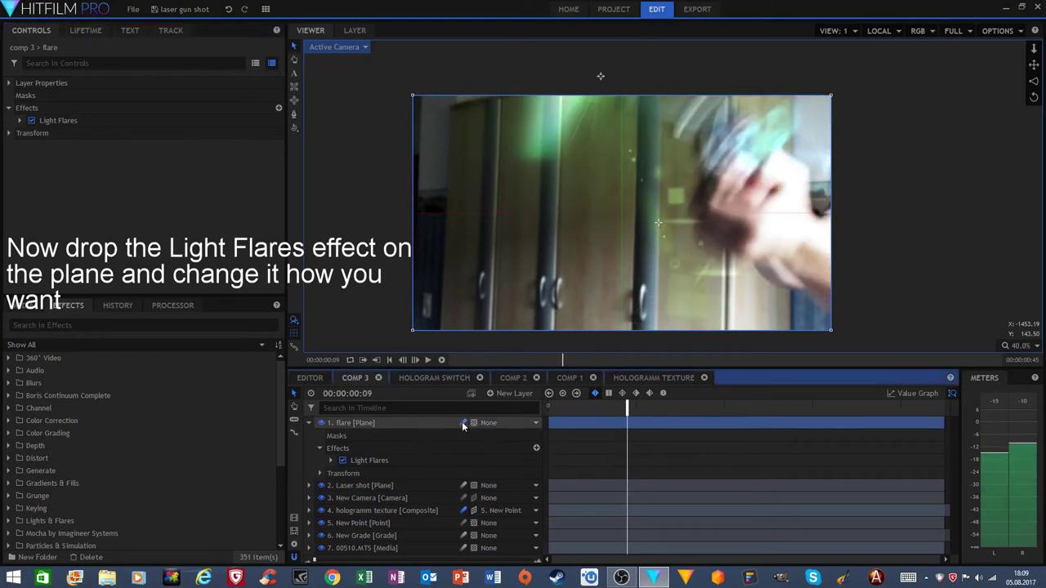
Step: Step back and forth through frames 3 to 9 to check the motion-blurred flare against the laser shot
{"action": "key", "text": "comma"}
{"action": "key", "text": "comma"}
{"action": "key", "text": "comma"}
{"action": "key", "text": "comma"}
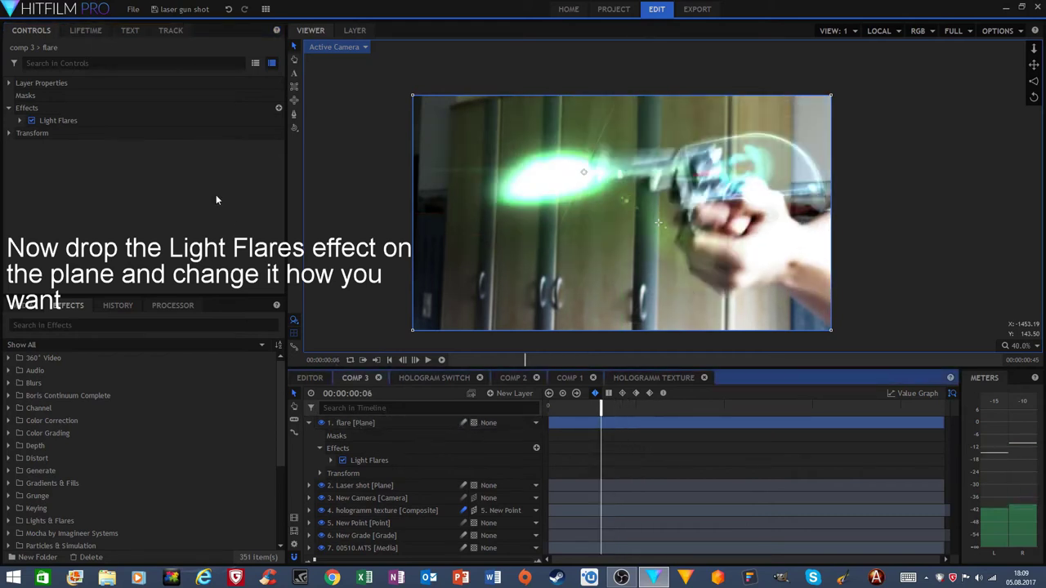
{"action": "left_click", "coordinate": [216, 200]}
{"action": "key", "text": "comma"}
{"action": "key", "text": "comma"}
{"action": "key", "text": "period"}
{"action": "key", "text": "period"}
{"action": "key", "text": "period"}
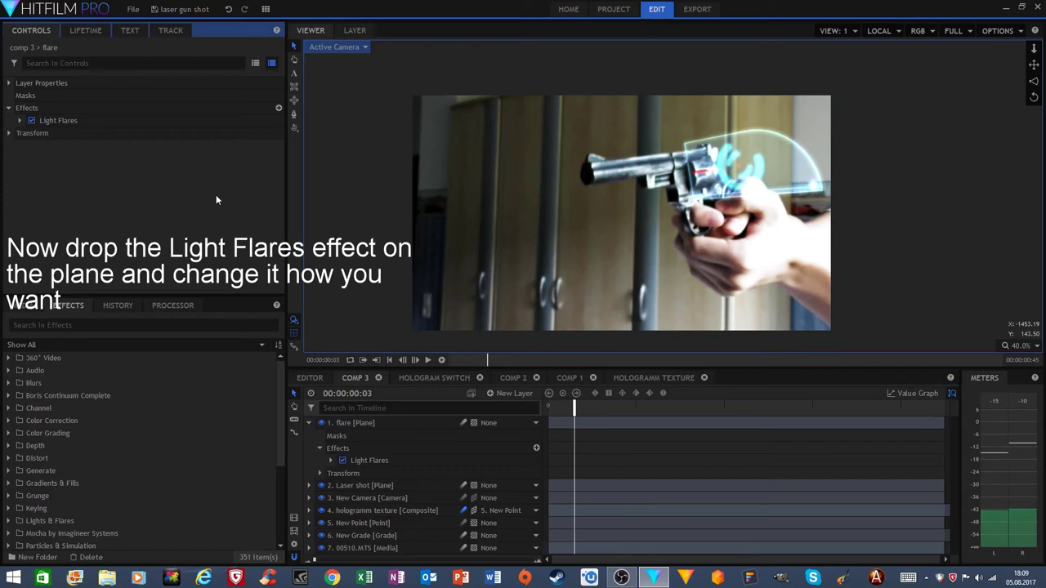
{"action": "key", "text": "comma"}
Step: Nudge the flare's Light Flares hotspot slightly upward toward the gun muzzle at frame 4
{"action": "left_click", "coordinate": [371, 423]}
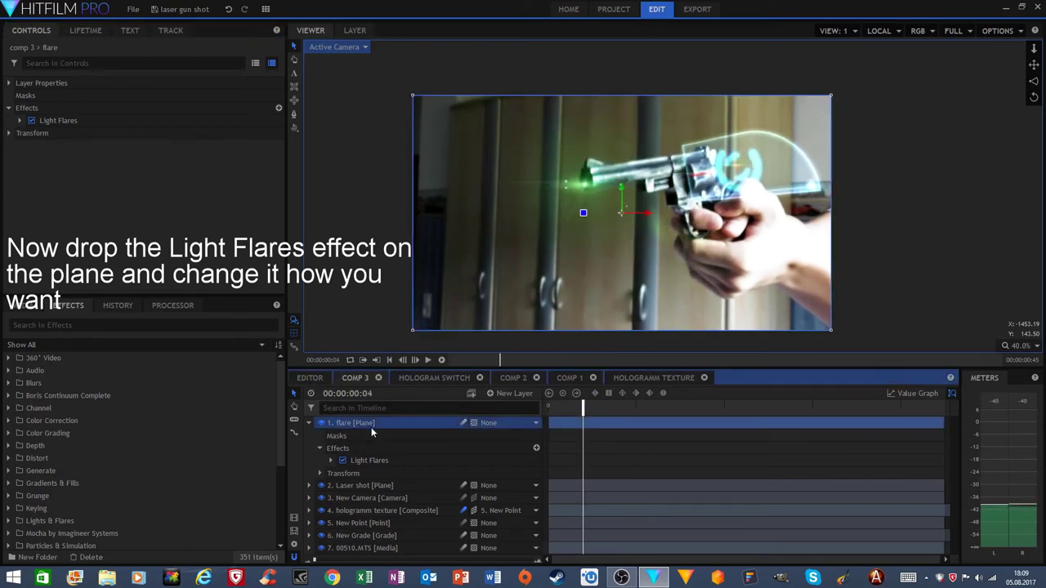
{"action": "left_click", "coordinate": [20, 121]}
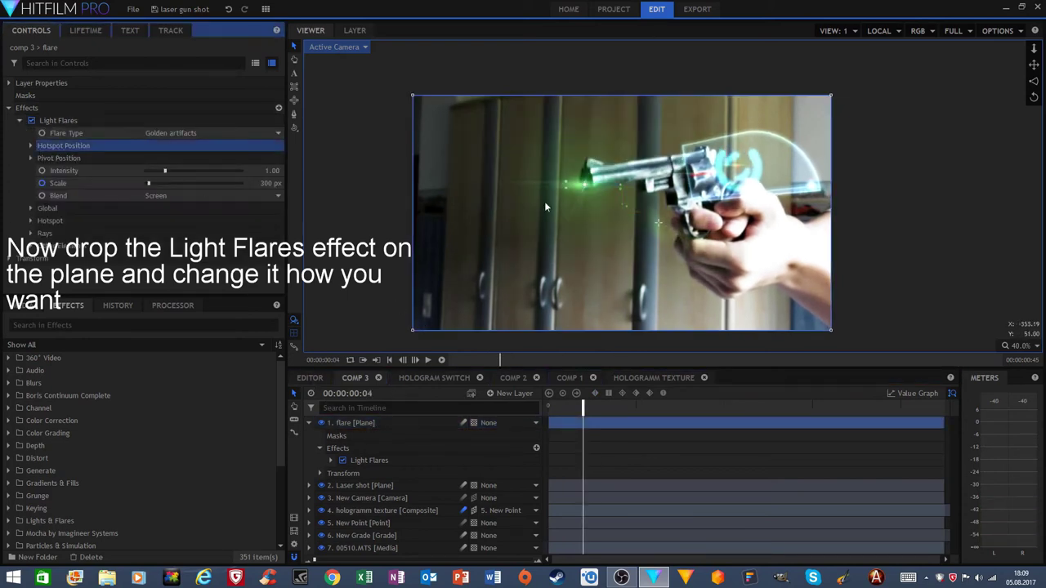
{"action": "left_click_drag", "start_coordinate": [585, 186], "coordinate": [585, 181]}
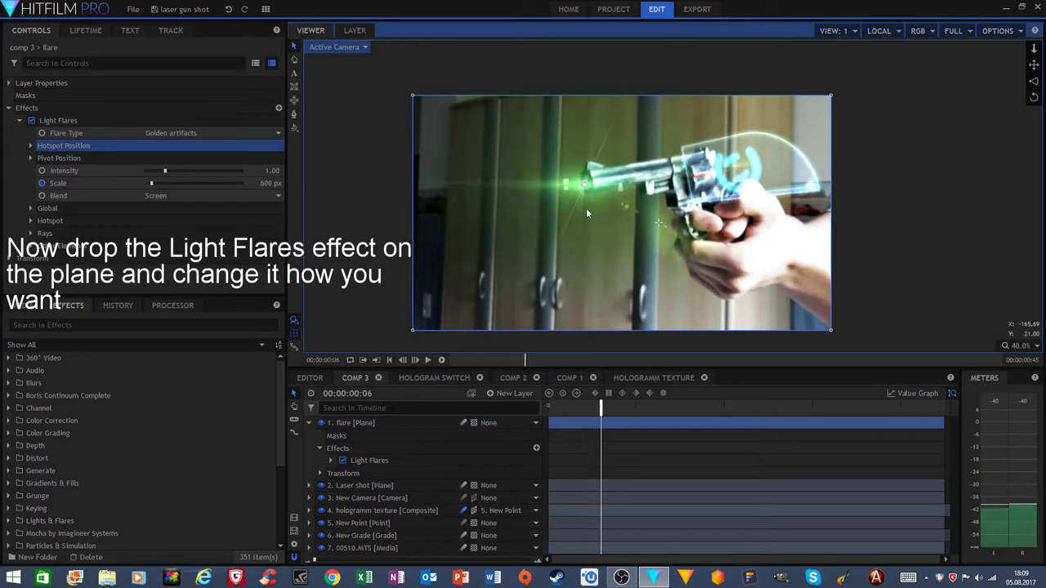
{"action": "key", "text": "comma"}
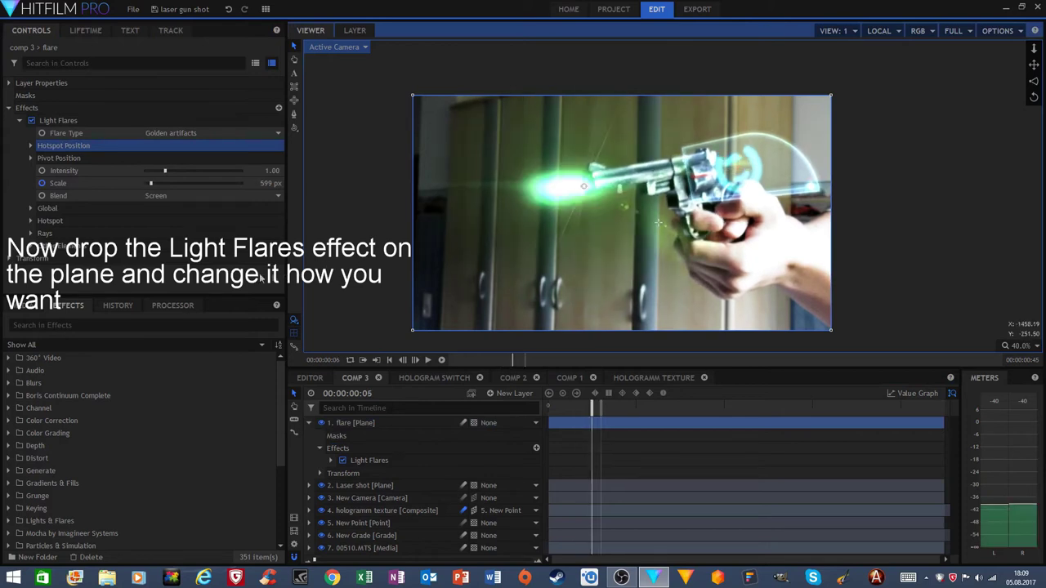
Step: Play the shot from frame 4 to review the muzzle flare, and collapse the flare's effect controls
{"action": "left_click", "coordinate": [198, 286]}
{"action": "key", "text": "comma"}
{"action": "key", "text": "space"}
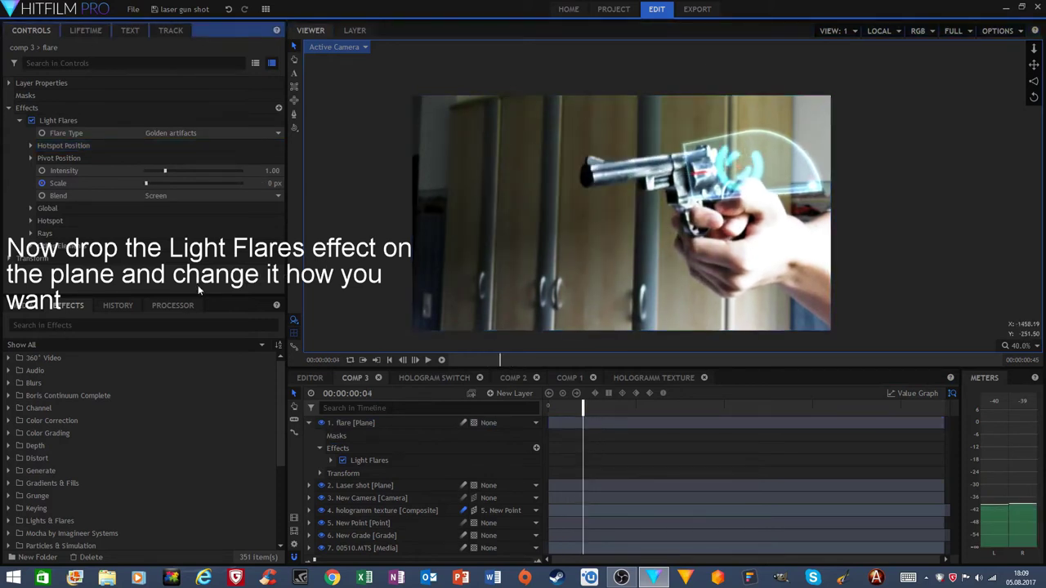
{"action": "key", "text": "space"}
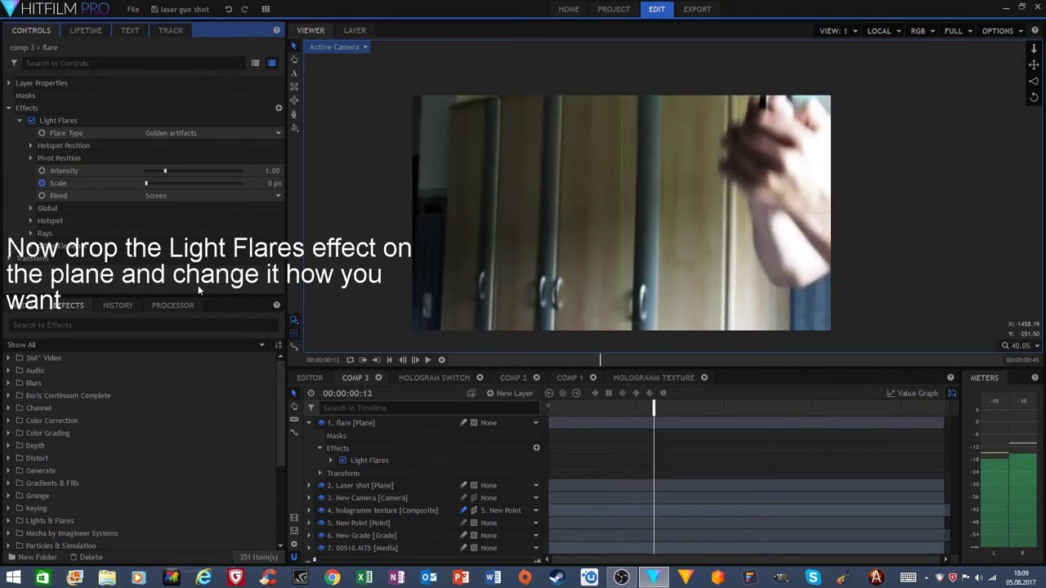
{"action": "left_click", "coordinate": [19, 121]}
{"action": "left_click", "coordinate": [11, 109]}
Step: Step back through the frames to frame 7 to examine the flare, and collapse the flare layer
{"action": "key", "text": "Left"}
{"action": "key", "text": "Left"}
{"action": "key", "text": "Left"}
{"action": "key", "text": "Left"}
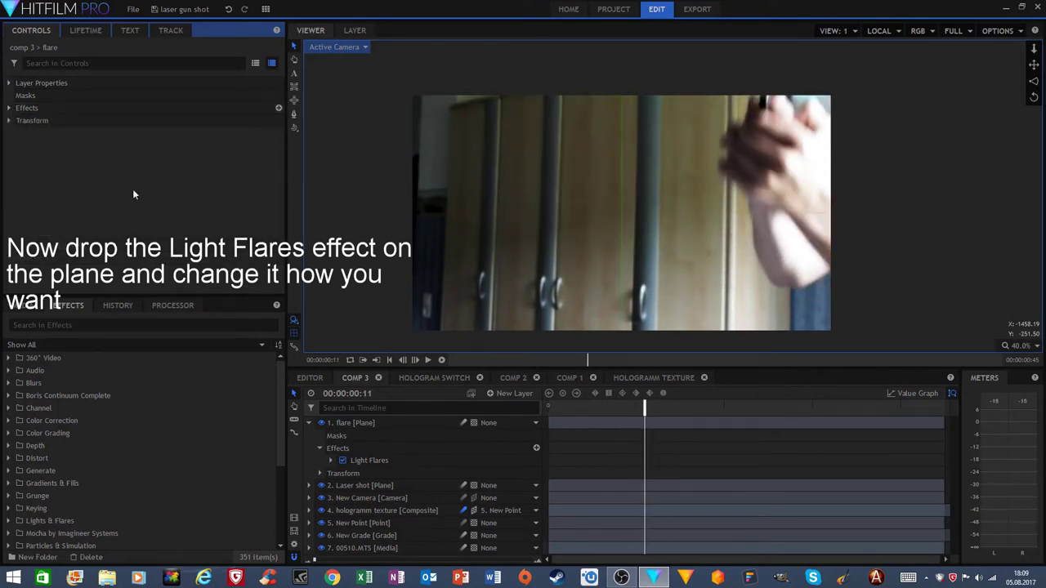
{"action": "key", "text": "Left"}
{"action": "key", "text": "Left"}
{"action": "key", "text": "Left"}
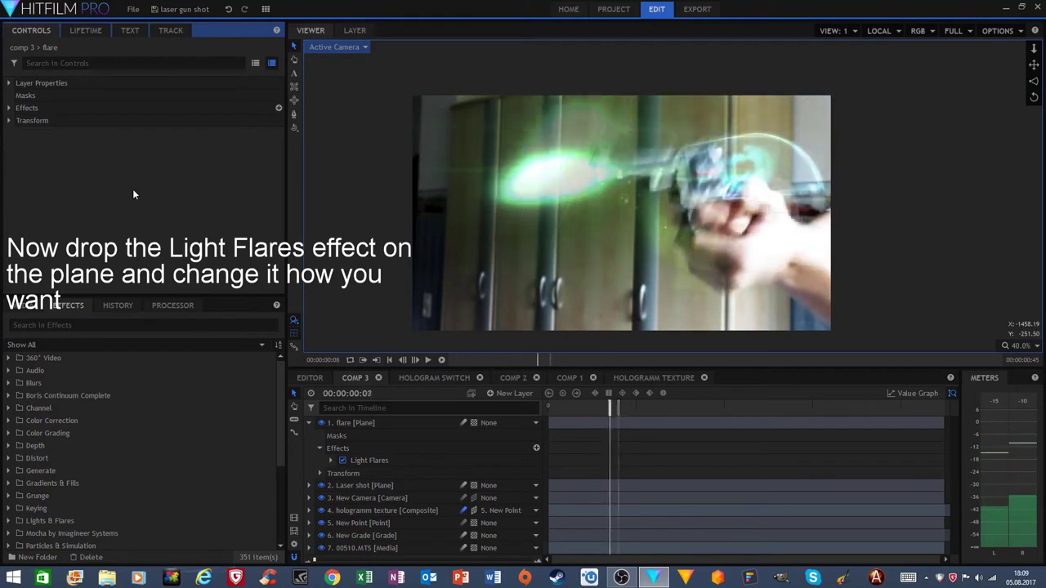
{"action": "key", "text": "Right"}
{"action": "key", "text": "Right"}
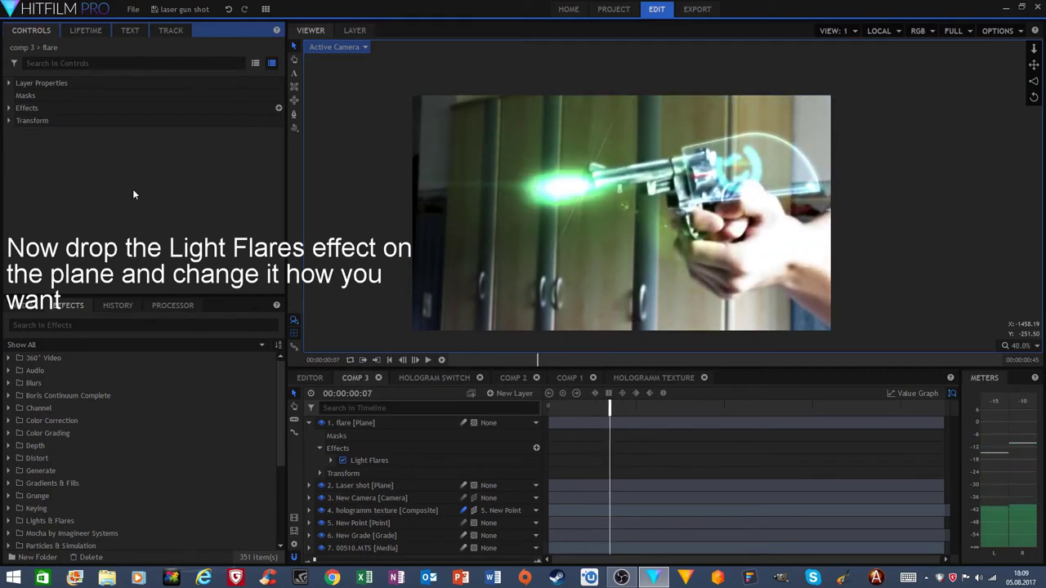
{"action": "key", "text": "Left"}
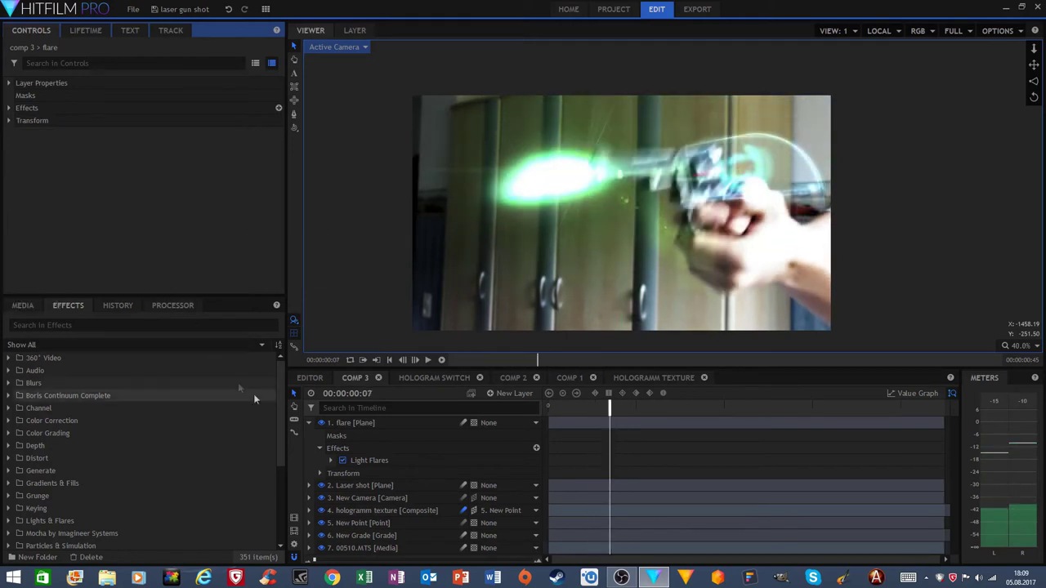
{"action": "left_click", "coordinate": [309, 422]}
{"action": "key", "text": "Left"}
{"action": "key", "text": "Right"}
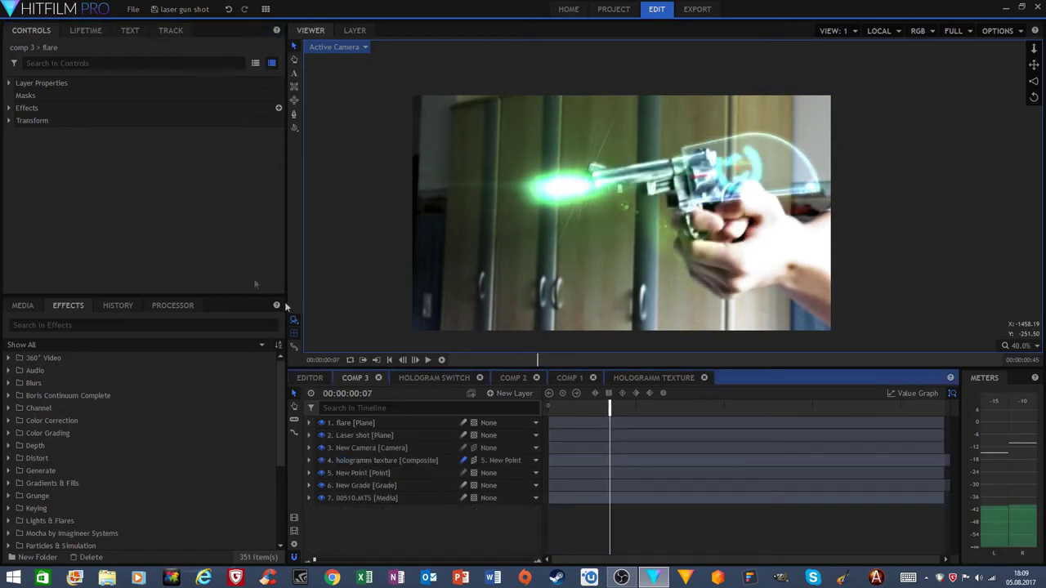
Step: Create a new bright green 1920 × 1080 plane
{"action": "left_click", "coordinate": [499, 394]}
{"action": "left_click", "coordinate": [500, 404]}
{"action": "left_click", "coordinate": [511, 296]}
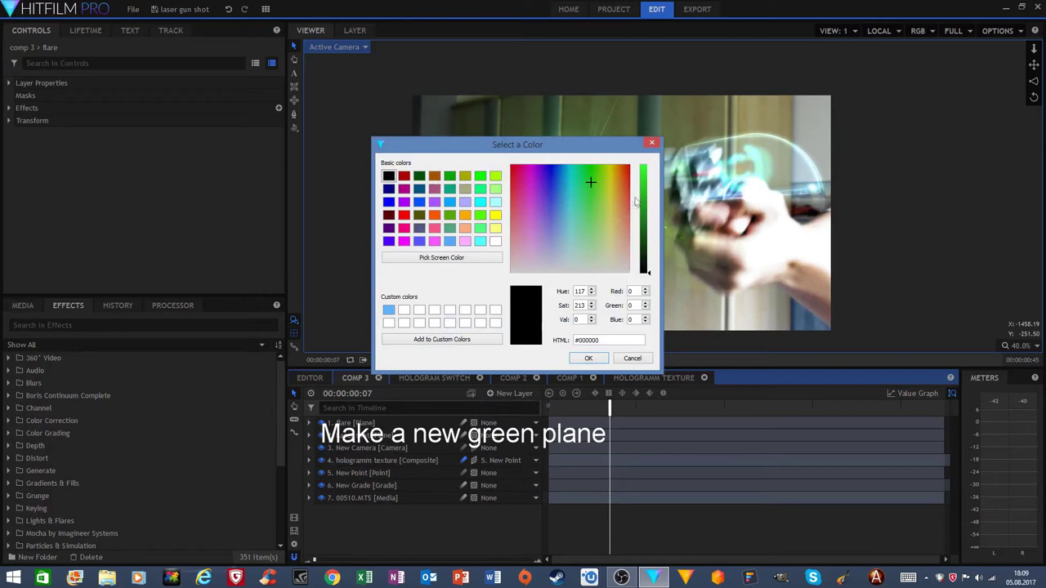
{"action": "left_click", "coordinate": [645, 169]}
{"action": "left_click", "coordinate": [589, 359]}
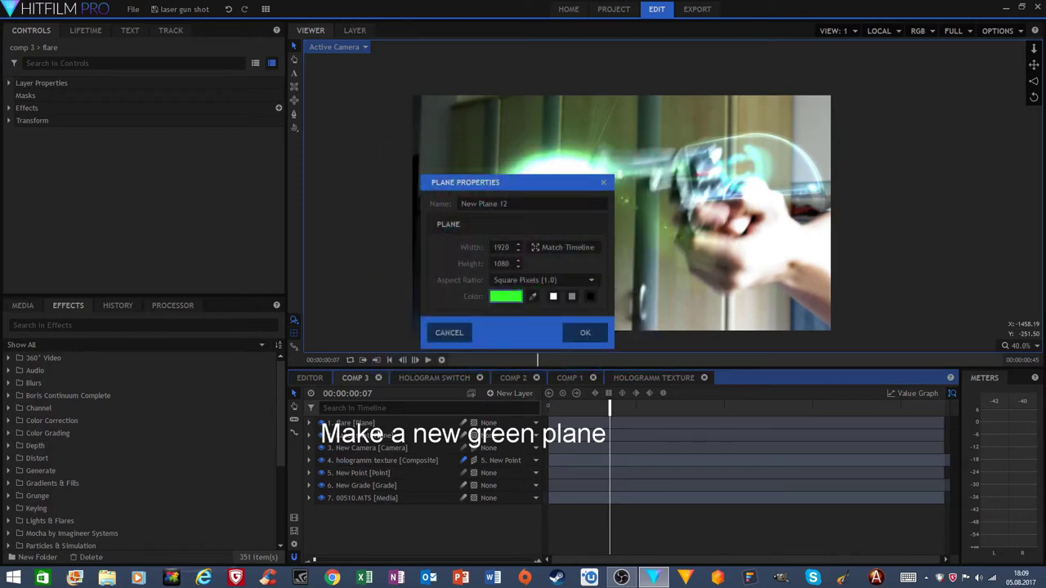
{"action": "left_click", "coordinate": [584, 333]}
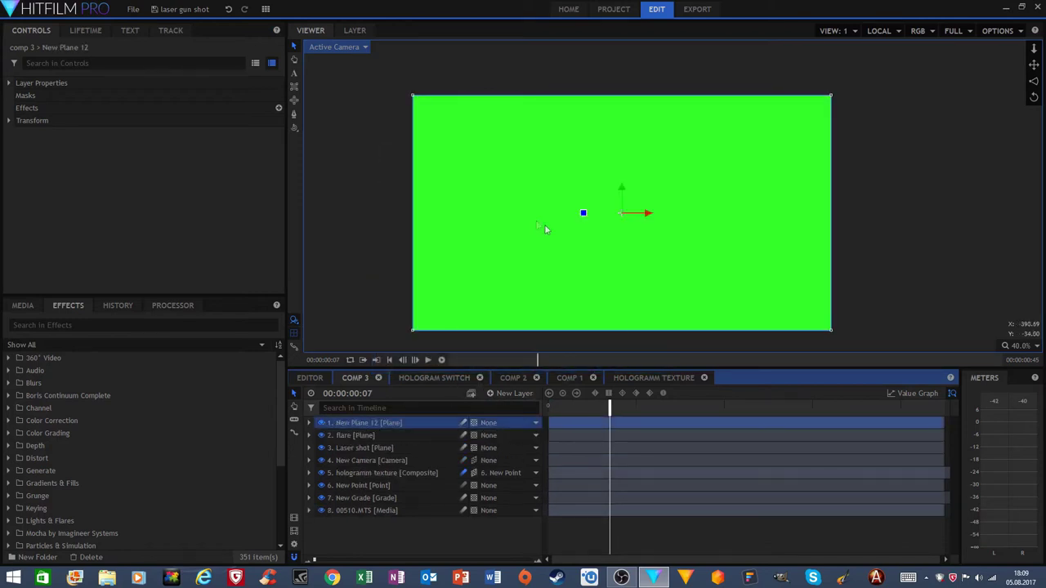
Step: Set the green plane's opacity to 0% at frame 6 and place it directly beneath the Laser shot layer
{"action": "left_click", "coordinate": [9, 120]}
{"action": "left_click_drag", "start_coordinate": [240, 133], "coordinate": [145, 133]}
{"action": "key", "text": "period"}
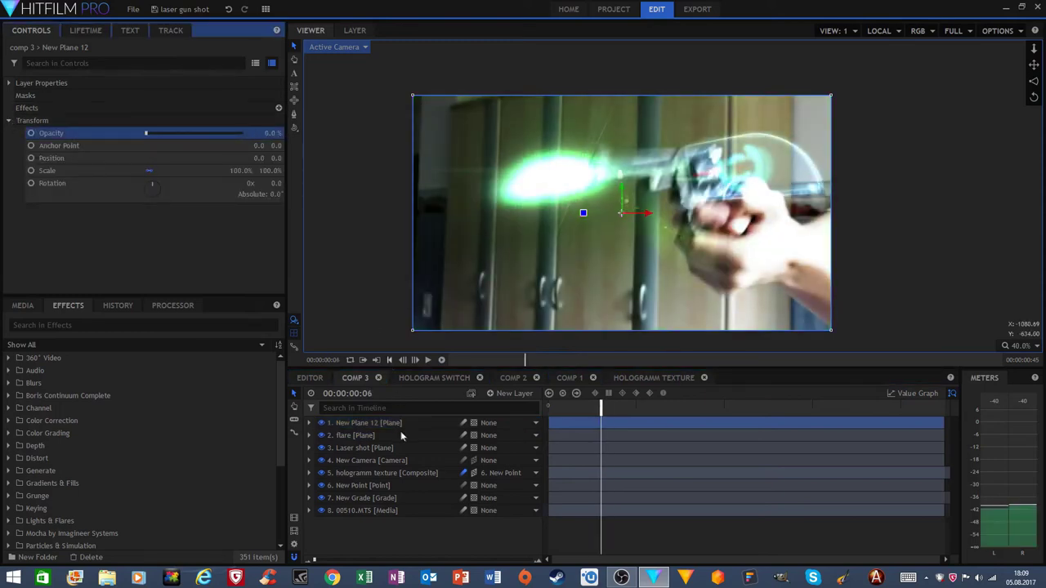
{"action": "left_click_drag", "start_coordinate": [382, 421], "coordinate": [384, 450]}
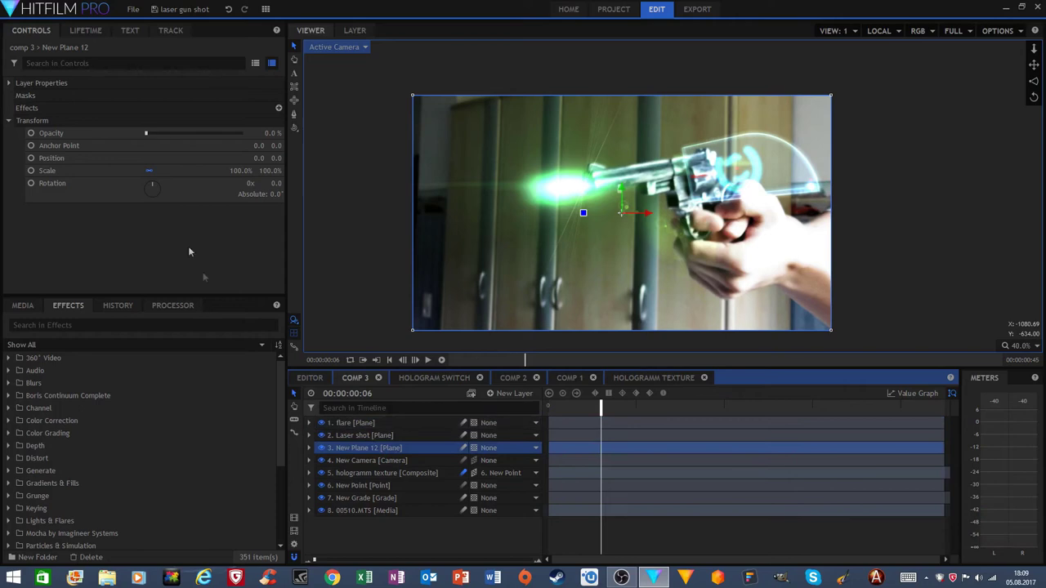
Step: Draw a small elliptical bullet mask on the green plane, rotated -8° and positioned over the muzzle flash
{"action": "left_click", "coordinate": [294, 99]}
{"action": "left_click_drag", "start_coordinate": [527, 194], "coordinate": [486, 206]}
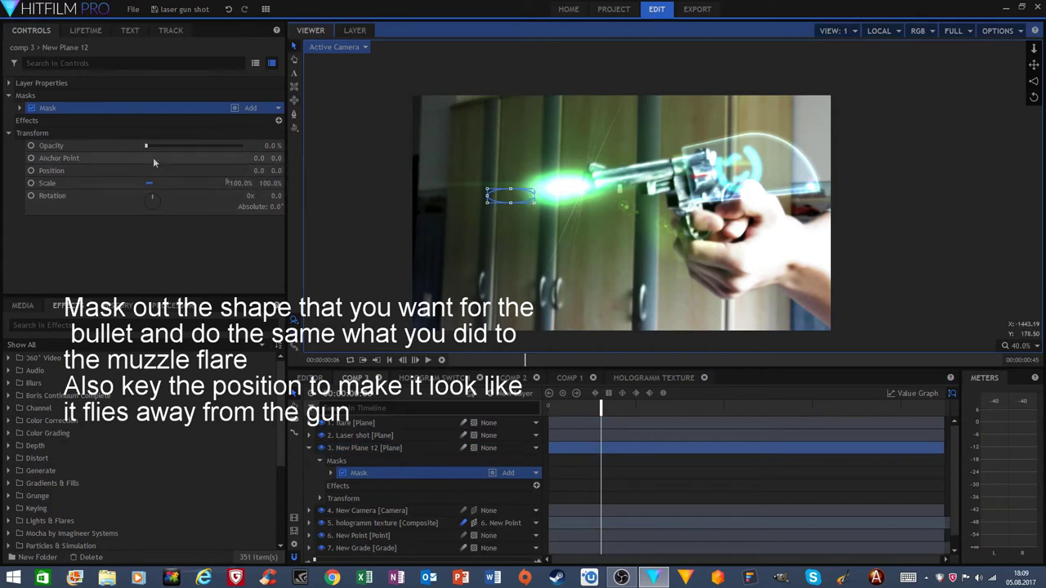
{"action": "left_click", "coordinate": [8, 132]}
{"action": "left_click", "coordinate": [18, 108]}
{"action": "left_click", "coordinate": [30, 158]}
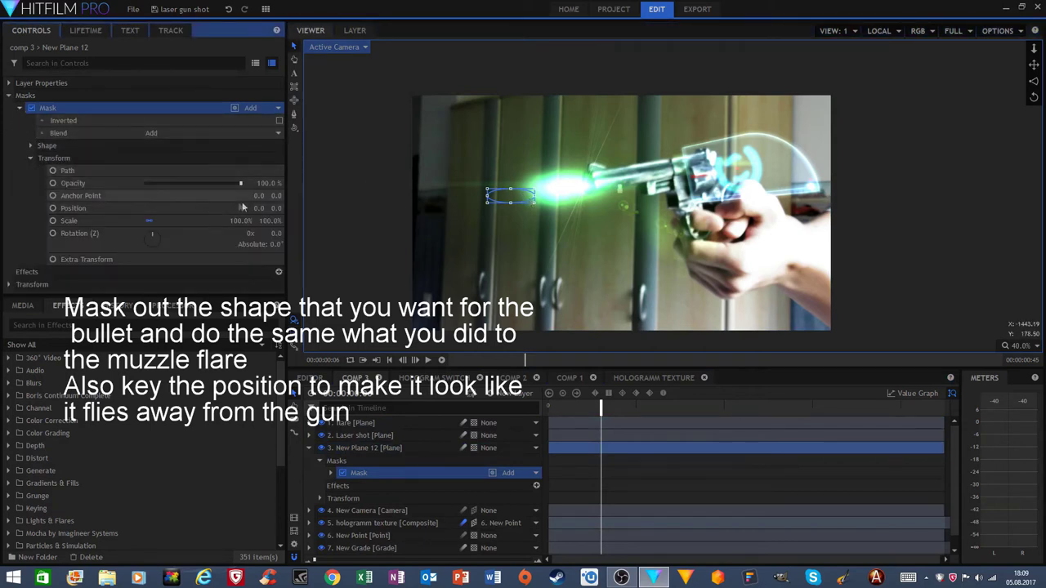
{"action": "left_click_drag", "start_coordinate": [274, 234], "coordinate": [268, 234]}
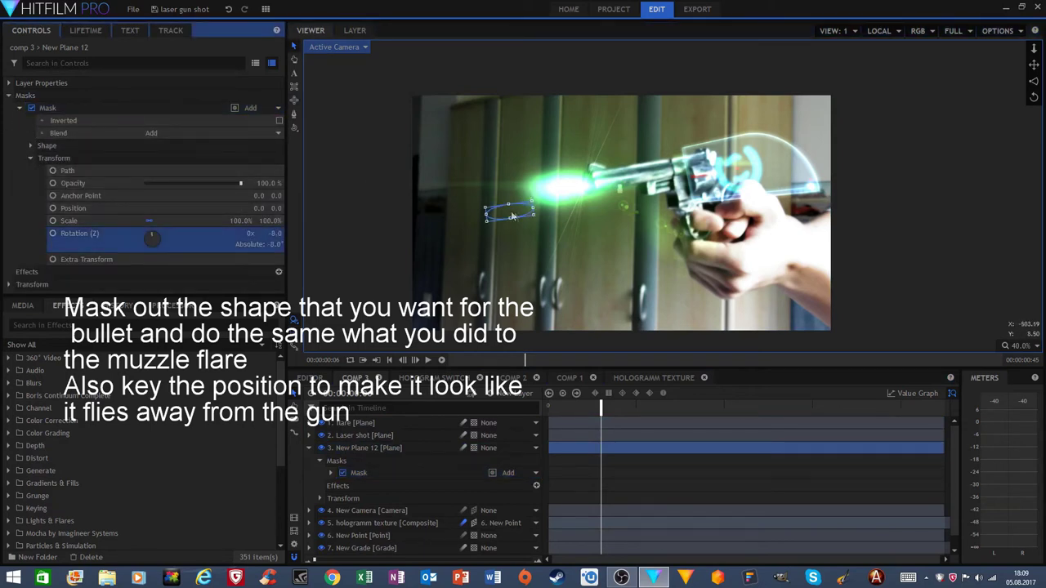
{"action": "left_click_drag", "start_coordinate": [511, 216], "coordinate": [511, 206]}
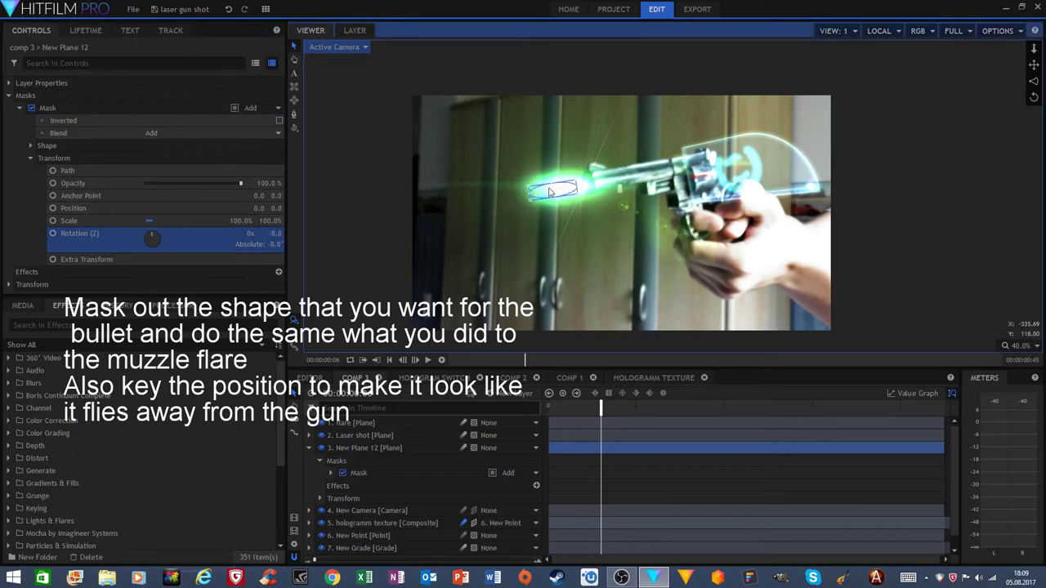
Step: Raise the green plane's opacity to 93%
{"action": "left_click", "coordinate": [19, 108]}
{"action": "left_click", "coordinate": [9, 133]}
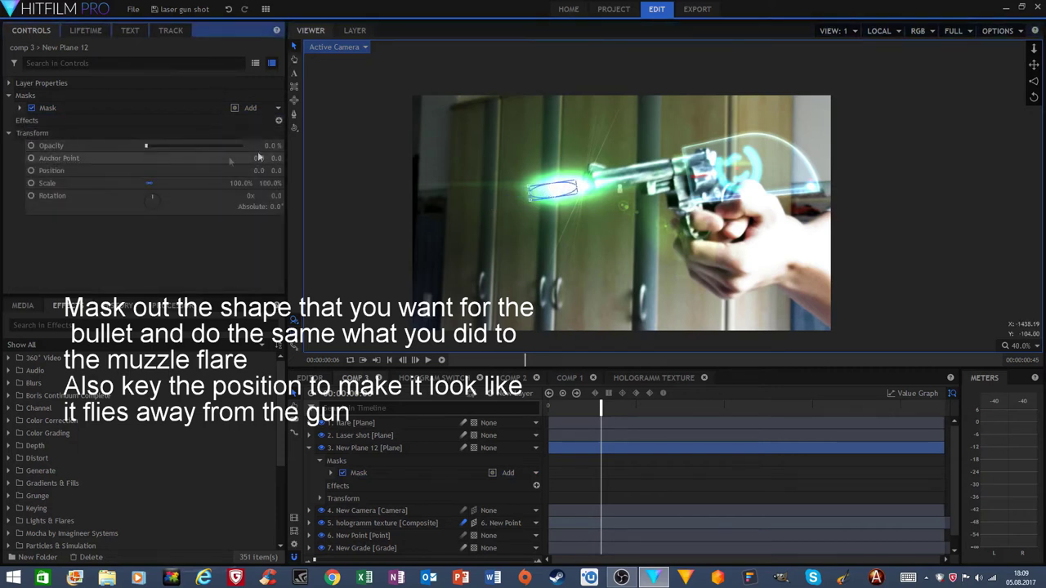
{"action": "left_click_drag", "start_coordinate": [147, 145], "coordinate": [241, 146]}
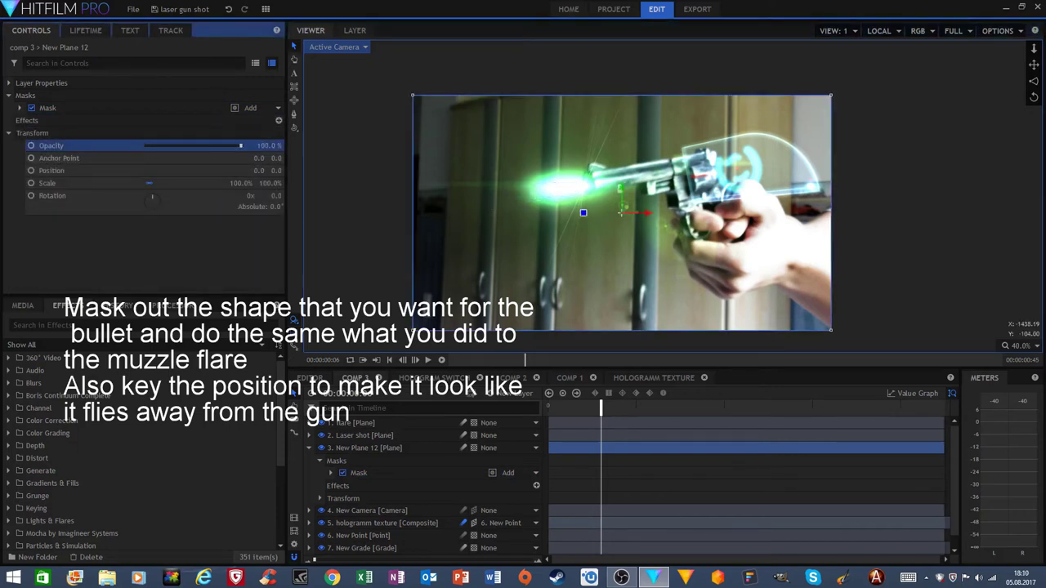
Step: Keyframe the bullet mask's path from the muzzle at frame 6 to beyond the frame's left edge at frame 8
{"action": "left_click", "coordinate": [19, 107]}
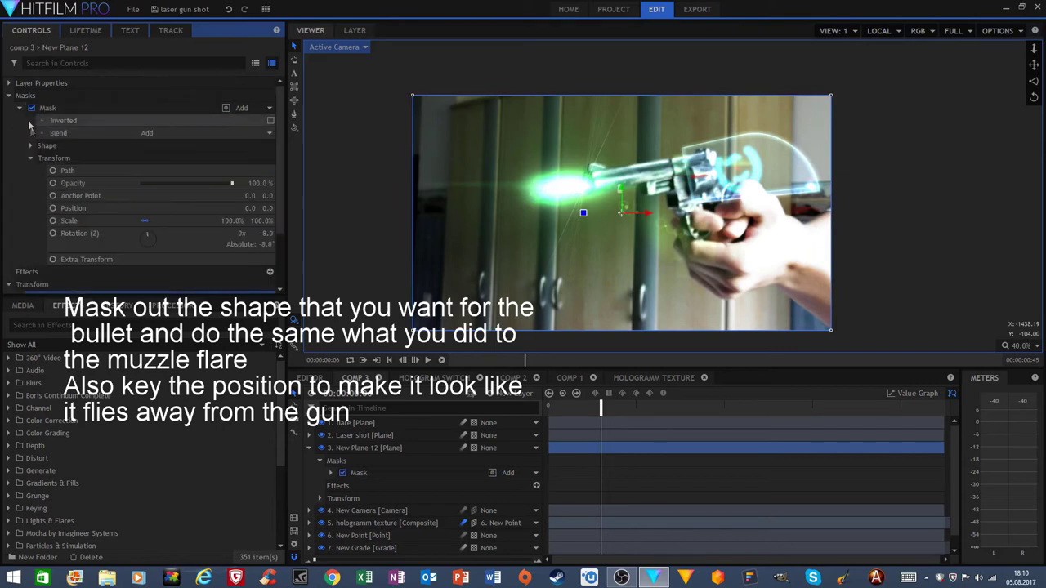
{"action": "left_click", "coordinate": [55, 171]}
{"action": "key", "text": "Right"}
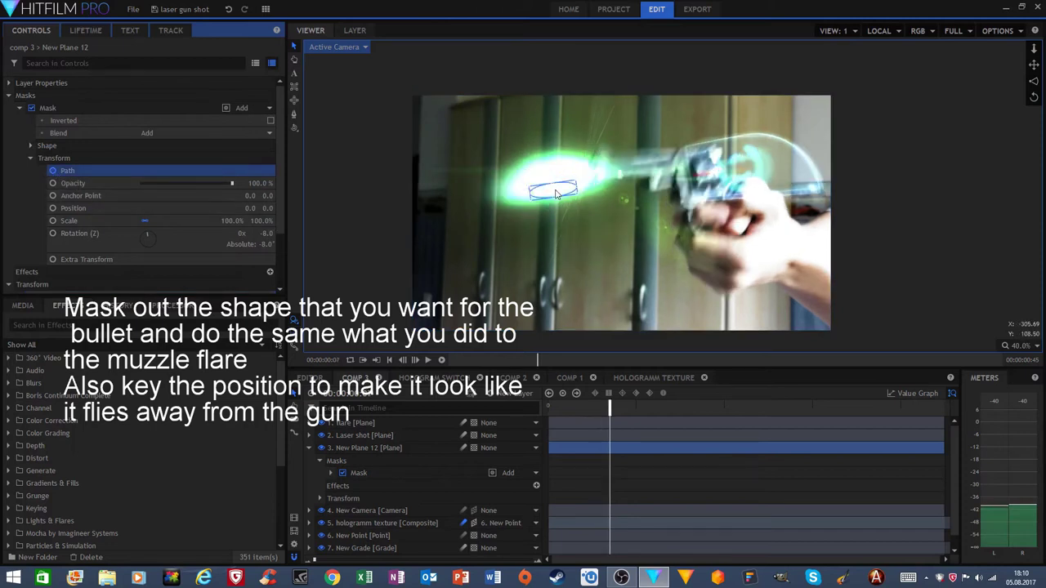
{"action": "key", "text": "Right"}
{"action": "left_click_drag", "start_coordinate": [557, 196], "coordinate": [341, 232]}
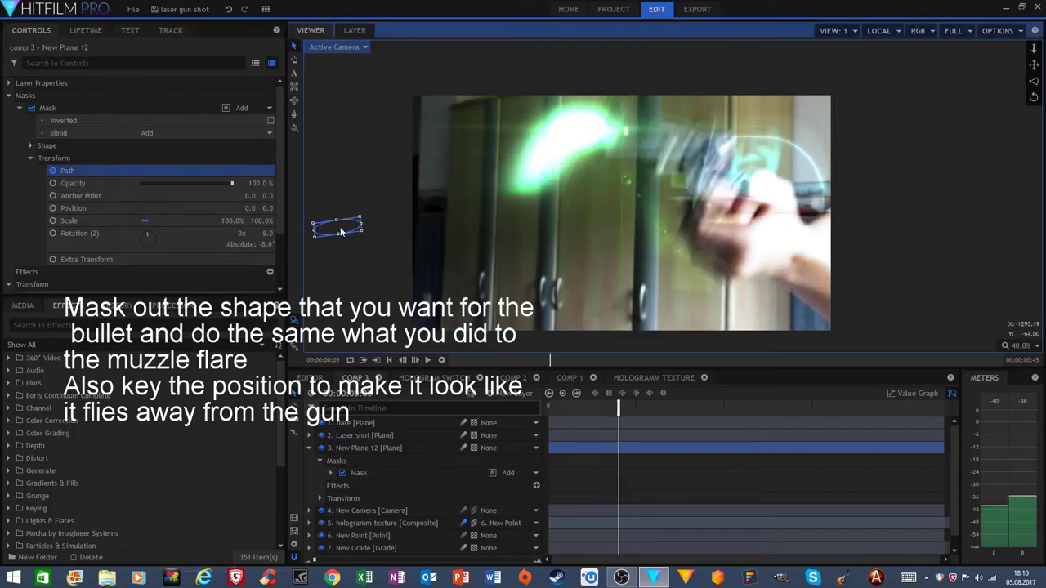
{"action": "key", "text": "Left"}
{"action": "key", "text": "Right"}
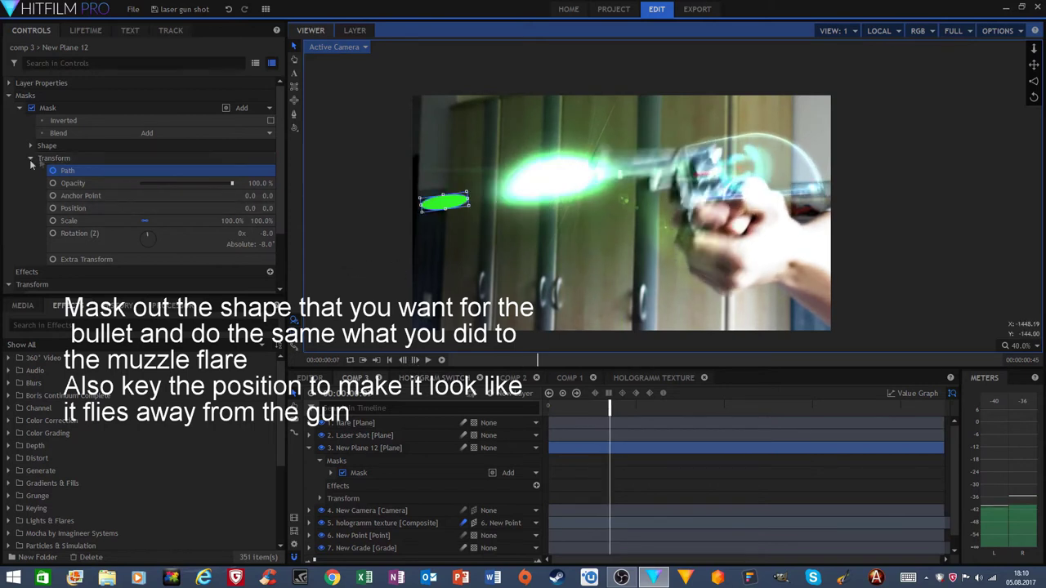
Step: Set the bullet mask's feather strength to about 15 px
{"action": "left_click", "coordinate": [30, 159]}
{"action": "left_click", "coordinate": [30, 146]}
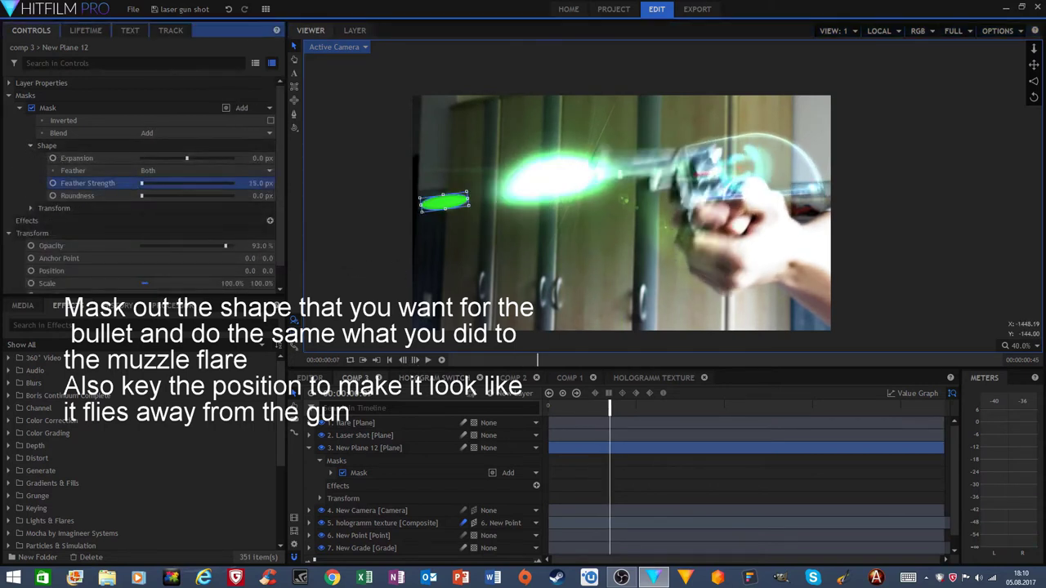
{"action": "left_click", "coordinate": [30, 146]}
{"action": "left_click", "coordinate": [20, 107]}
{"action": "left_click", "coordinate": [9, 95]}
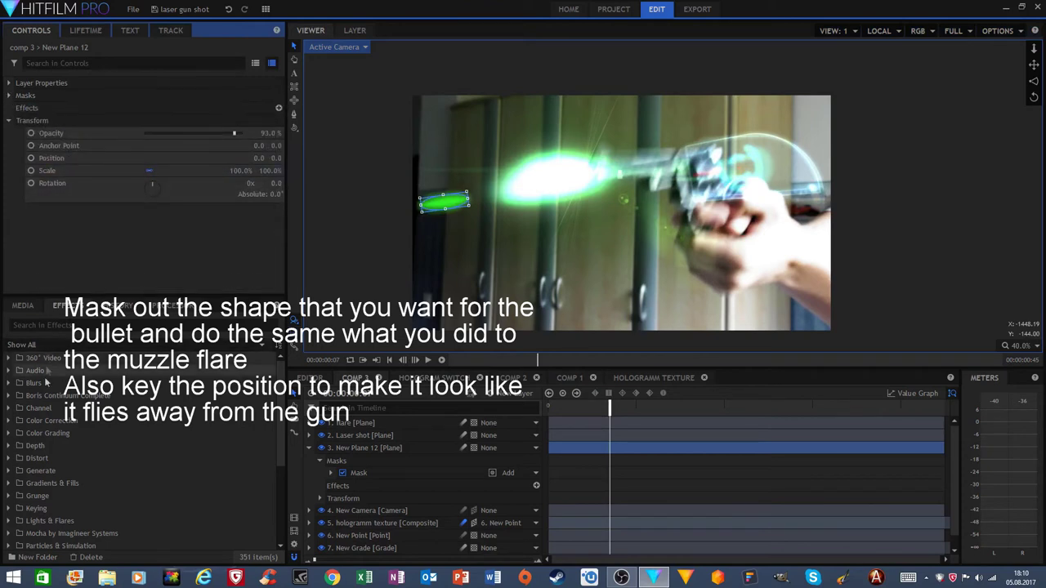
Step: Find the Glow effect and apply it to the green bullet plane
{"action": "left_click", "coordinate": [37, 325]}
{"action": "type", "text": "glow"}
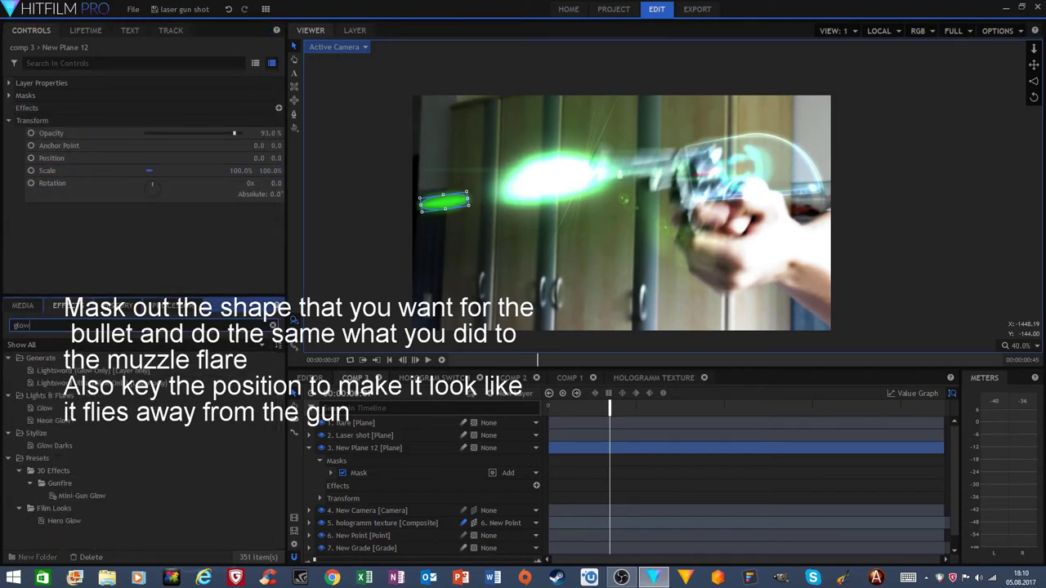
{"action": "left_click_drag", "start_coordinate": [274, 426], "coordinate": [369, 448]}
{"action": "left_click", "coordinate": [10, 132]}
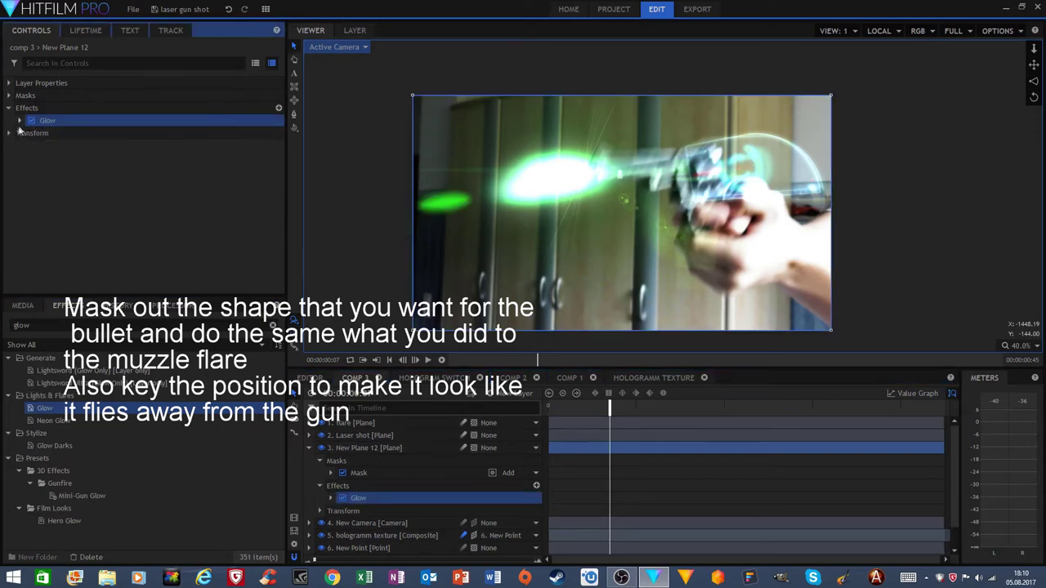
Step: Set the bullet's Glow to Add blend, intensity 5.0, threshold 20% and radius 30 px
{"action": "left_click", "coordinate": [19, 120]}
{"action": "left_click", "coordinate": [182, 170]}
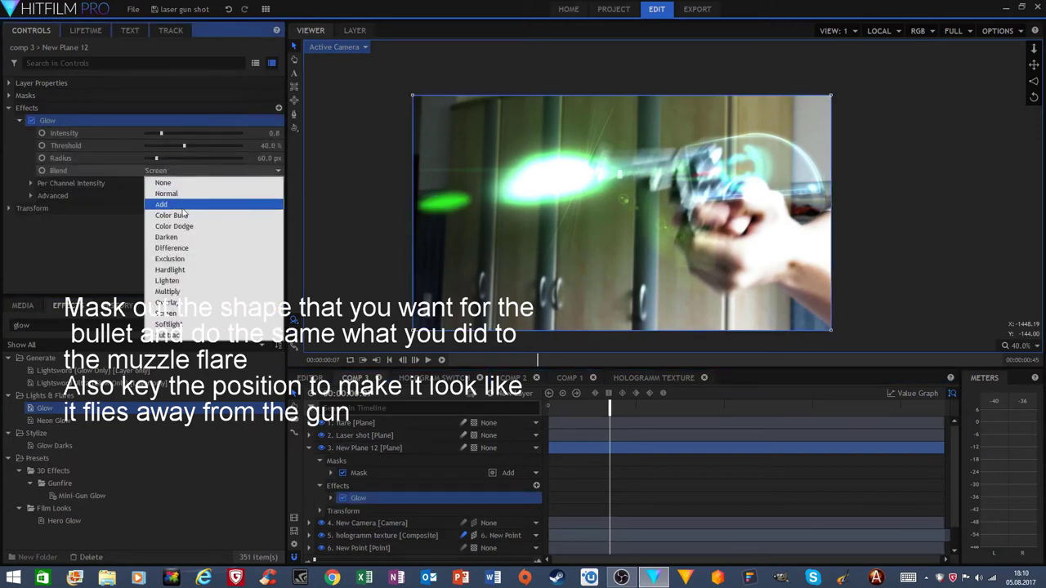
{"action": "left_click", "coordinate": [181, 205]}
{"action": "left_click_drag", "start_coordinate": [271, 134], "coordinate": [327, 133]}
{"action": "left_click_drag", "start_coordinate": [266, 158], "coordinate": [248, 145]}
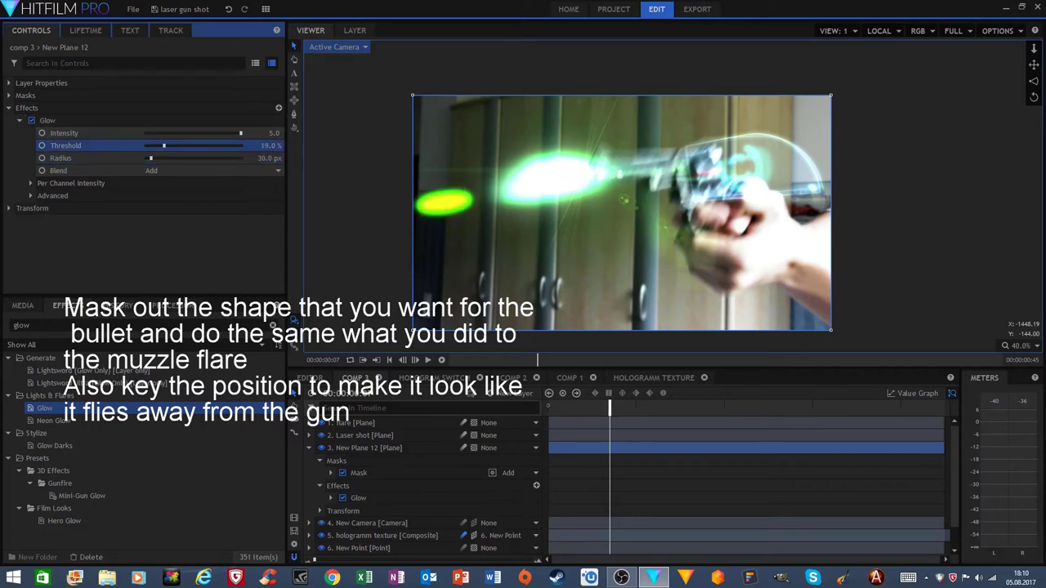
Step: Duplicate the Glow effect on the bullet plane
{"action": "left_click", "coordinate": [167, 120]}
{"action": "right_click", "coordinate": [166, 120]}
{"action": "left_click", "coordinate": [193, 170]}
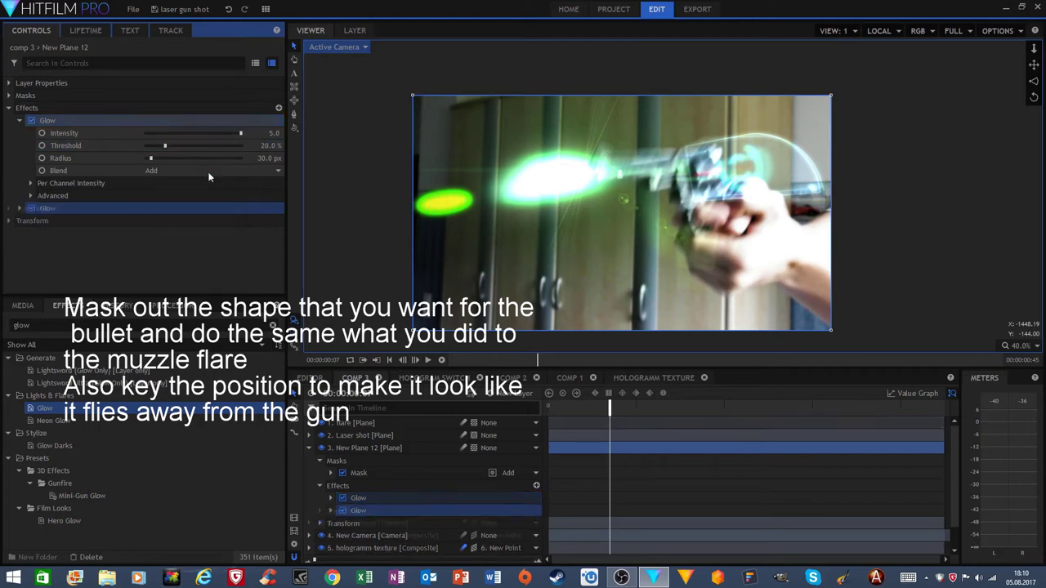
Step: Set the second Glow on the bullet plane to intensity 1.6, threshold 0% and radius 98 px
{"action": "left_click_drag", "start_coordinate": [273, 168], "coordinate": [151, 146]}
{"action": "left_click_drag", "start_coordinate": [282, 160], "coordinate": [257, 158]}
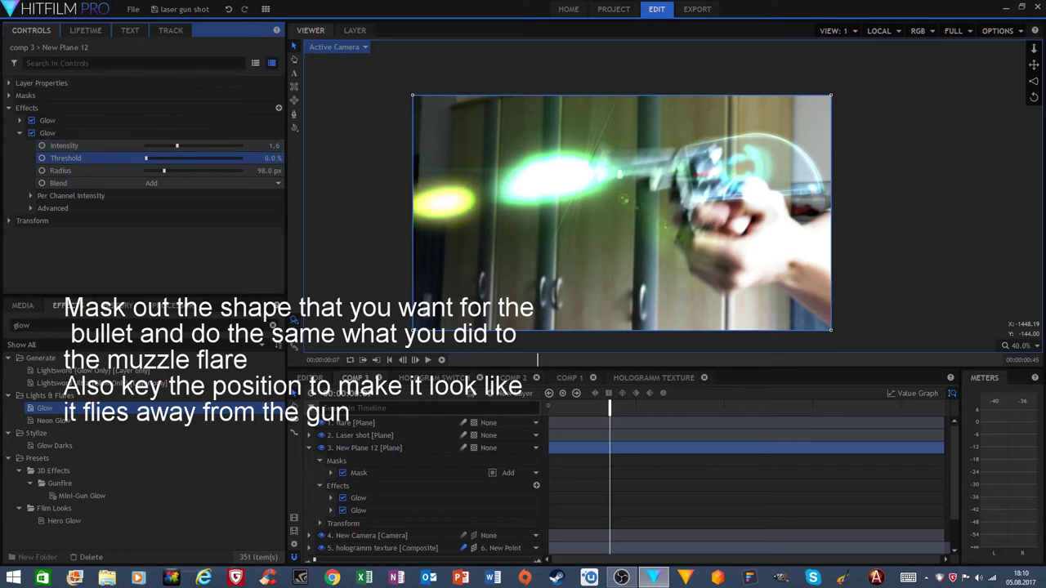
{"action": "left_click", "coordinate": [19, 132]}
Step: Duplicate the second Glow and set the copy's intensity to 0.2 and radius to 195 px
{"action": "right_click", "coordinate": [65, 133]}
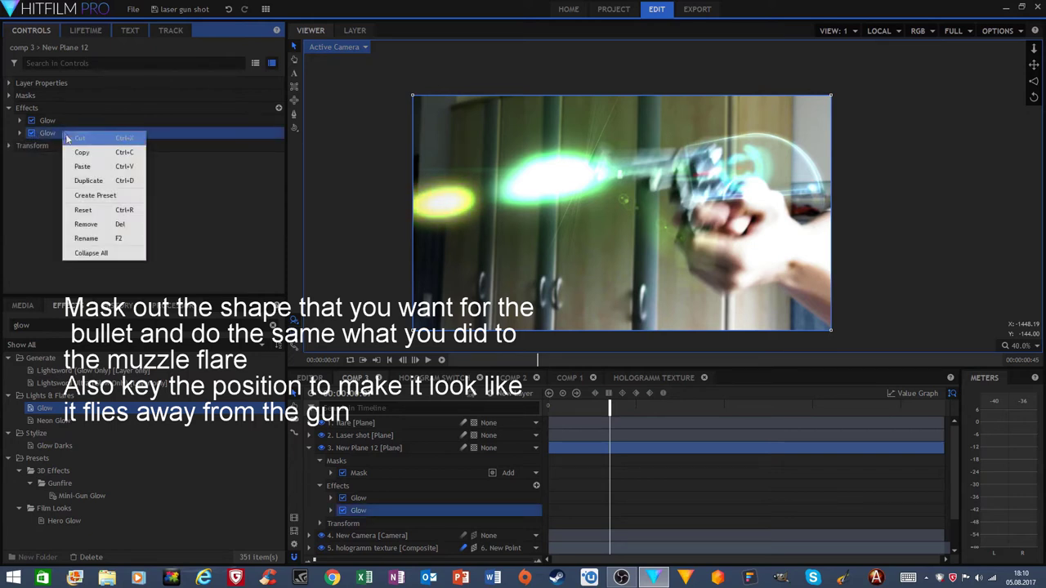
{"action": "left_click", "coordinate": [81, 179]}
{"action": "left_click", "coordinate": [20, 145]}
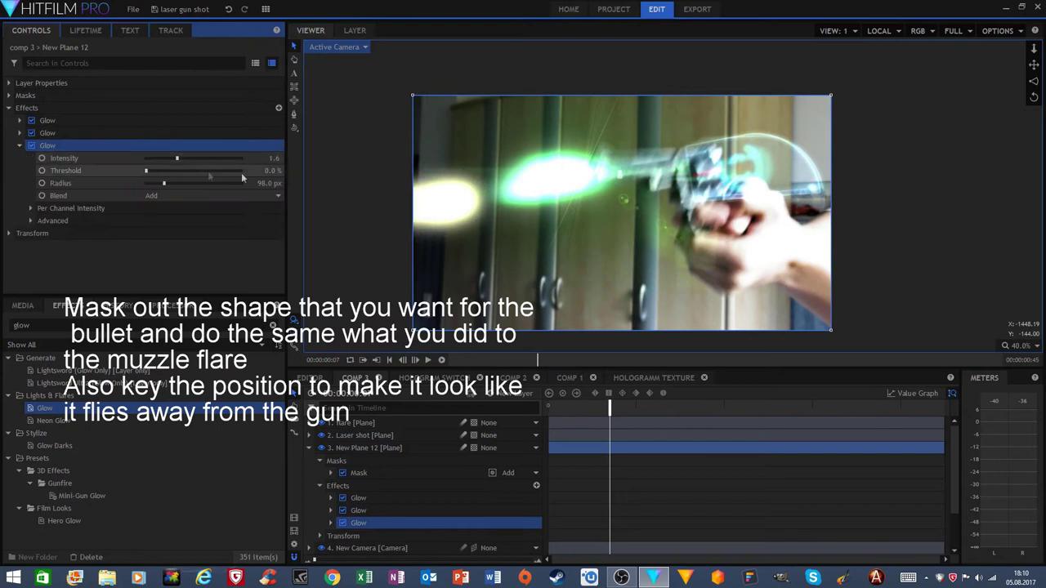
{"action": "left_click_drag", "start_coordinate": [258, 183], "coordinate": [208, 157]}
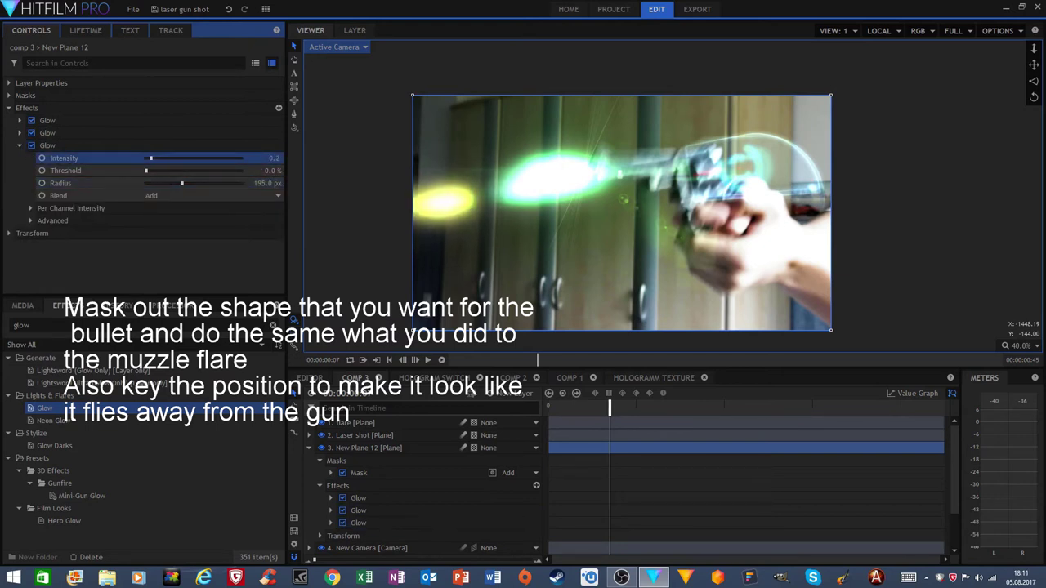
Step: Set the third Glow's per-channel intensity to red 0.00 and green about 2.80
{"action": "left_click", "coordinate": [71, 208]}
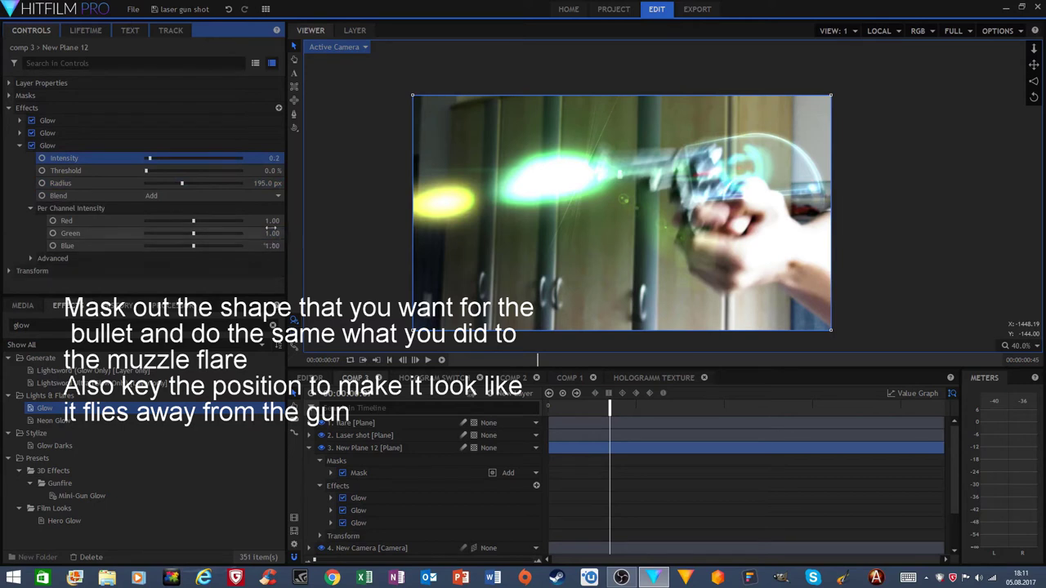
{"action": "left_click_drag", "start_coordinate": [193, 220], "coordinate": [175, 220]}
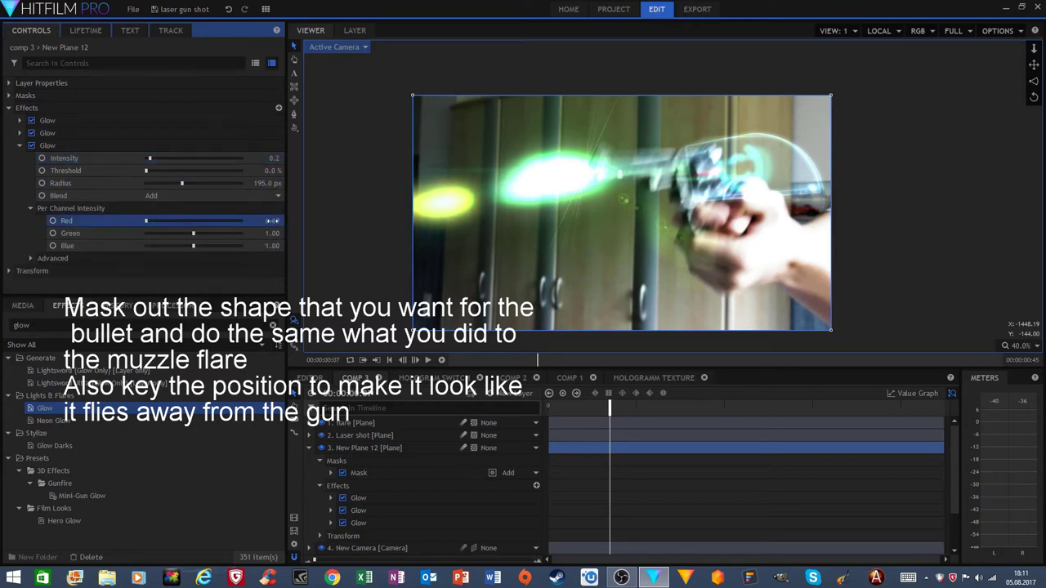
{"action": "left_click_drag", "start_coordinate": [273, 233], "coordinate": [275, 233]}
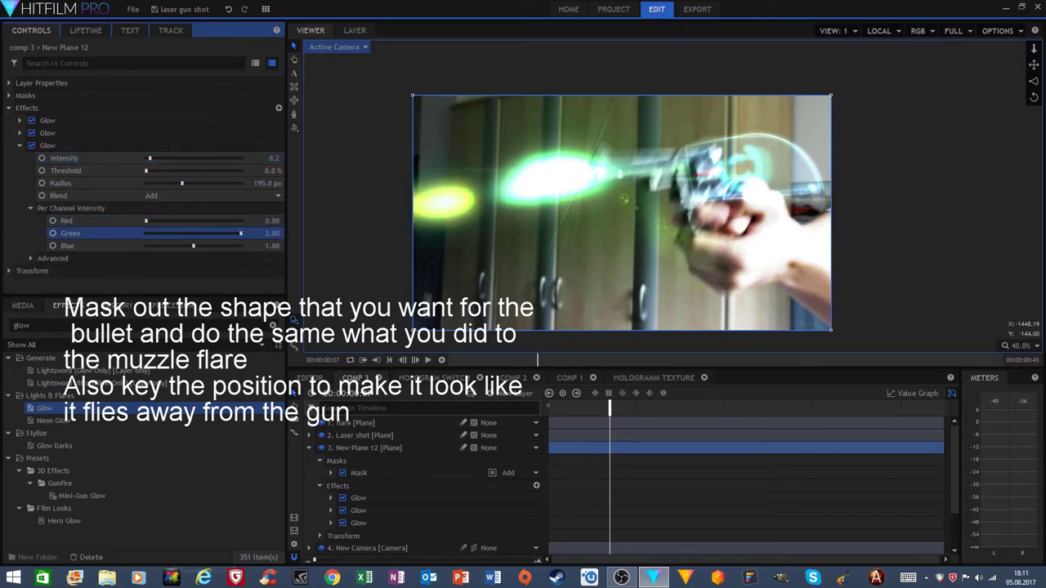
{"action": "left_click", "coordinate": [20, 146]}
Step: Lower the second Glow's per-channel red intensity to about 0.26
{"action": "left_click", "coordinate": [20, 132]}
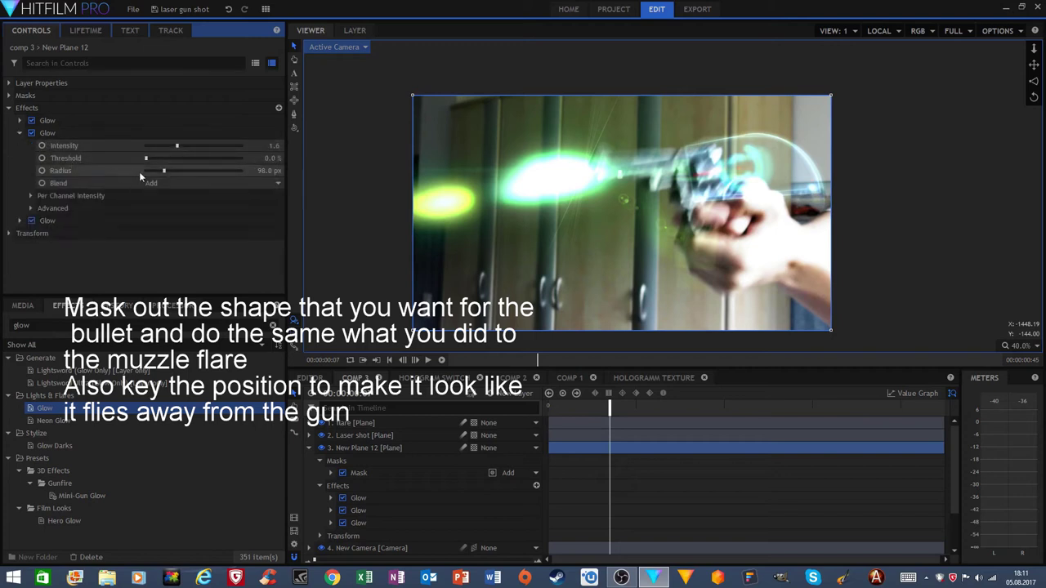
{"action": "left_click", "coordinate": [30, 195]}
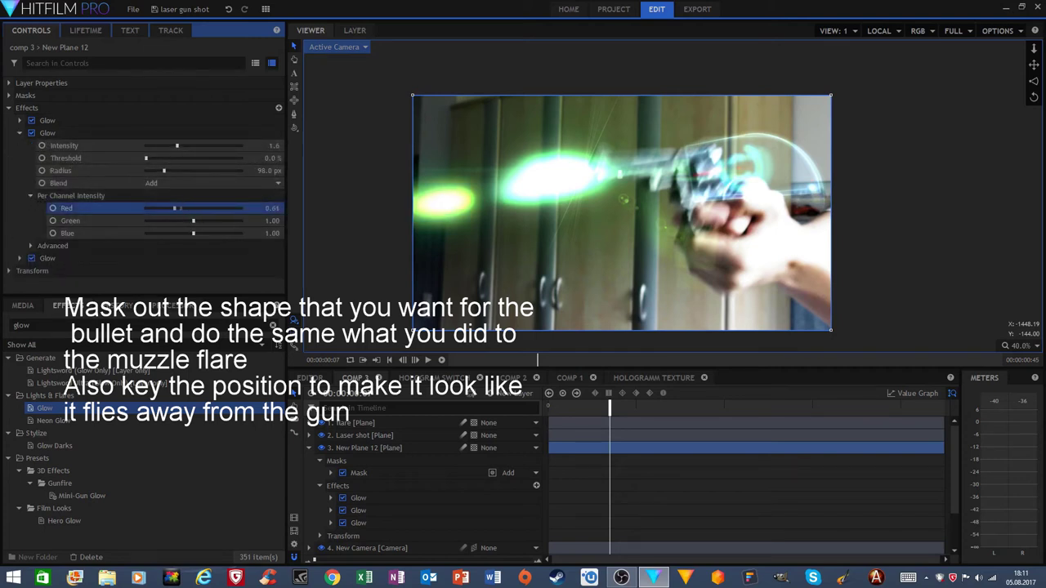
{"action": "left_click_drag", "start_coordinate": [177, 208], "coordinate": [158, 209]}
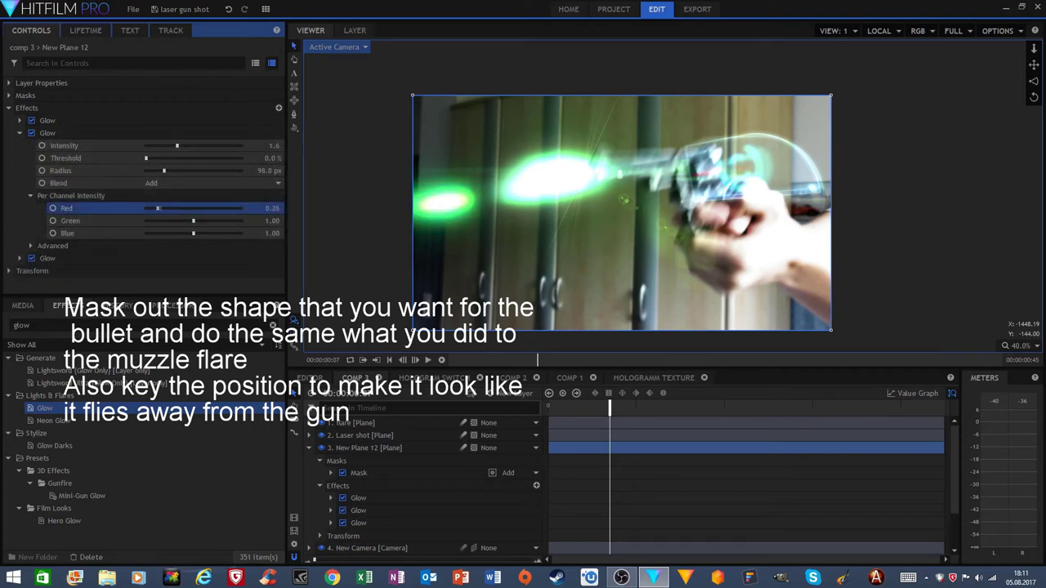
{"action": "left_click", "coordinate": [19, 133]}
{"action": "left_click", "coordinate": [8, 108]}
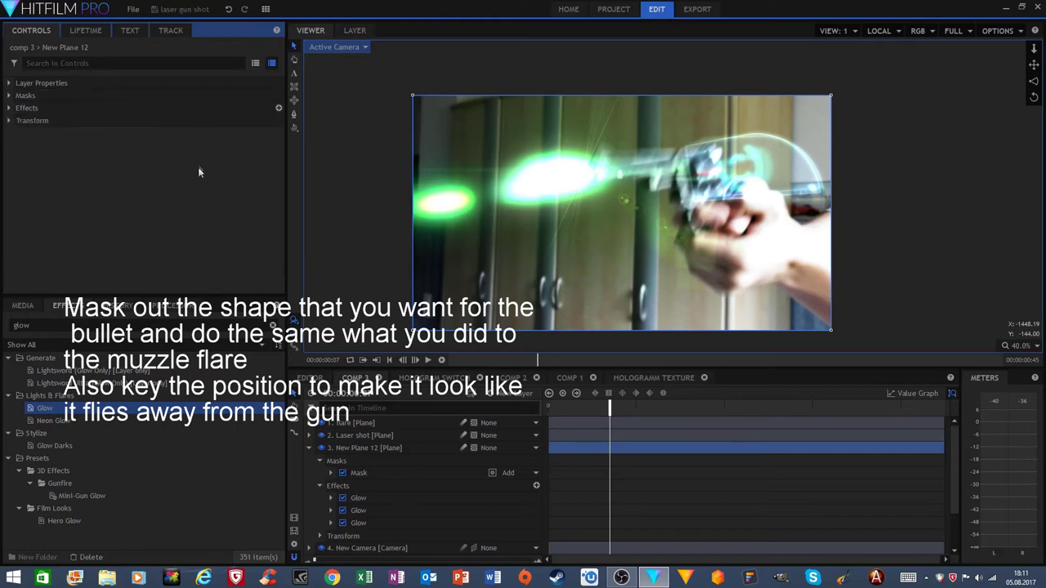
Step: Turn on motion blur for the bullet plane and move its mask slightly up at frame 7
{"action": "left_click", "coordinate": [462, 448]}
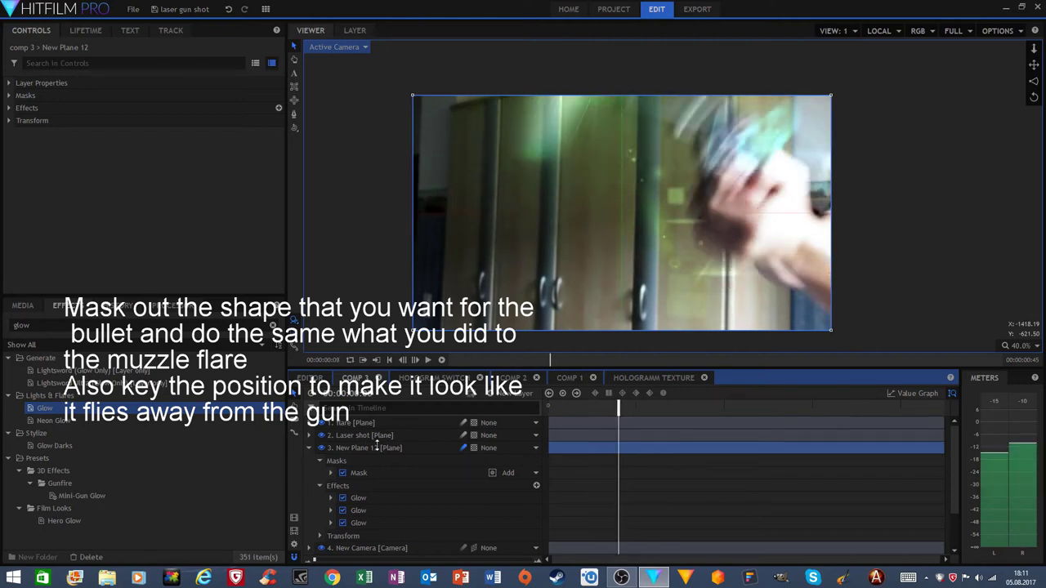
{"action": "left_click", "coordinate": [376, 473]}
{"action": "left_click_drag", "start_coordinate": [449, 205], "coordinate": [443, 194]}
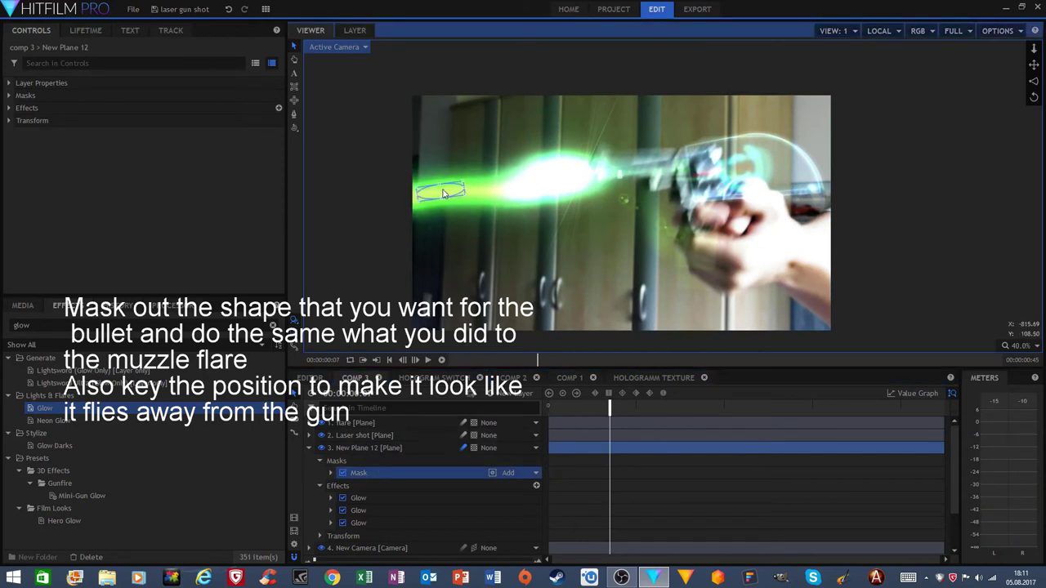
Step: Step back and forth through the frames of the shot to check the bullet's flight with motion blur
{"action": "key", "text": "comma"}
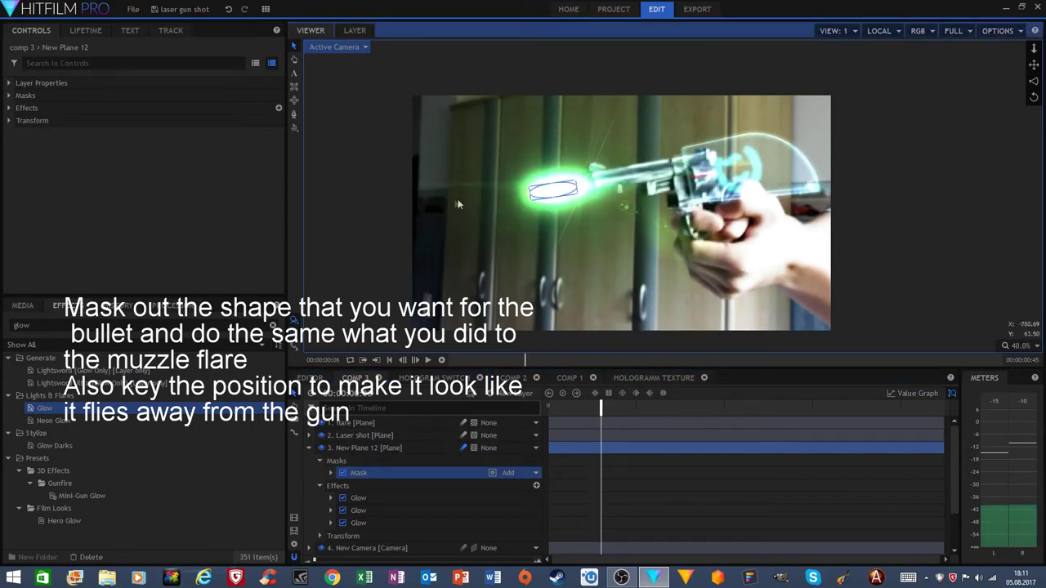
{"action": "key", "text": "period"}
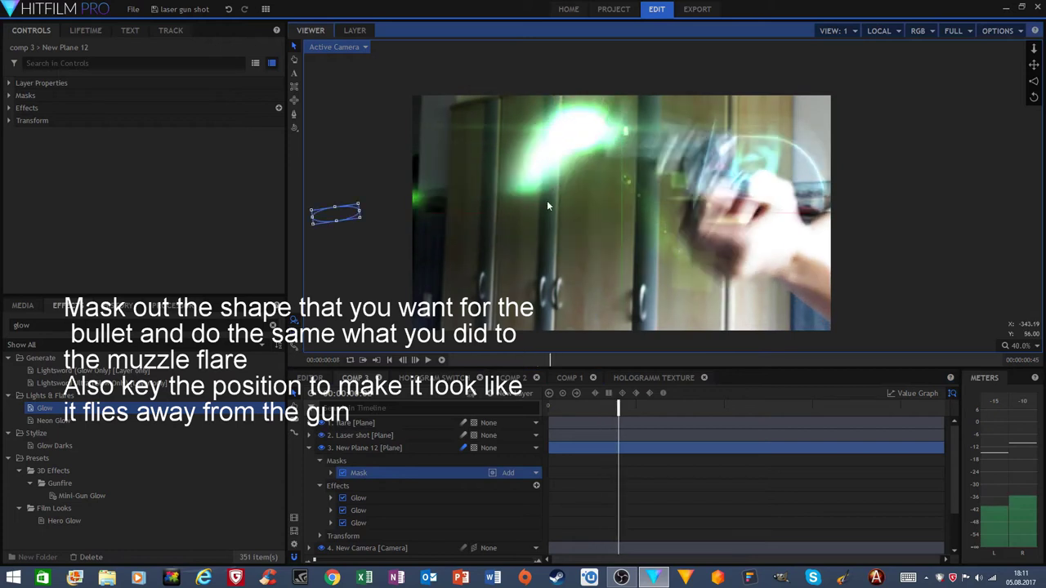
{"action": "key", "text": "period"}
{"action": "key", "text": "comma"}
{"action": "key", "text": "comma"}
{"action": "key", "text": "comma"}
{"action": "key", "text": "comma"}
{"action": "key", "text": "comma"}
{"action": "key", "text": "comma"}
{"action": "key", "text": "period"}
{"action": "key", "text": "period"}
{"action": "key", "text": "period"}
{"action": "key", "text": "period"}
{"action": "key", "text": "period"}
{"action": "key", "text": "period"}
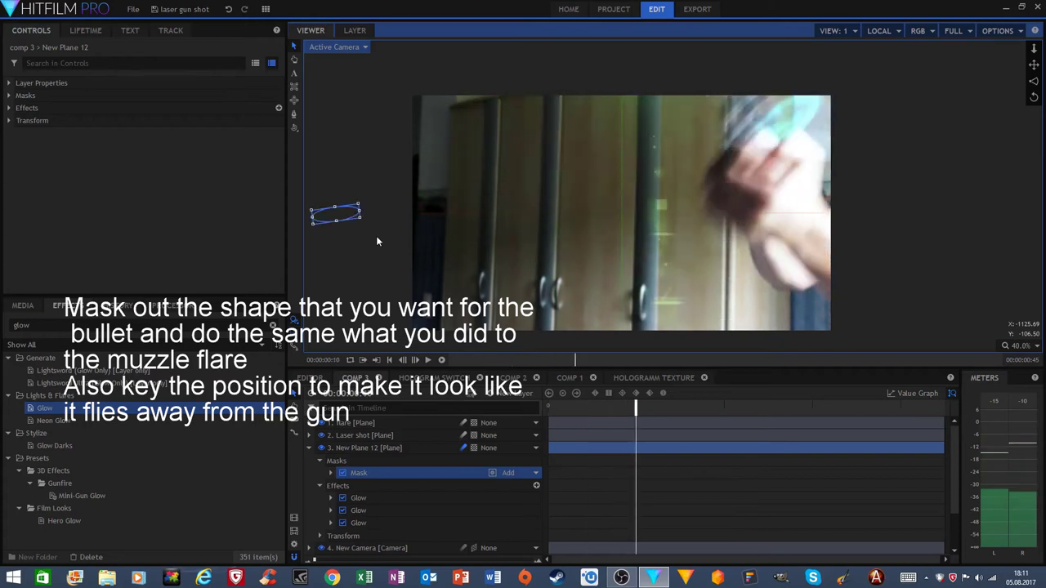
{"action": "key", "text": "Left"}
{"action": "key", "text": "Left"}
{"action": "key", "text": "Left"}
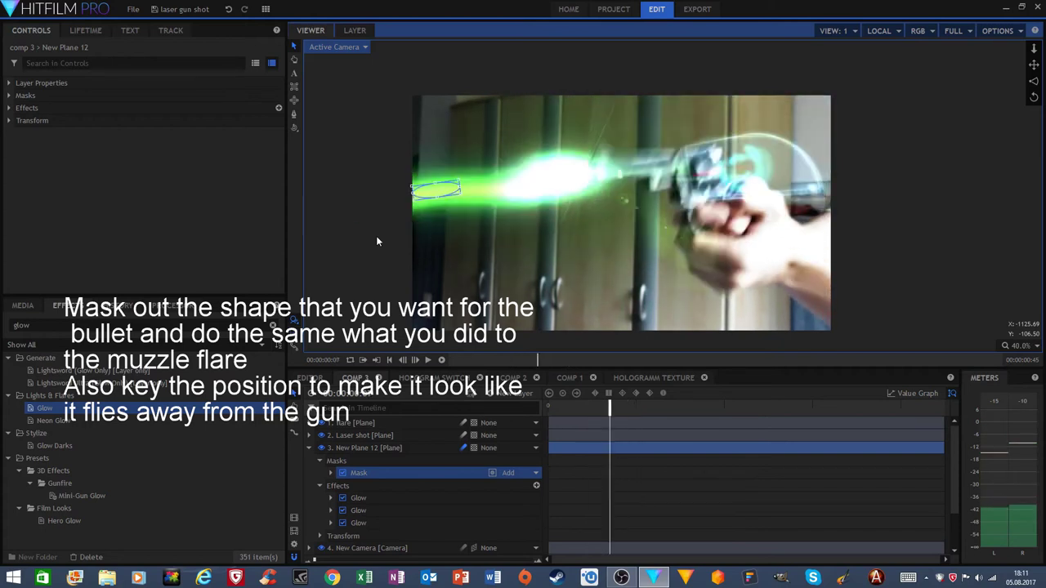
{"action": "left_click", "coordinate": [150, 203]}
{"action": "key", "text": "period"}
{"action": "key", "text": "period"}
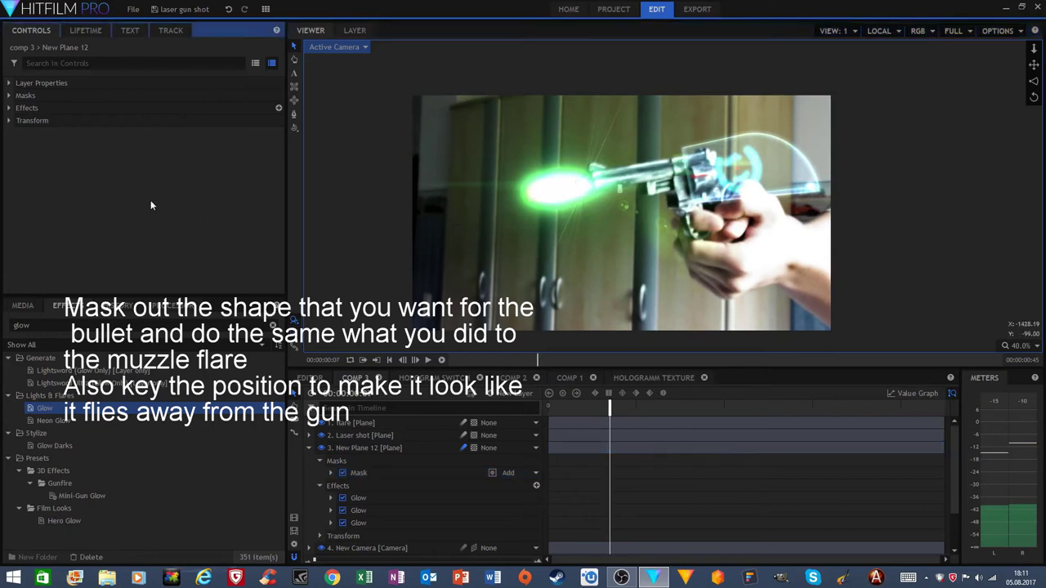
{"action": "key", "text": "period"}
{"action": "key", "text": "period"}
{"action": "key", "text": "period"}
{"action": "key", "text": "period"}
{"action": "key", "text": "period"}
{"action": "key", "text": "period"}
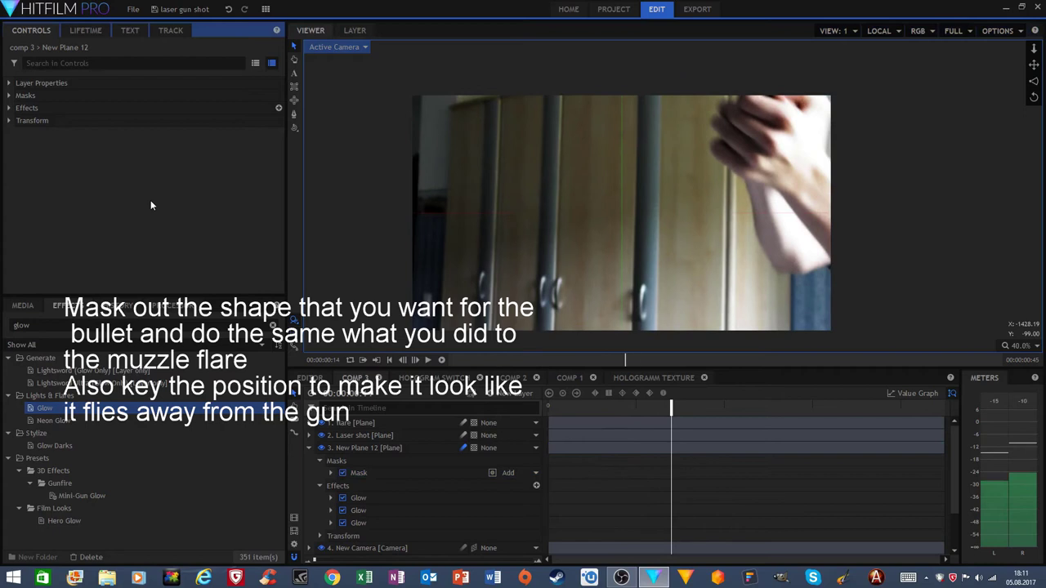
{"action": "key", "text": "Right"}
{"action": "key", "text": "Right"}
{"action": "key", "text": "Right"}
{"action": "key", "text": "Right"}
Step: Return to frame 0 and add the Gun Smoke ( Green Screen ).mp4 clip to comp 3 below the bullet plane
{"action": "left_click_drag", "start_coordinate": [572, 407], "coordinate": [531, 407]}
{"action": "left_click", "coordinate": [23, 306]}
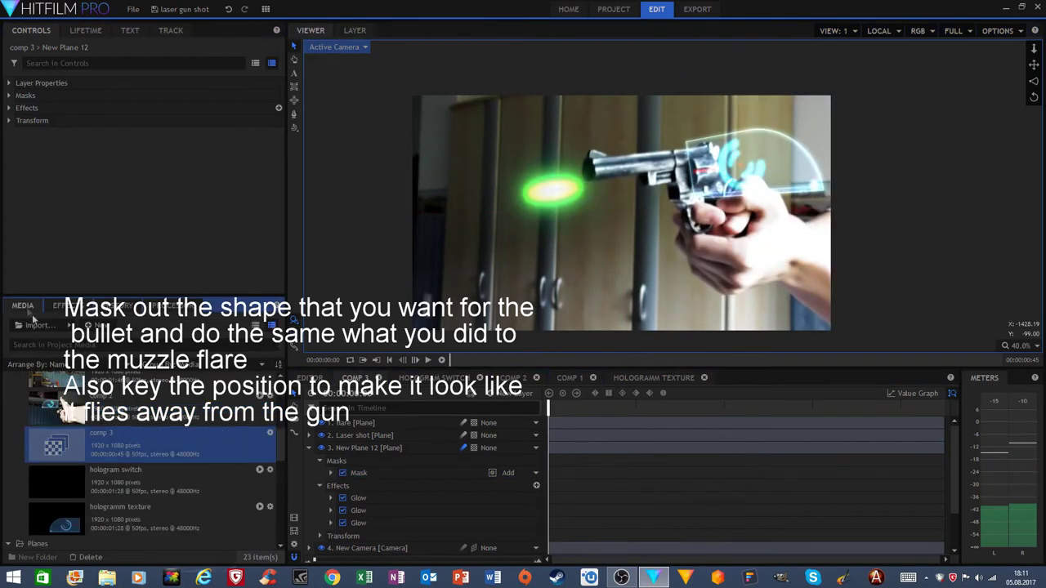
{"action": "scroll", "coordinate": [131, 458], "scroll_direction": "down", "scroll_amount": 3}
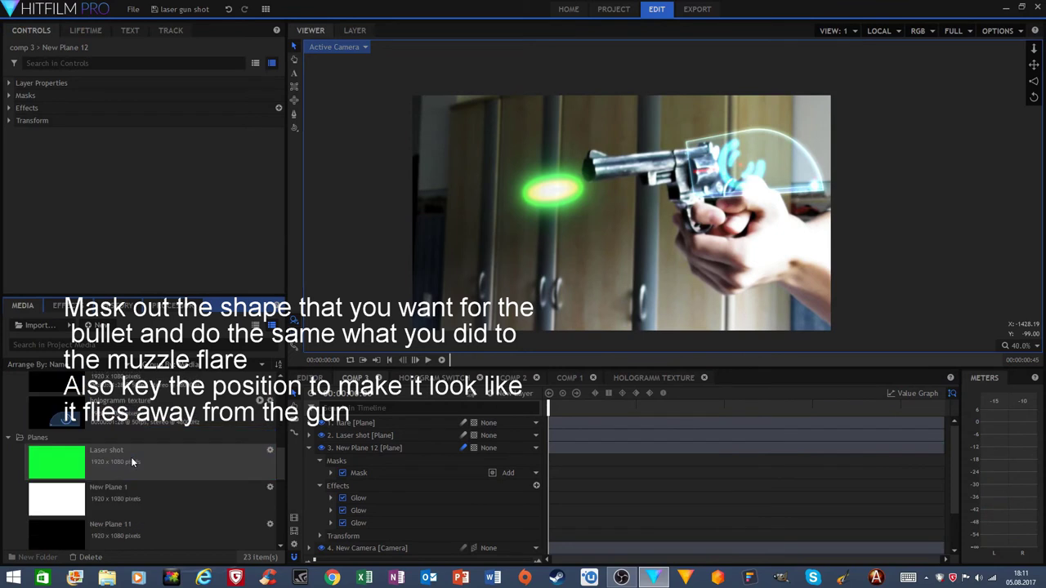
{"action": "left_click", "coordinate": [7, 441]}
{"action": "scroll", "coordinate": [29, 451], "scroll_direction": "down", "scroll_amount": 5}
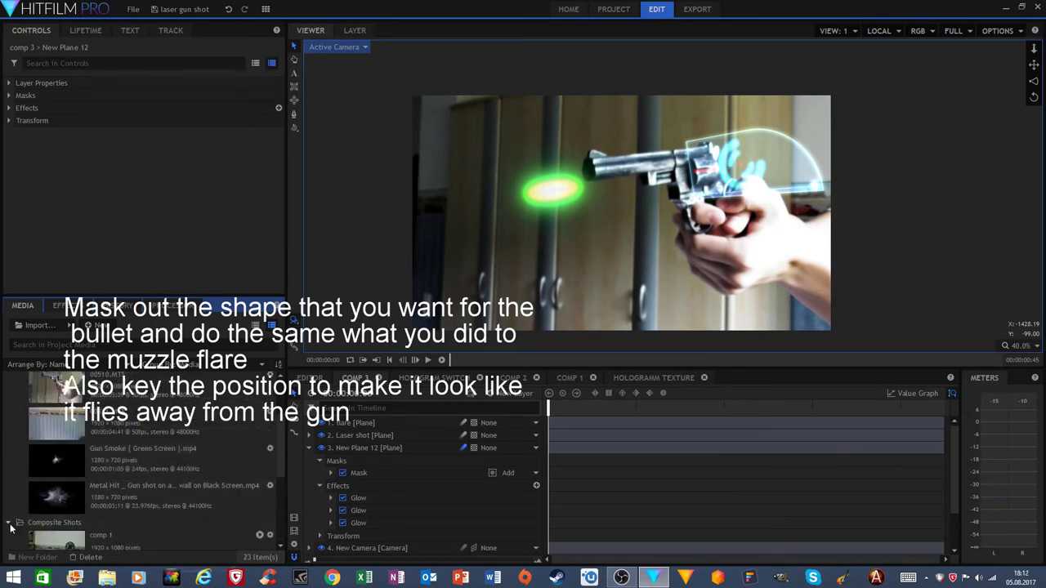
{"action": "left_click_drag", "start_coordinate": [131, 464], "coordinate": [369, 493]}
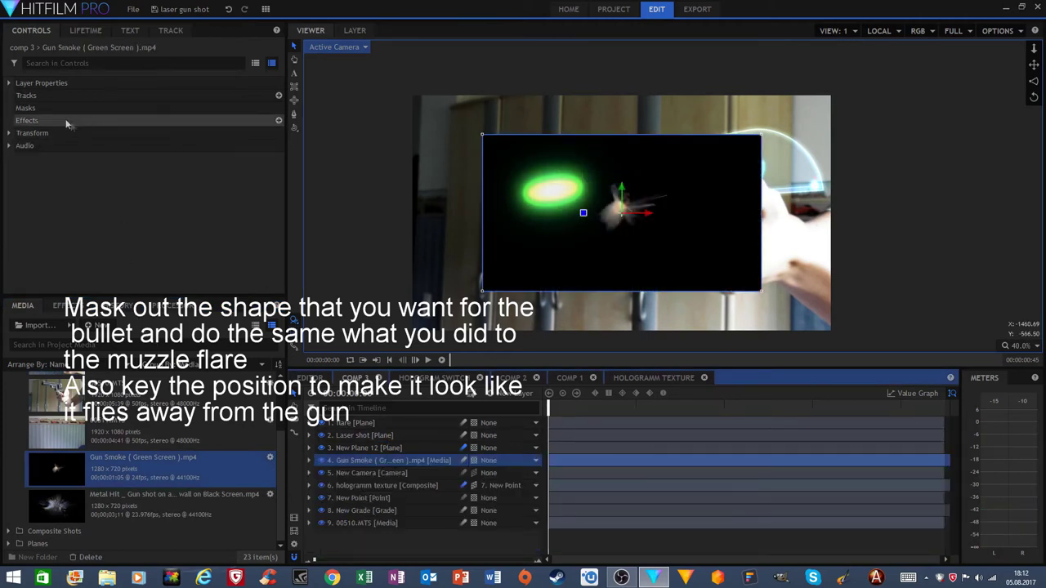
Step: Set the gun smoke layer's blend to Add and move the smoke onto the gun's muzzle
{"action": "left_click", "coordinate": [36, 82]}
{"action": "left_click", "coordinate": [159, 158]}
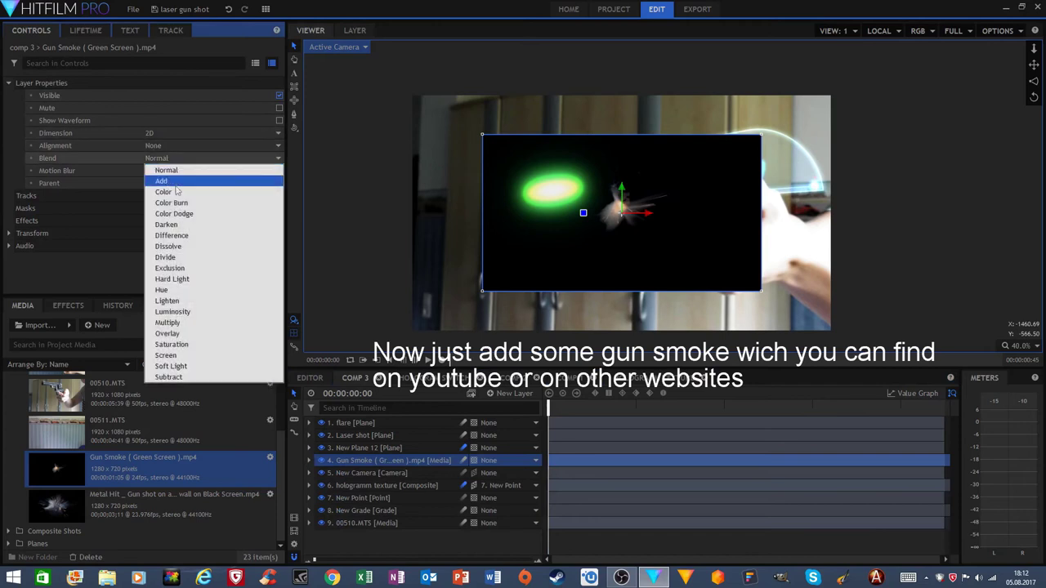
{"action": "left_click", "coordinate": [175, 183]}
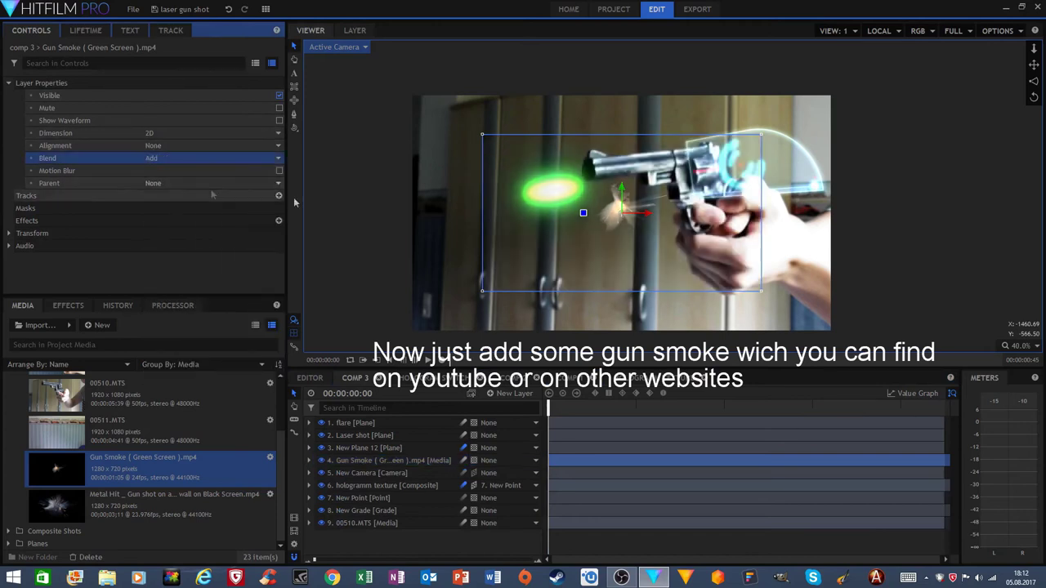
{"action": "left_click_drag", "start_coordinate": [612, 216], "coordinate": [587, 185]}
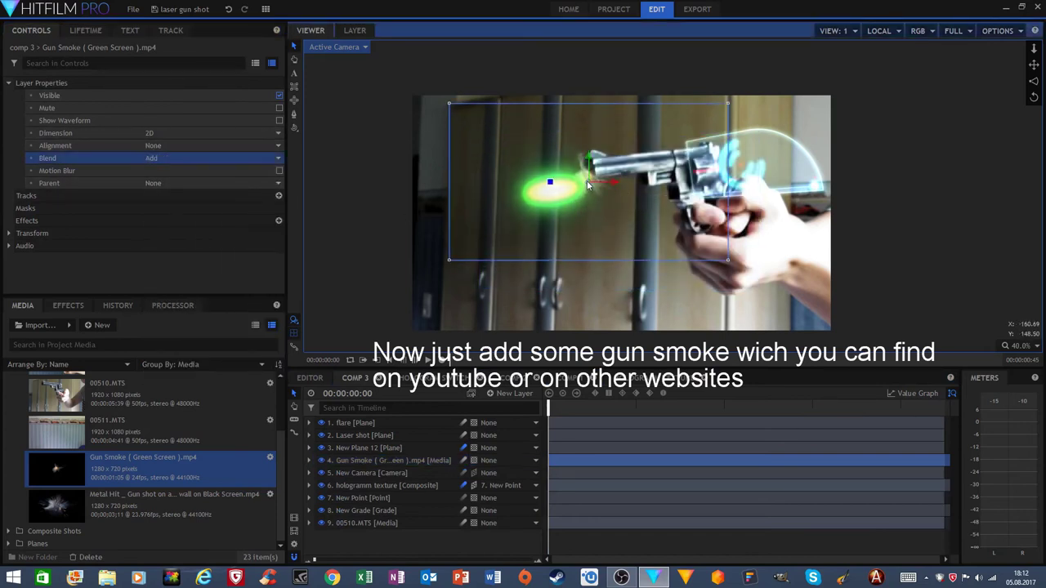
Step: Keyframe the bullet plane's opacity at 0% until the frame before the bullet flies off, and 93% from the next frame
{"action": "key", "text": "space"}
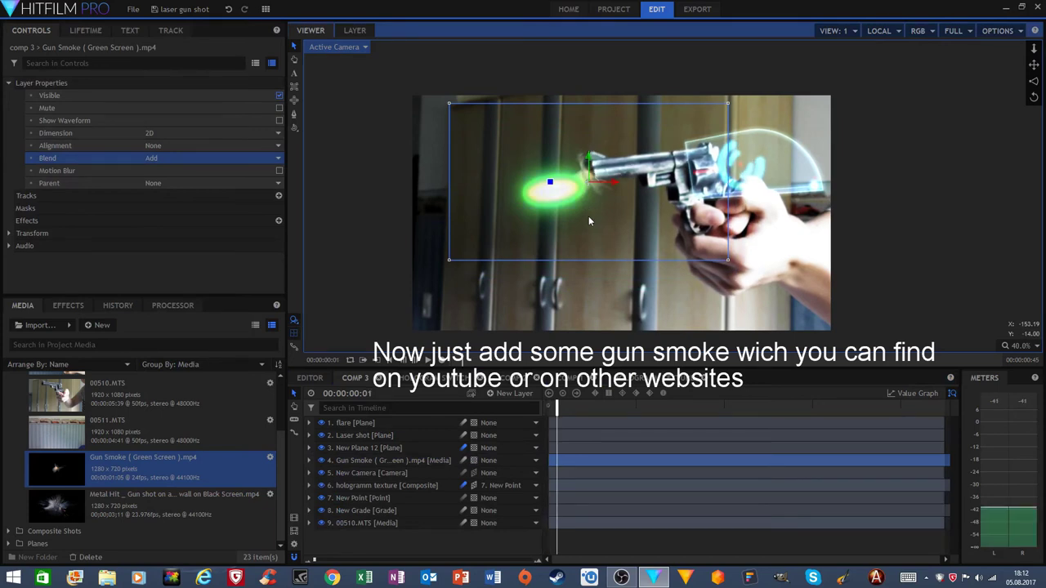
{"action": "left_click", "coordinate": [373, 448]}
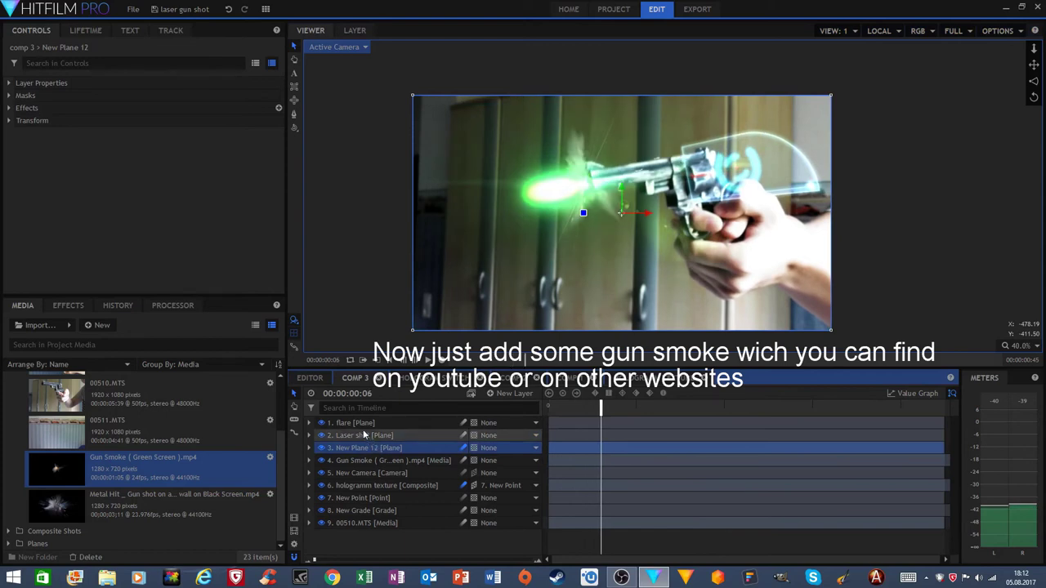
{"action": "left_click", "coordinate": [18, 123]}
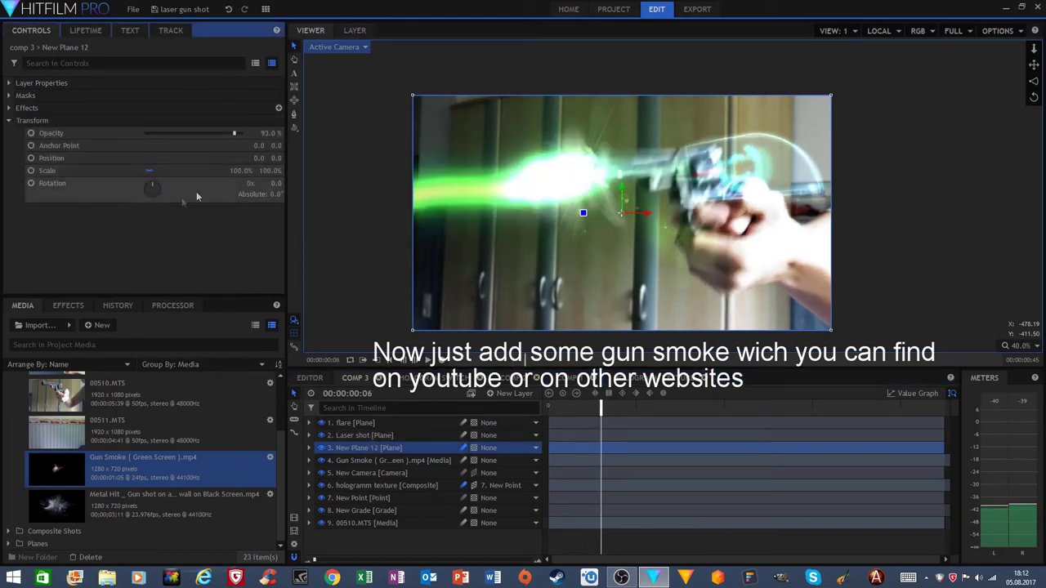
{"action": "key", "text": "Right"}
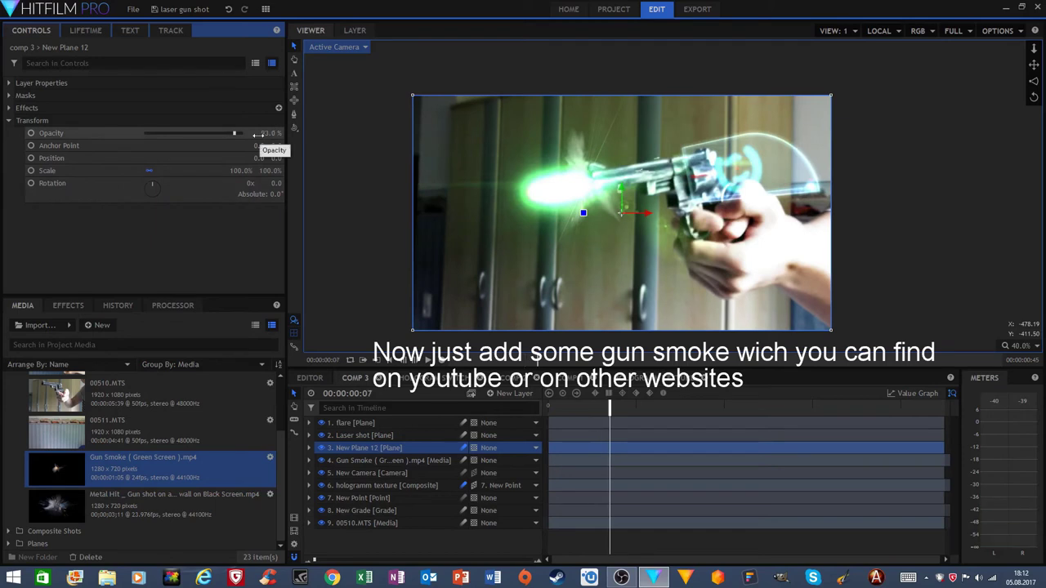
{"action": "left_click", "coordinate": [31, 133]}
{"action": "left_click_drag", "start_coordinate": [270, 134], "coordinate": [188, 134]}
{"action": "left_click", "coordinate": [213, 264]}
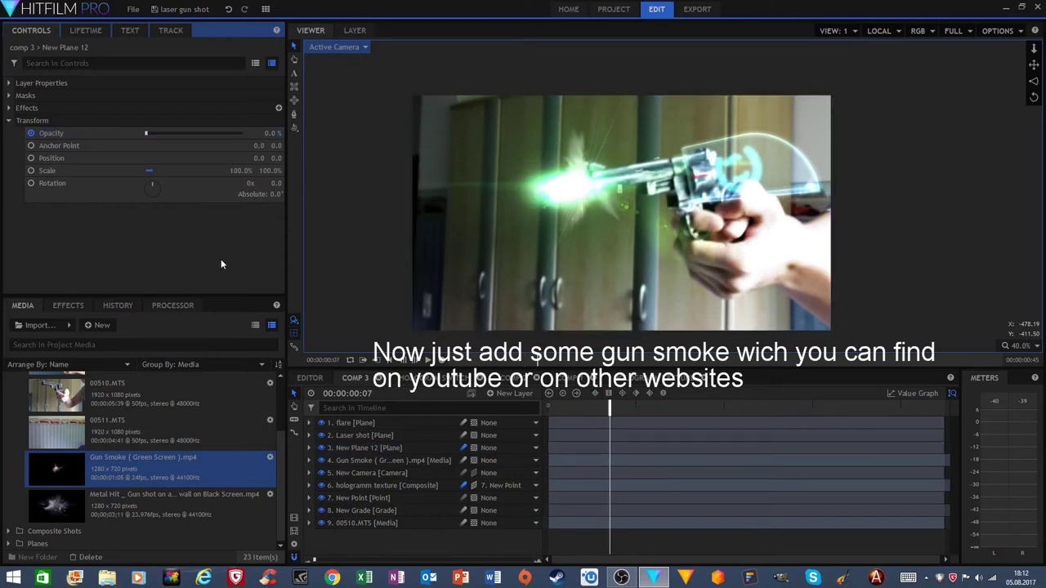
{"action": "key", "text": "space"}
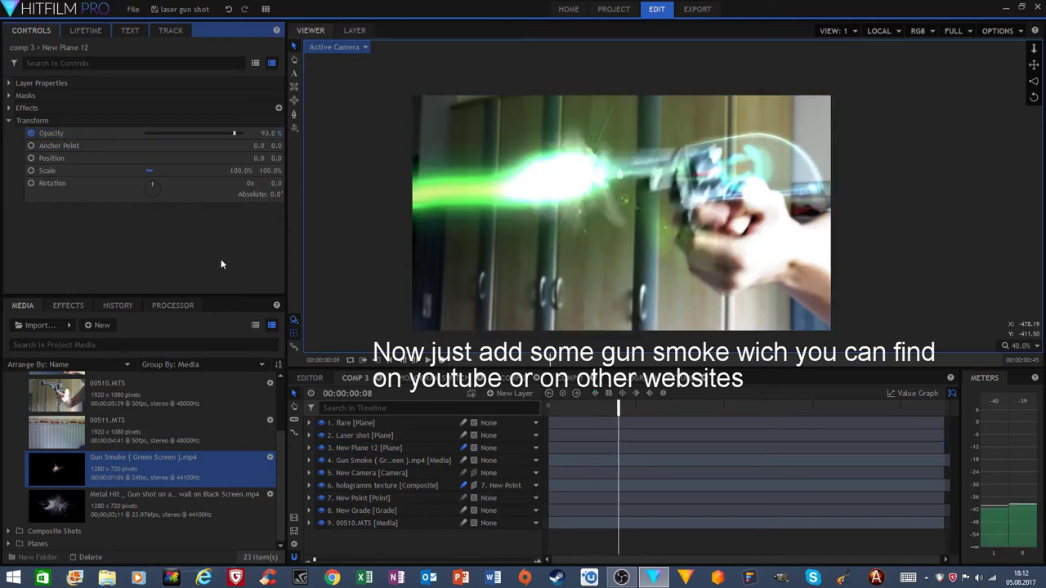
{"action": "left_click", "coordinate": [8, 121]}
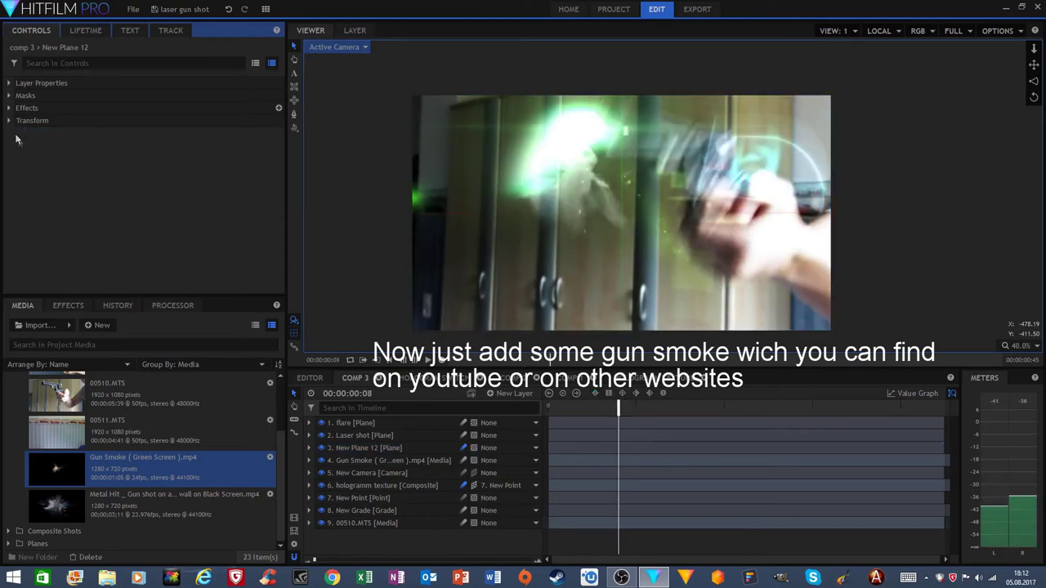
Step: Shift the gun smoke layer on the timeline so it starts at frame 5, when the muzzle flare fires
{"action": "left_click", "coordinate": [380, 462]}
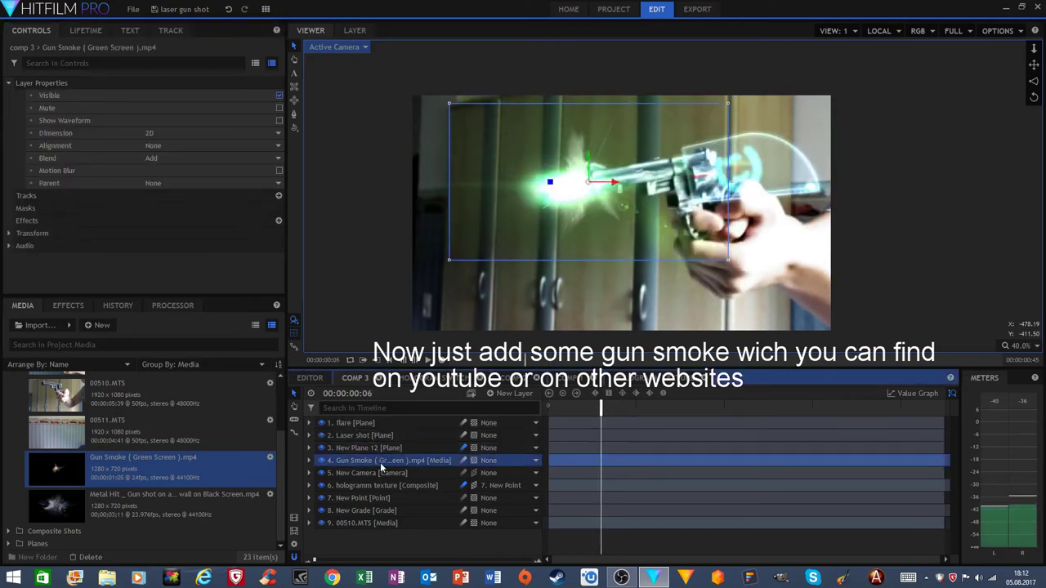
{"action": "key", "text": "comma"}
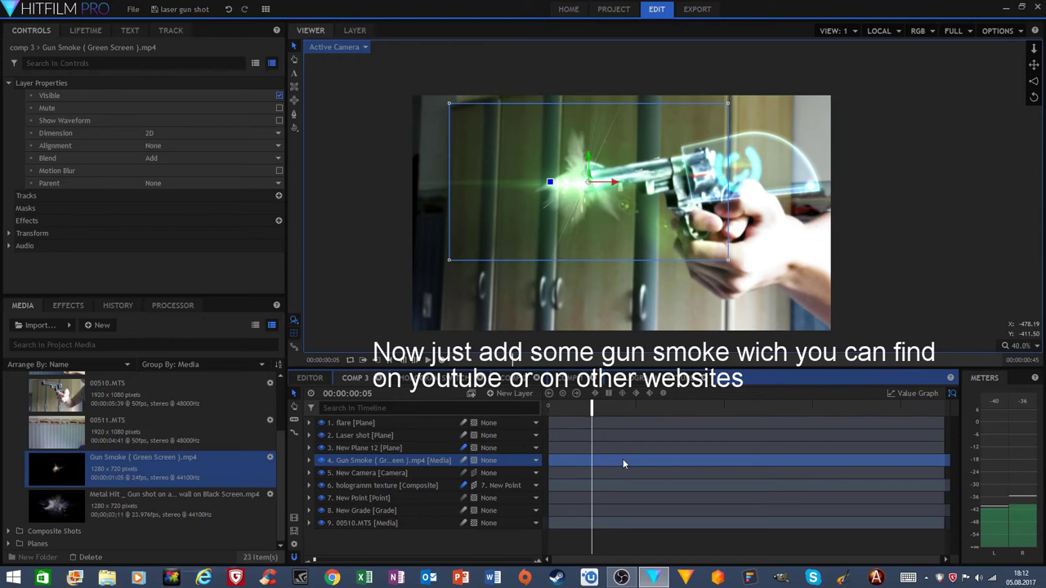
{"action": "left_click_drag", "start_coordinate": [623, 463], "coordinate": [649, 465]}
{"action": "key", "text": "Left"}
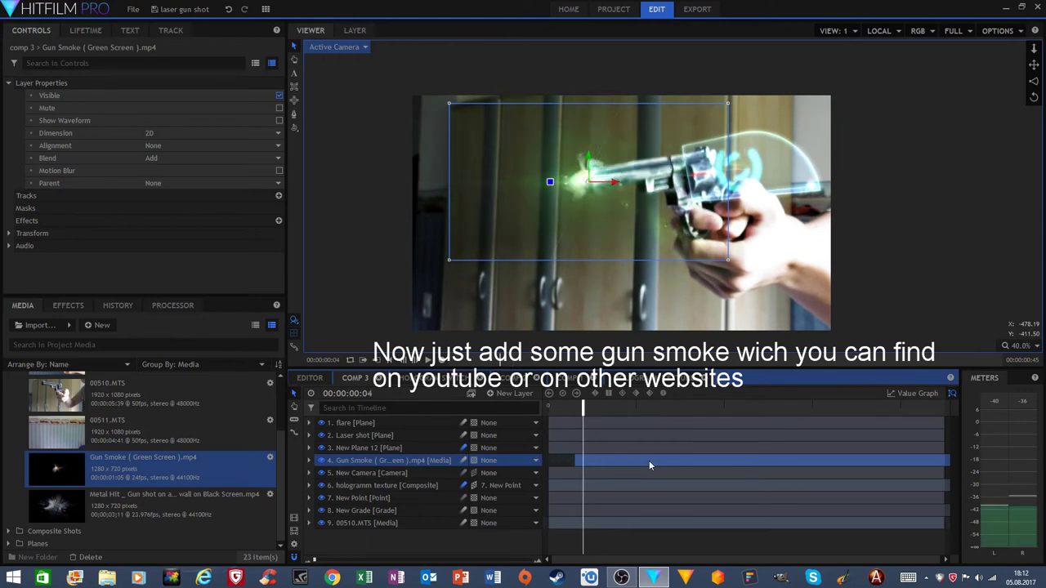
{"action": "key", "text": "Left"}
{"action": "key", "text": "Right"}
{"action": "key", "text": "Right"}
{"action": "key", "text": "Left"}
{"action": "key", "text": "Right"}
{"action": "left_click_drag", "start_coordinate": [644, 458], "coordinate": [660, 458]}
Step: Step, scrub and play through the shot to check the timing of the gun smoke
{"action": "key", "text": "Right"}
{"action": "key", "text": "Right"}
{"action": "key", "text": "Right"}
{"action": "key", "text": "Right"}
{"action": "key", "text": "Right"}
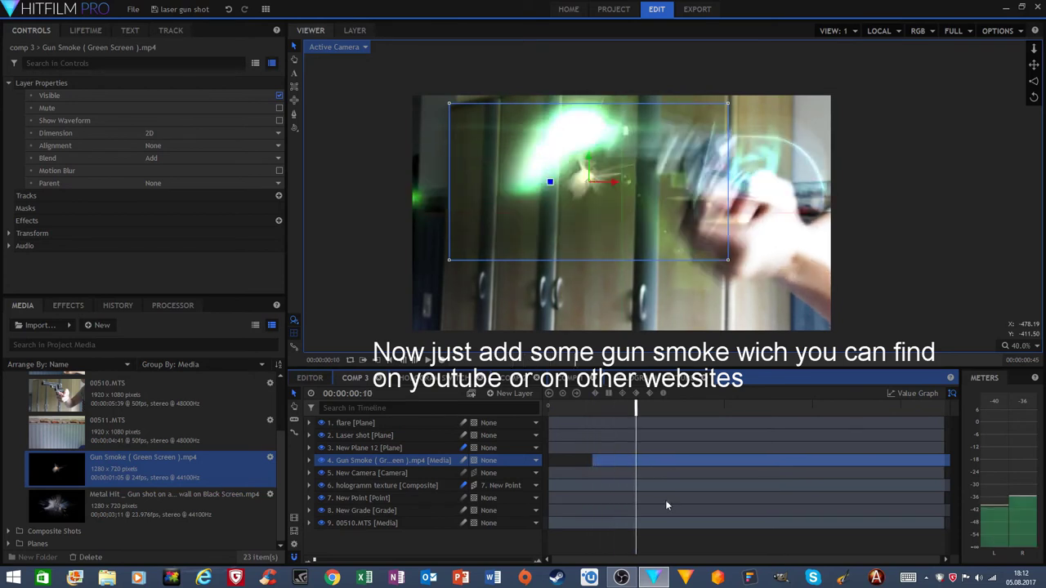
{"action": "key", "text": "space"}
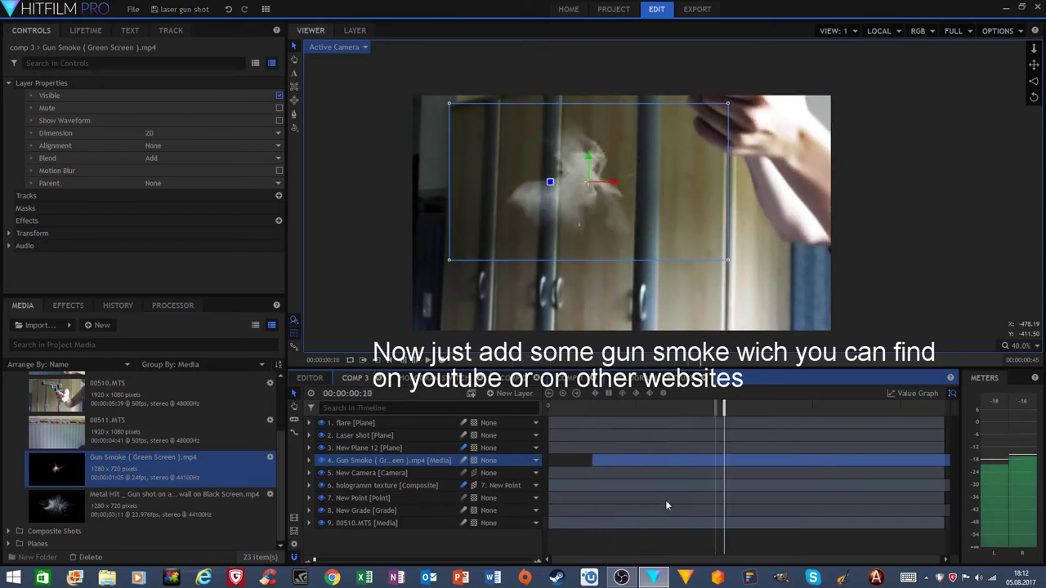
{"action": "left_click_drag", "start_coordinate": [744, 407], "coordinate": [937, 411]}
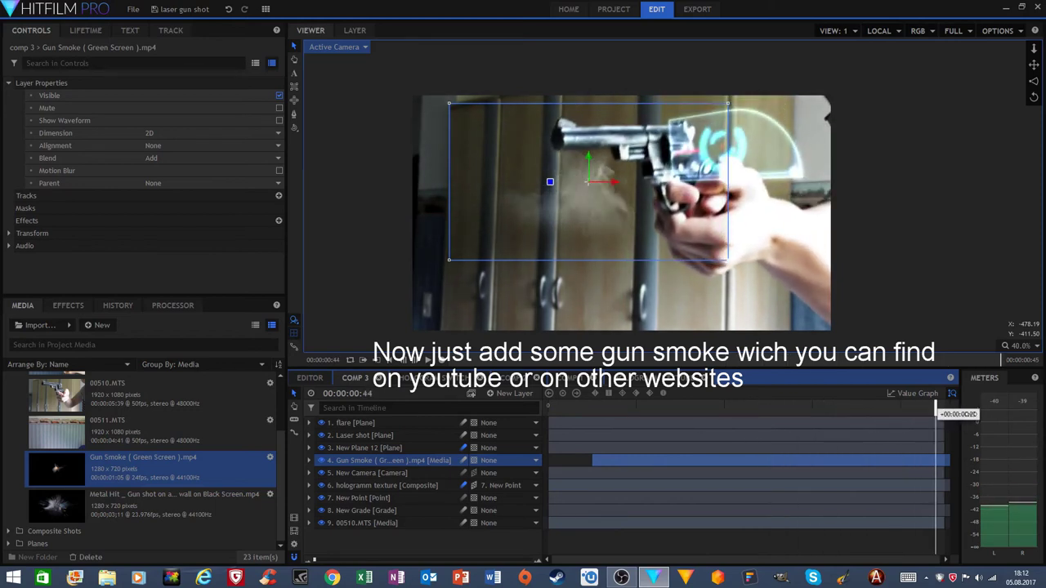
{"action": "left_click", "coordinate": [593, 410]}
{"action": "key", "text": "space"}
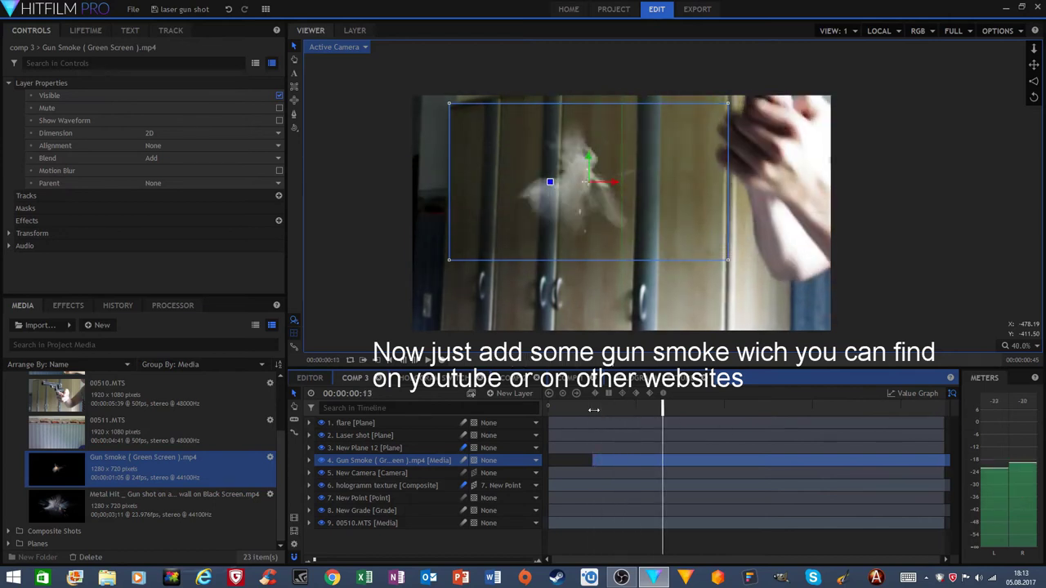
{"action": "key", "text": "space"}
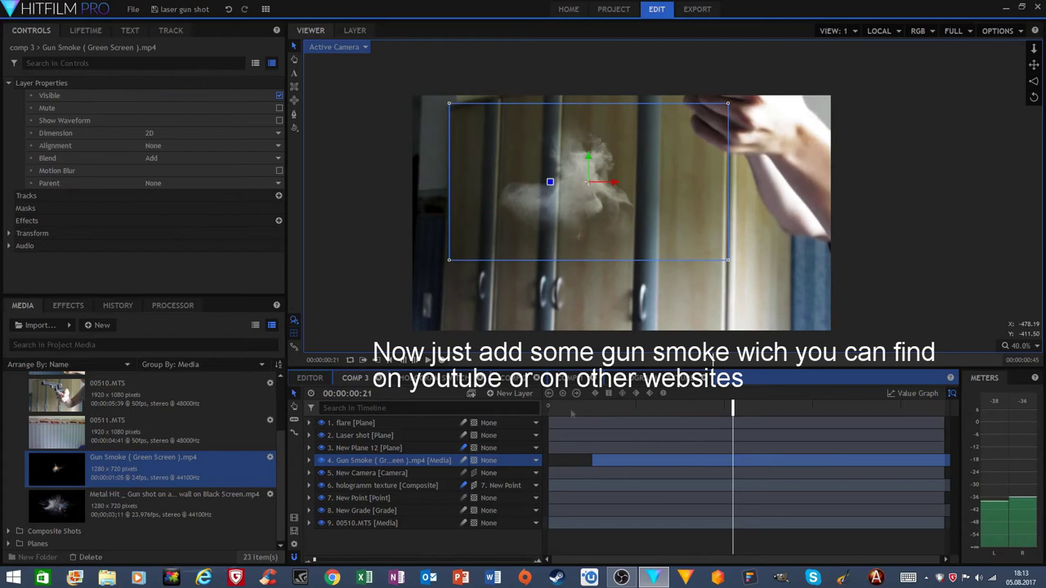
Step: Step back from frame 21 to frame 9 to compare the smoke's position with the recoiling gun
{"action": "left_click", "coordinate": [7, 85]}
{"action": "key", "text": "Left"}
{"action": "key", "text": "Left"}
{"action": "key", "text": "Left"}
{"action": "key", "text": "Left"}
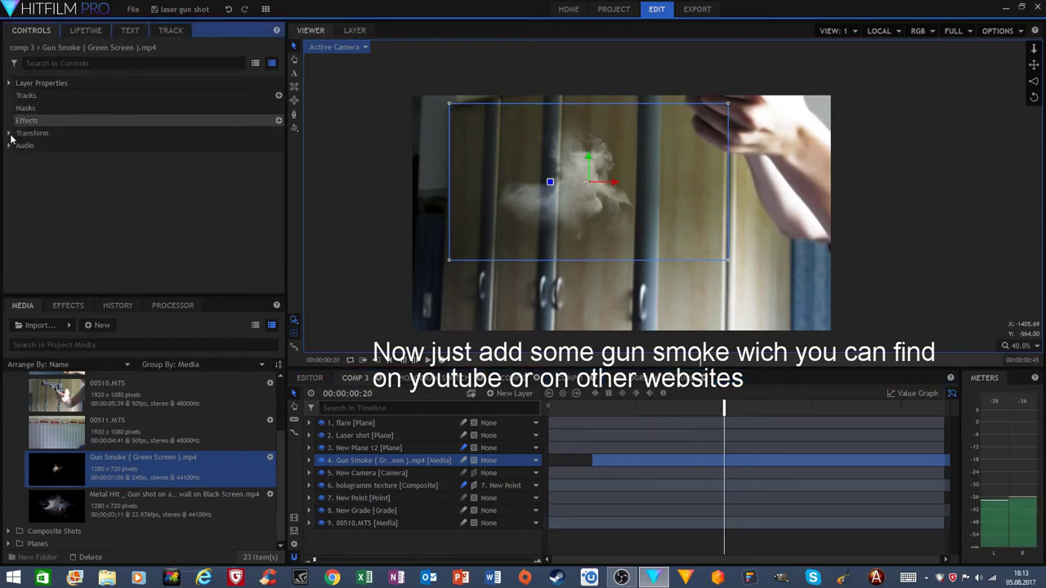
{"action": "key", "text": "Left"}
{"action": "key", "text": "Left"}
{"action": "key", "text": "Left"}
{"action": "key", "text": "Left"}
{"action": "key", "text": "Left"}
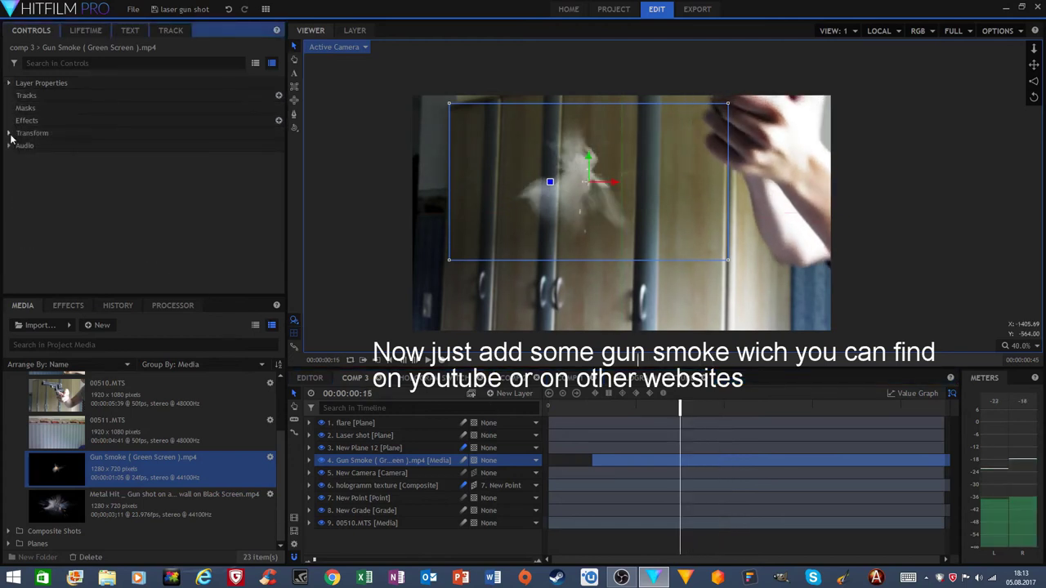
{"action": "key", "text": "Left"}
{"action": "key", "text": "Left"}
{"action": "key", "text": "Left"}
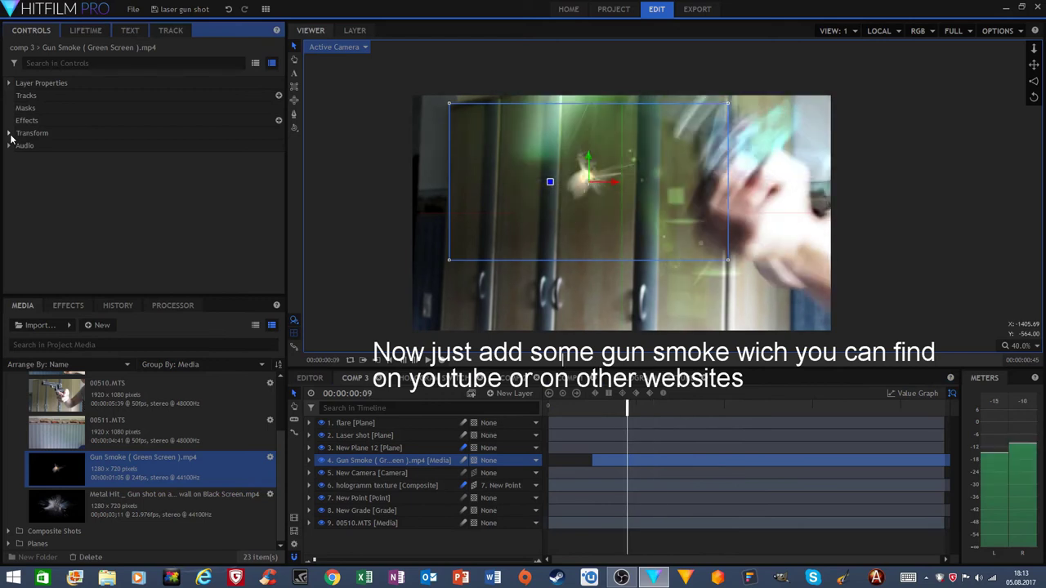
Step: Try to keyframe the smoke's position from frame 7, moving it up to follow the gun's recoil
{"action": "left_click", "coordinate": [9, 134]}
{"action": "key", "text": "Left"}
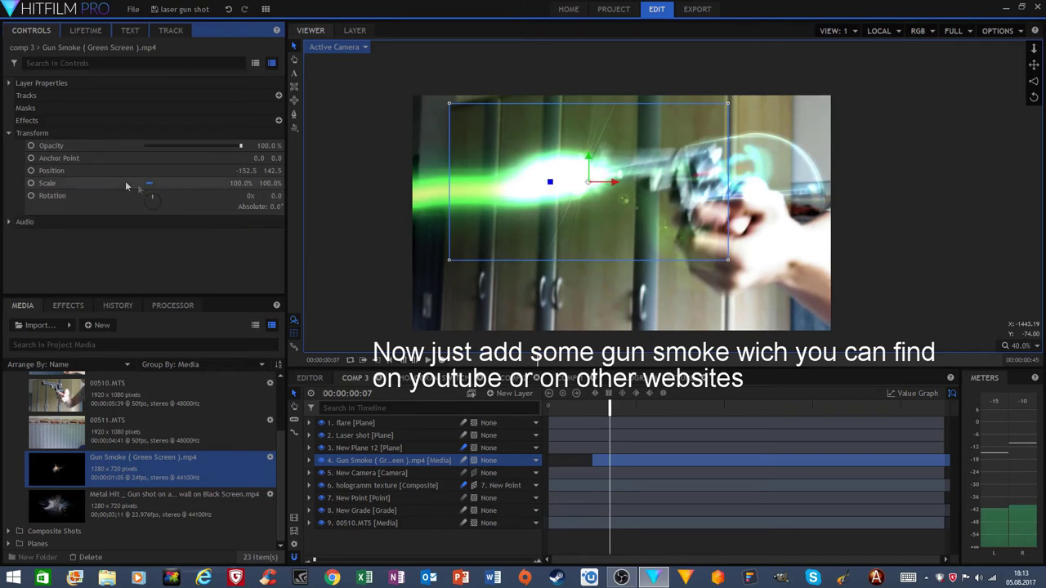
{"action": "left_click", "coordinate": [49, 169]}
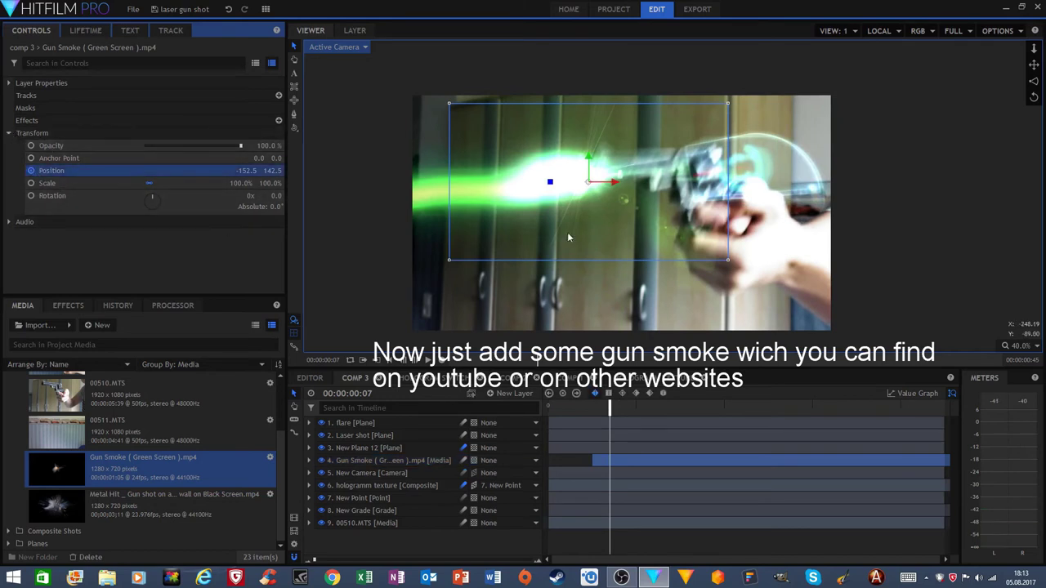
{"action": "key", "text": "Right"}
{"action": "left_click_drag", "start_coordinate": [587, 184], "coordinate": [608, 102]}
{"action": "key", "text": "Right"}
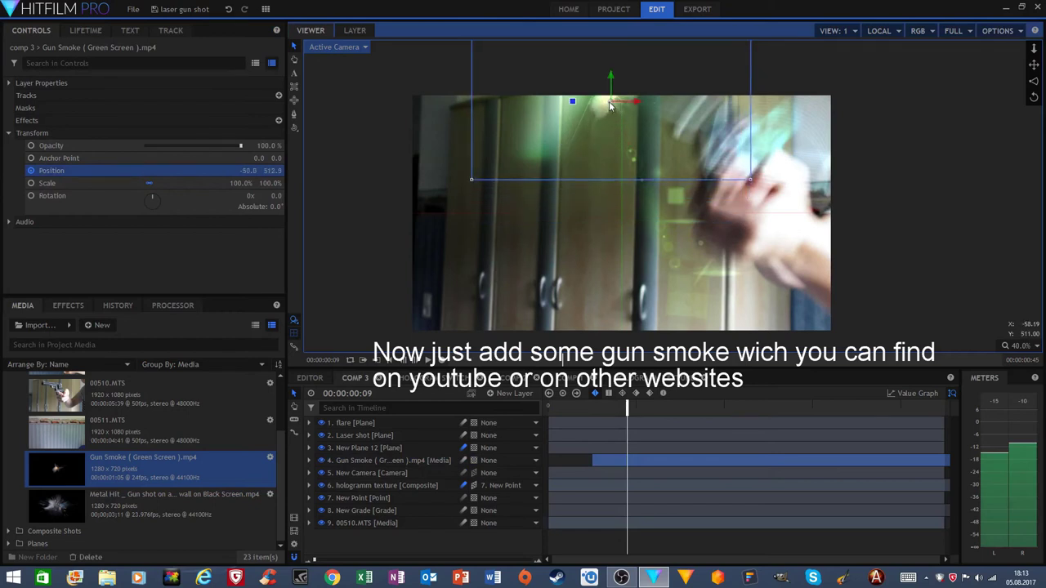
{"action": "key", "text": "Right"}
{"action": "key", "text": "Right"}
{"action": "key", "text": "Right"}
{"action": "key", "text": "Right"}
{"action": "key", "text": "Right"}
{"action": "key", "text": "Right"}
{"action": "key", "text": "Right"}
{"action": "key", "text": "Right"}
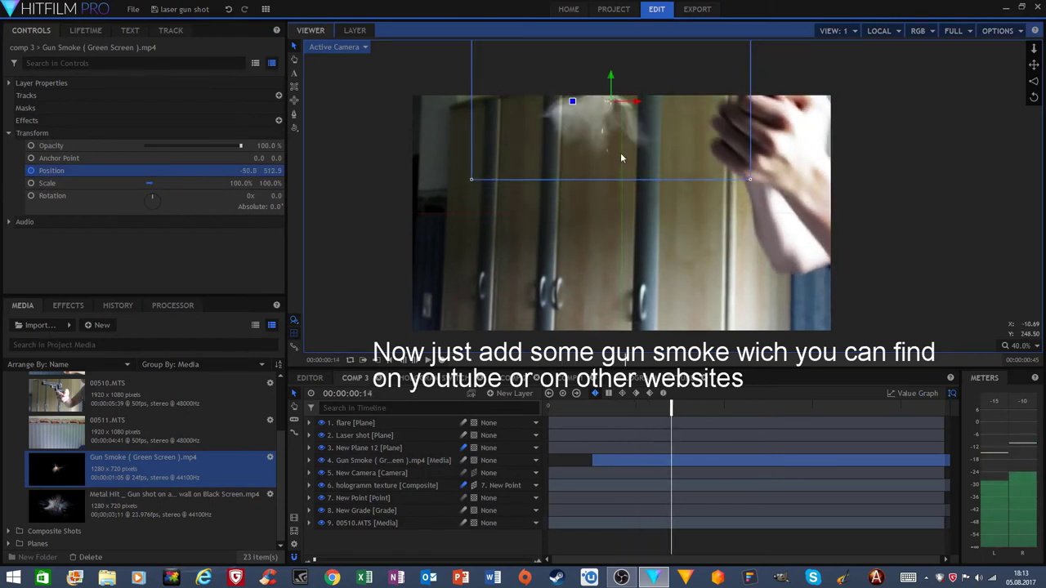
{"action": "left_click_drag", "start_coordinate": [611, 106], "coordinate": [604, 128]}
Step: Step through and play the frames to check how the keyframed smoke moves with the gun
{"action": "key", "text": "Right"}
{"action": "key", "text": "Right"}
{"action": "key", "text": "Right"}
{"action": "key", "text": "Right"}
{"action": "key", "text": "Right"}
{"action": "key", "text": "Right"}
{"action": "key", "text": "Left"}
{"action": "key", "text": "Left"}
{"action": "key", "text": "Left"}
{"action": "key", "text": "Left"}
{"action": "key", "text": "Left"}
{"action": "key", "text": "Left"}
{"action": "key", "text": "Left"}
{"action": "key", "text": "Left"}
{"action": "key", "text": "Left"}
{"action": "key", "text": "Left"}
{"action": "left_click", "coordinate": [217, 285]}
{"action": "key", "text": "Right"}
{"action": "key", "text": "Right"}
{"action": "key", "text": "Right"}
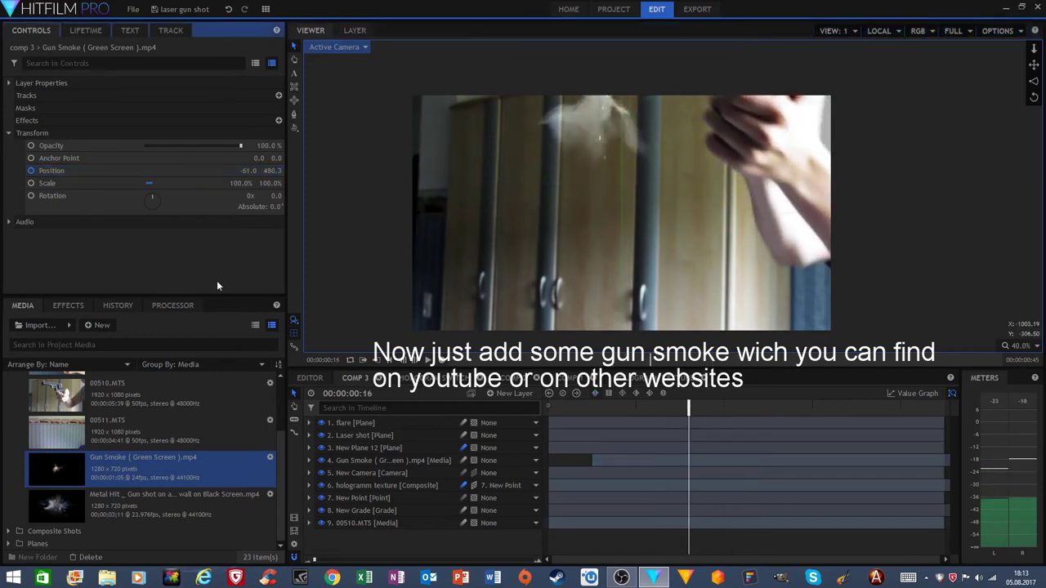
{"action": "key", "text": "space"}
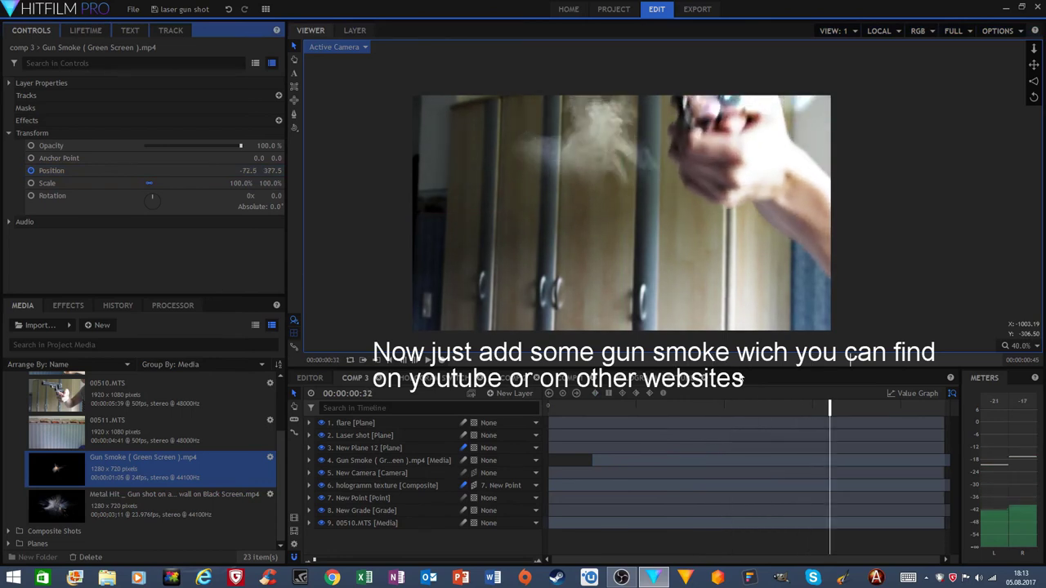
{"action": "left_click_drag", "start_coordinate": [678, 406], "coordinate": [608, 429]}
Step: Remove all position keyframes from the gun smoke layer, leaving its position at -152.5, 142.5
{"action": "key", "text": "comma"}
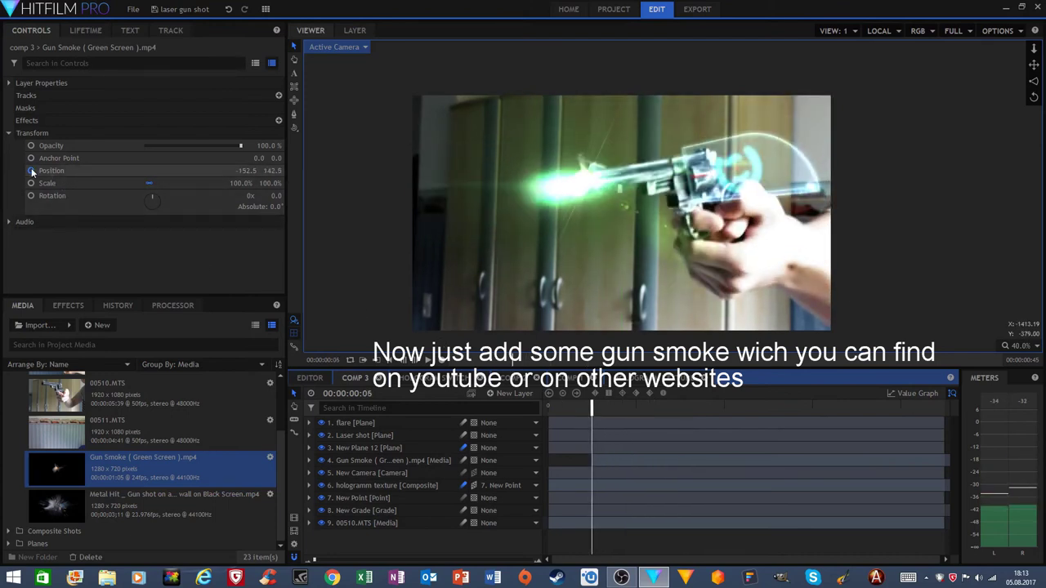
{"action": "left_click", "coordinate": [31, 171]}
{"action": "key", "text": "Left"}
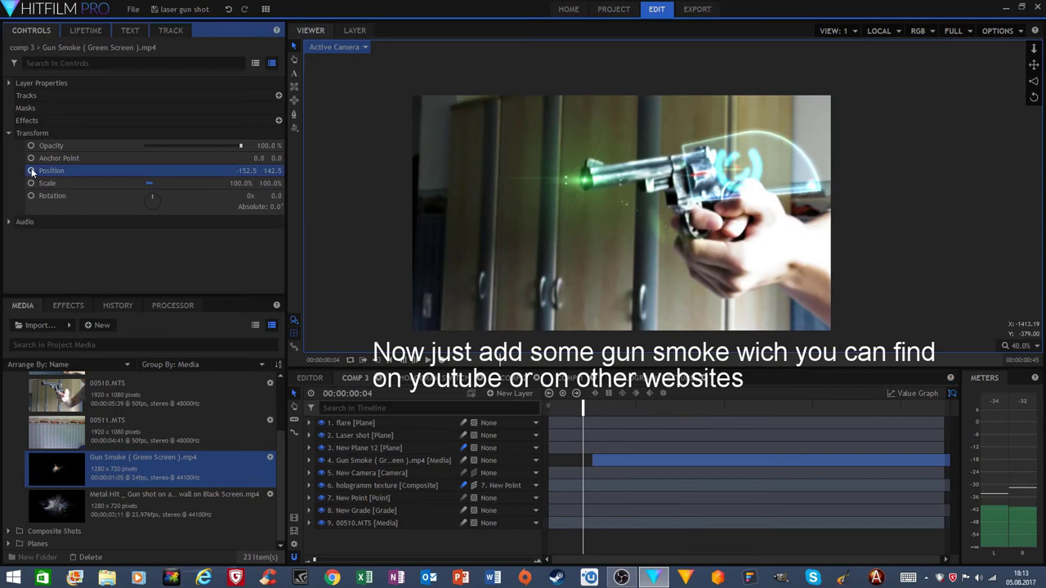
Step: Keyframe the gun smoke's position at -152.5, 142.5 near the shot's start, then raise it to -115.0, 277.5 a few frames on
{"action": "left_click", "coordinate": [33, 172]}
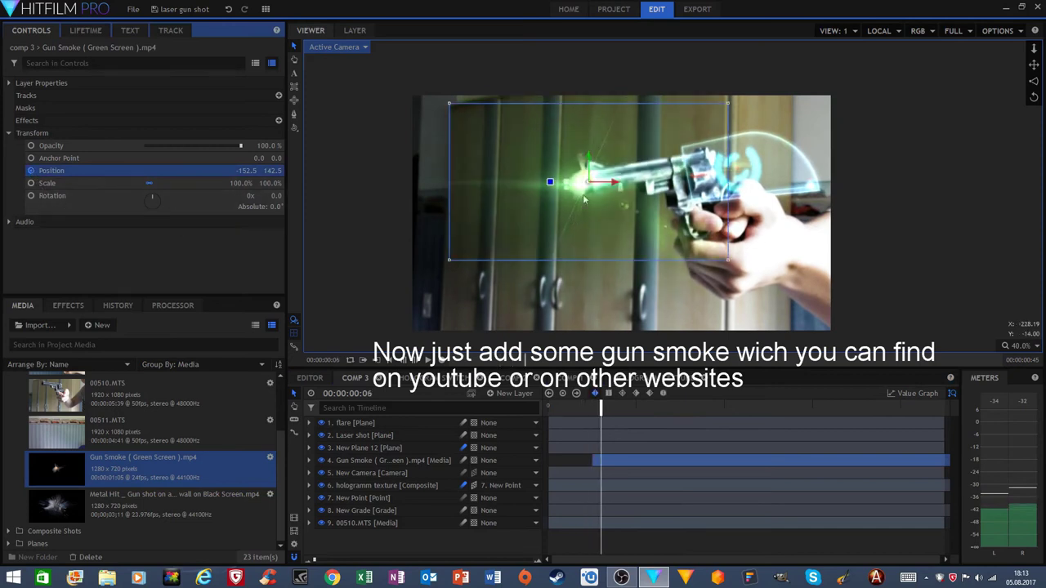
{"action": "left_click_drag", "start_coordinate": [594, 190], "coordinate": [595, 157]}
{"action": "key", "text": "."}
{"action": "key", "text": "."}
{"action": "key", "text": "."}
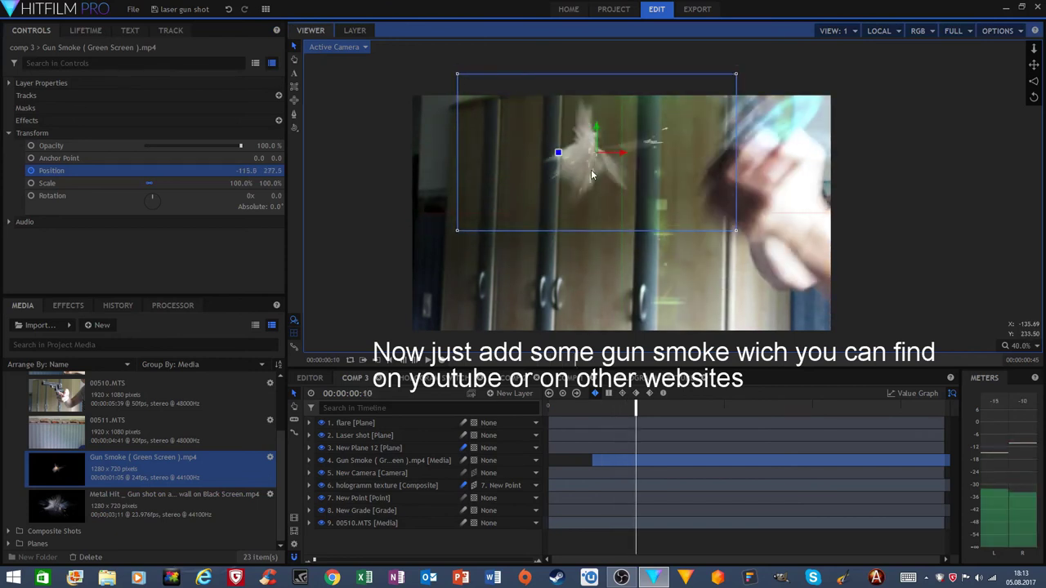
{"action": "key", "text": "Page_Up"}
{"action": "key", "text": "Page_Up"}
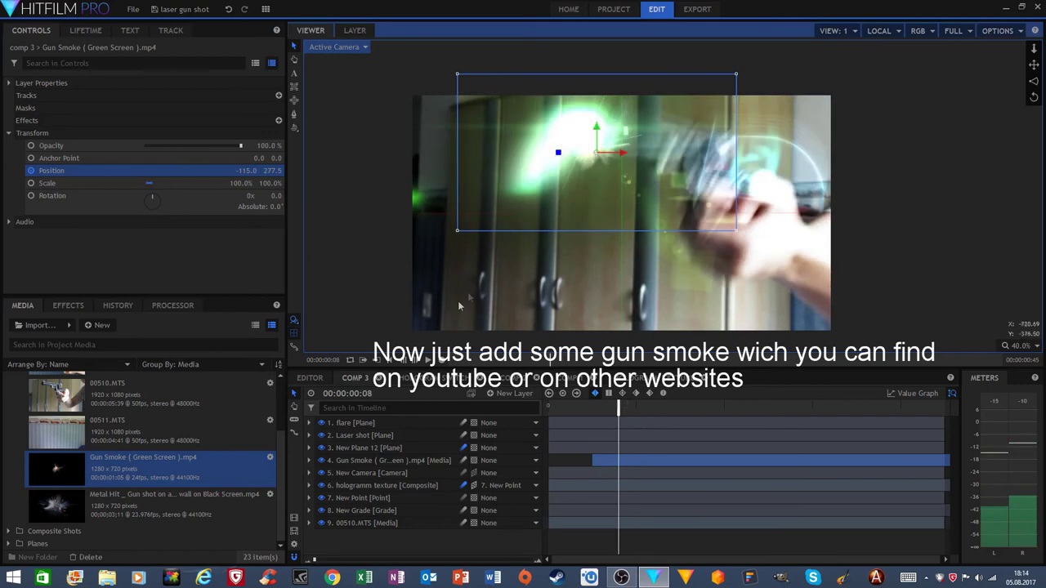
Step: Play and scrub through the shot to review the smoke's new upward movement
{"action": "mouse_move", "coordinate": [590, 458]}
{"action": "left_mouse_down"}
{"action": "mouse_move", "coordinate": [639, 460]}
{"action": "mouse_move", "coordinate": [608, 466]}
{"action": "left_mouse_up"}
{"action": "key", "text": "Left"}
{"action": "key", "text": "Left"}
{"action": "key", "text": "space"}
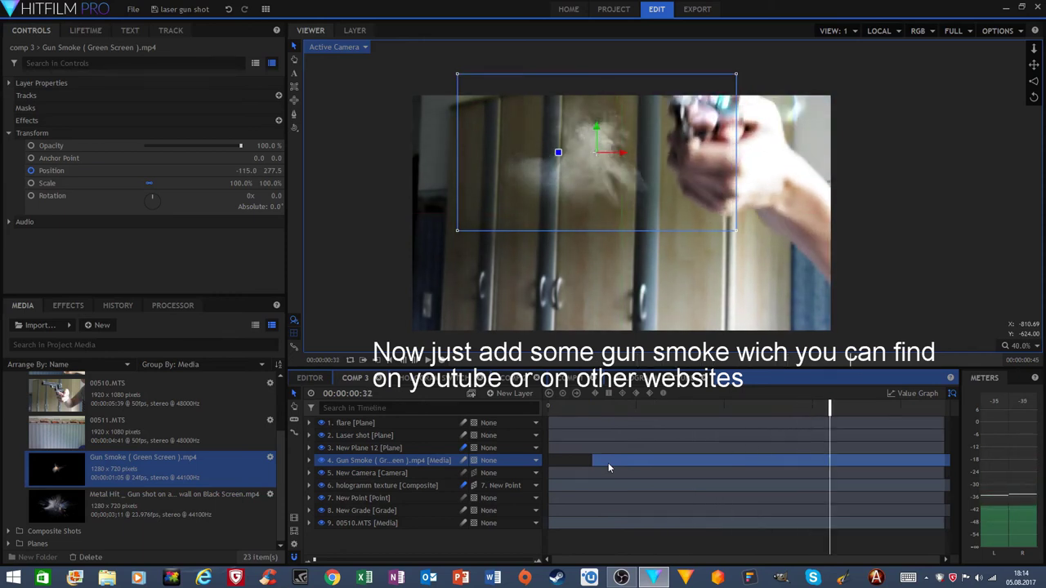
{"action": "left_click", "coordinate": [592, 408]}
{"action": "left_click_drag", "start_coordinate": [599, 413], "coordinate": [763, 404]}
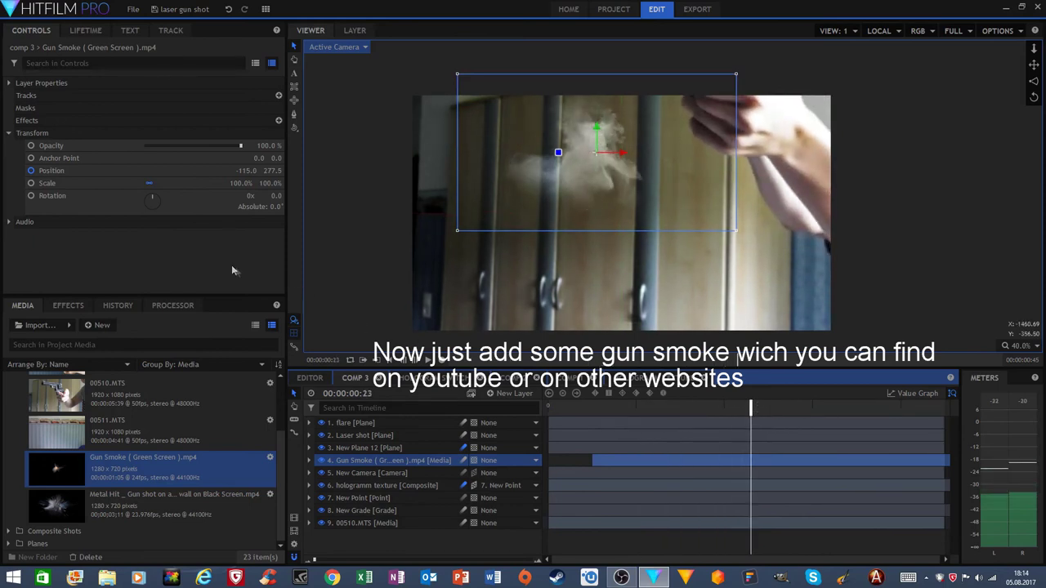
Step: Set the gun smoke layer's scale to 114%
{"action": "left_click_drag", "start_coordinate": [268, 186], "coordinate": [280, 187]}
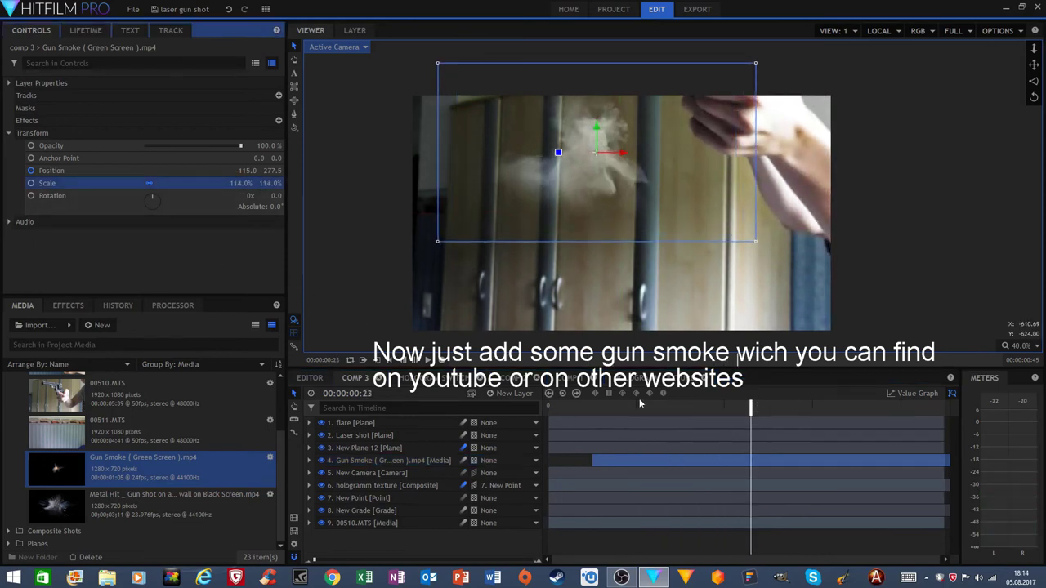
{"action": "left_click_drag", "start_coordinate": [595, 411], "coordinate": [609, 409]}
{"action": "left_click", "coordinate": [199, 271]}
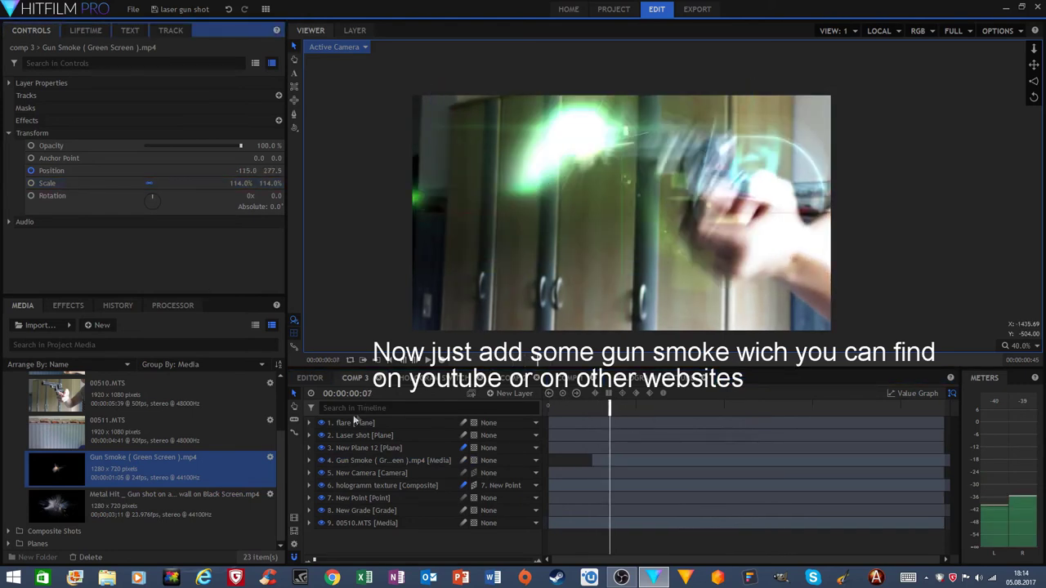
Step: Align the start of the gun smoke layer with frame 5 and play the shot with the enlarged smoke
{"action": "key", "text": "Left"}
{"action": "key", "text": "Left"}
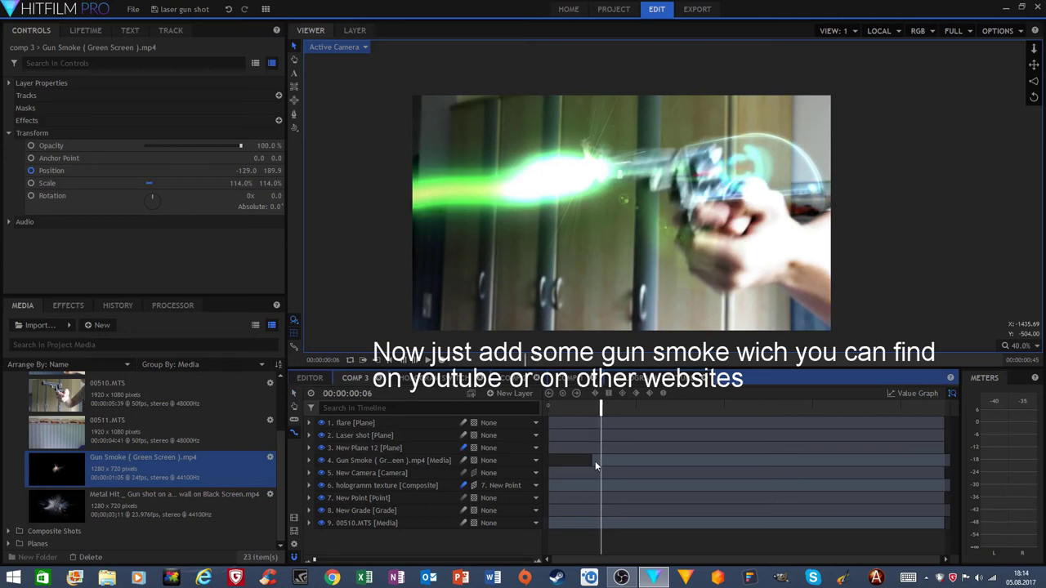
{"action": "mouse_move", "coordinate": [594, 460]}
{"action": "left_mouse_down"}
{"action": "mouse_move", "coordinate": [672, 460]}
{"action": "mouse_move", "coordinate": [605, 464]}
{"action": "left_mouse_up"}
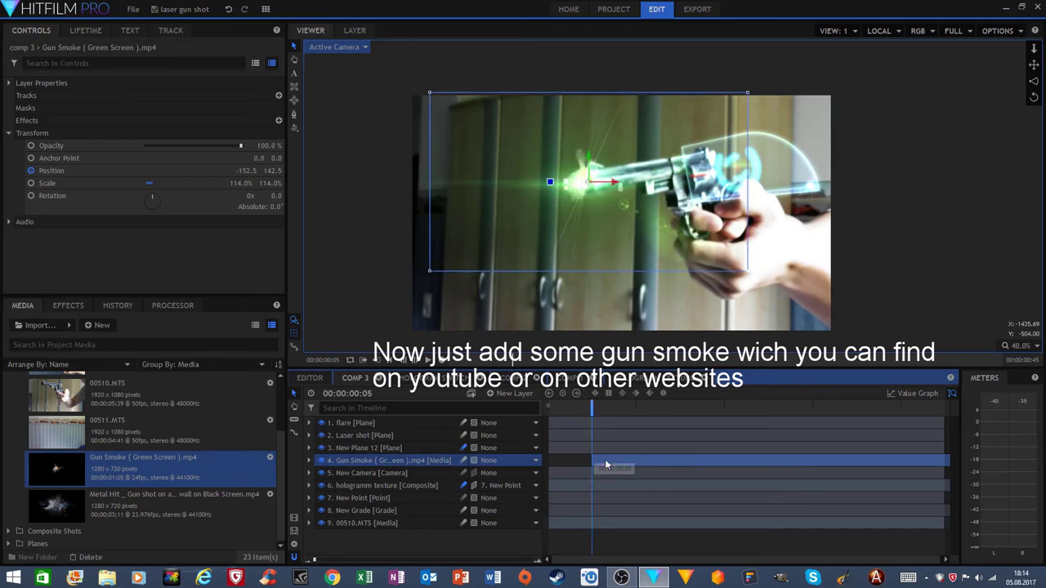
{"action": "key", "text": "space"}
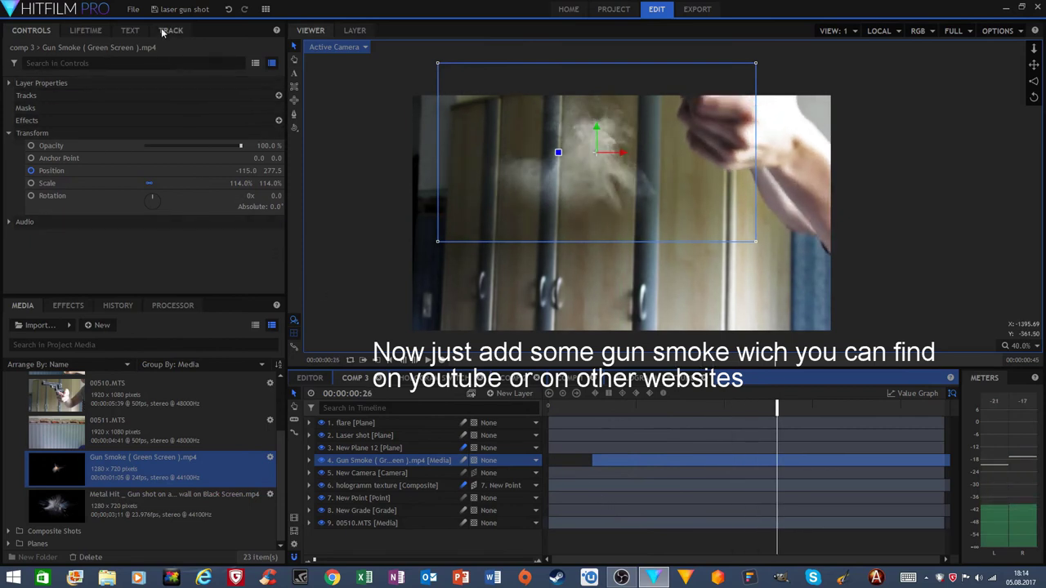
{"action": "left_click", "coordinate": [9, 133]}
{"action": "left_click", "coordinate": [136, 234]}
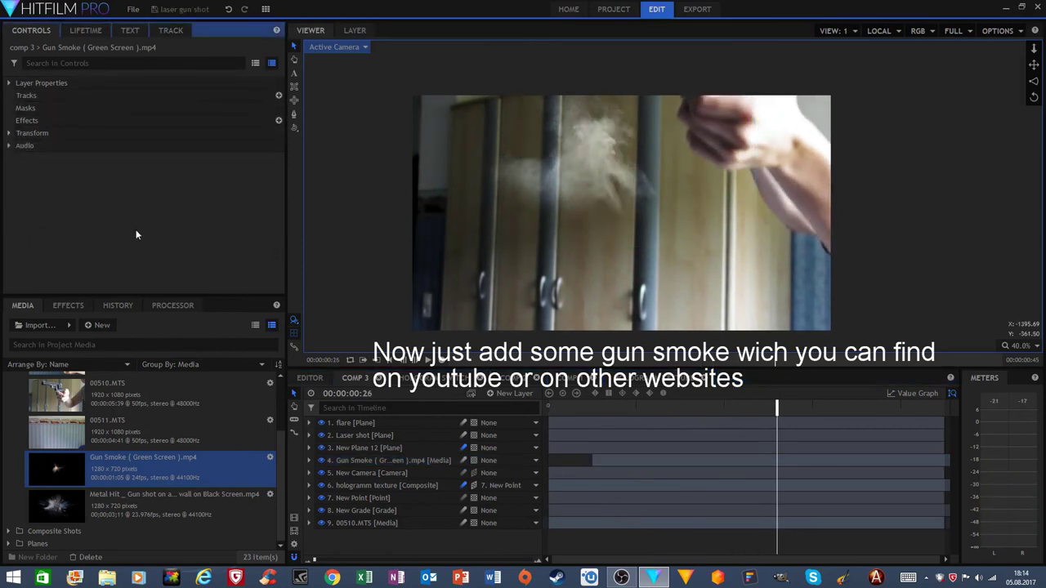
Step: Step back and forth through the firing frames, about 3 to 9, to check the flare, bullet and smoke together
{"action": "key", "text": "comma"}
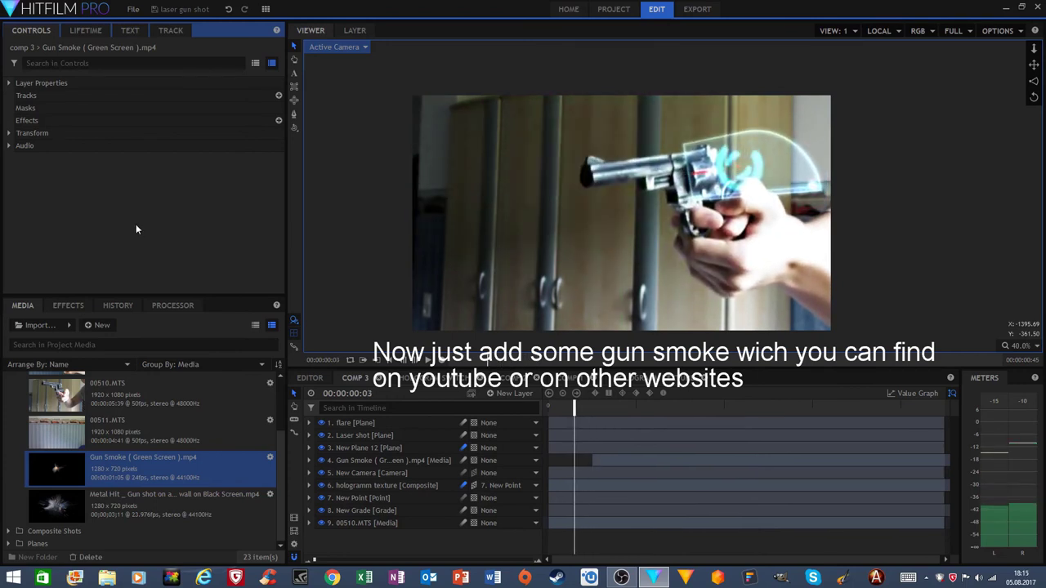
{"action": "key", "text": "period"}
{"action": "key", "text": "period"}
{"action": "key", "text": "period"}
{"action": "key", "text": "period"}
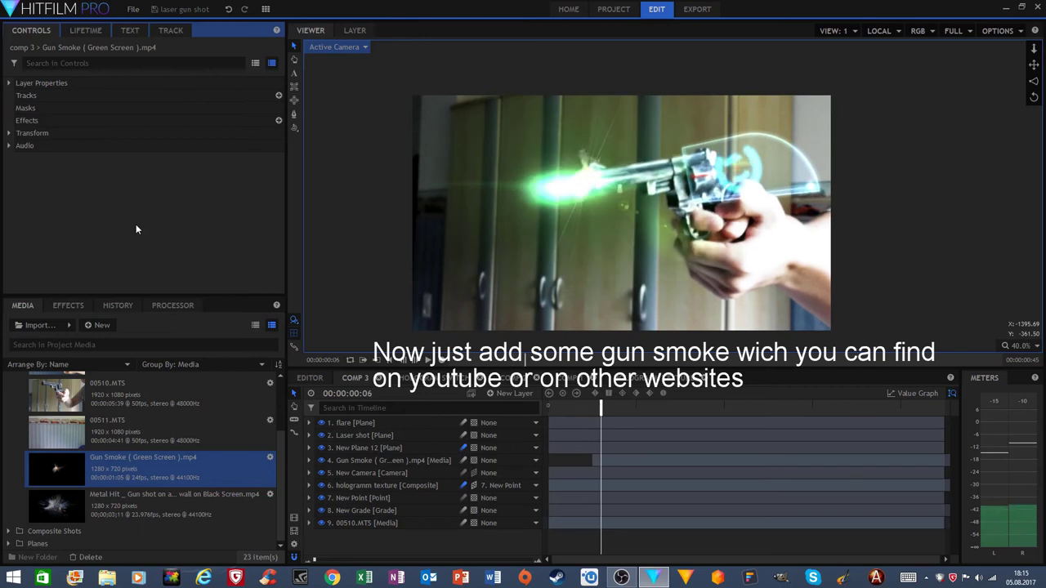
{"action": "key", "text": "period"}
{"action": "key", "text": "period"}
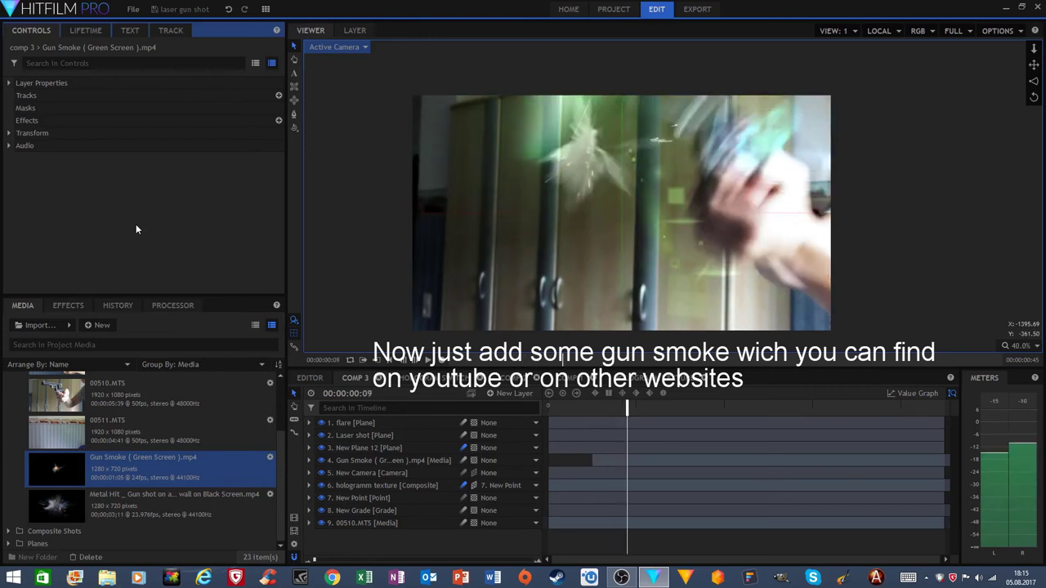
{"action": "left_click_drag", "start_coordinate": [594, 410], "coordinate": [602, 408]}
{"action": "key", "text": "comma"}
{"action": "key", "text": "period"}
{"action": "key", "text": "period"}
{"action": "key", "text": "Left"}
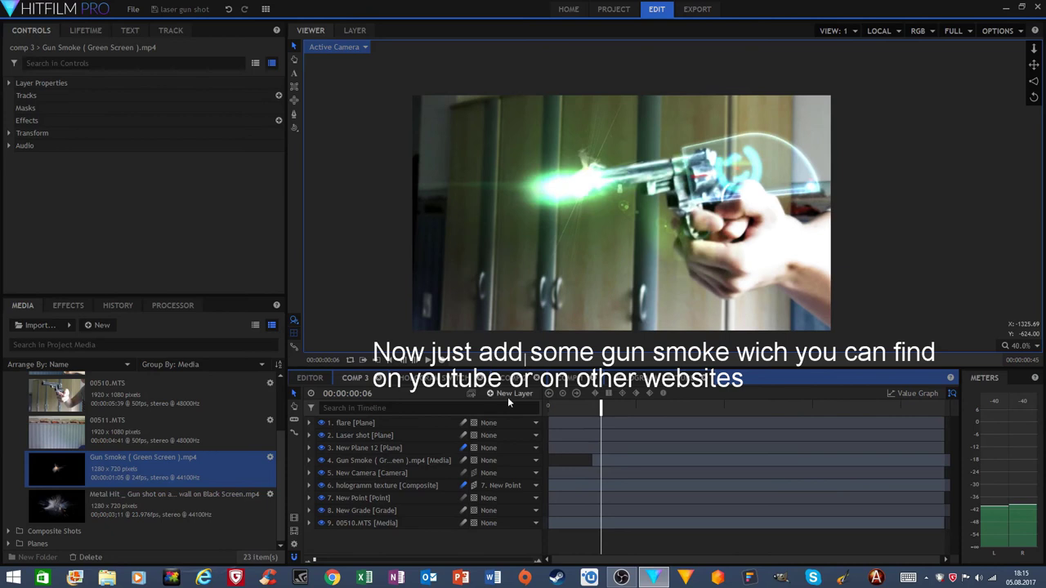
{"action": "key", "text": "Right"}
{"action": "key", "text": "Right"}
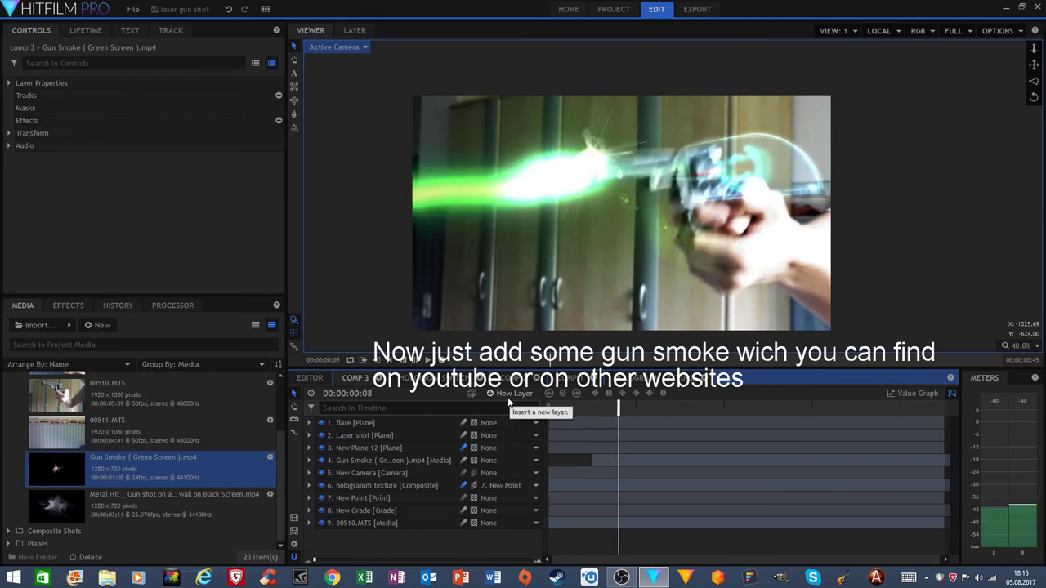
{"action": "key", "text": "Left"}
{"action": "key", "text": "Right"}
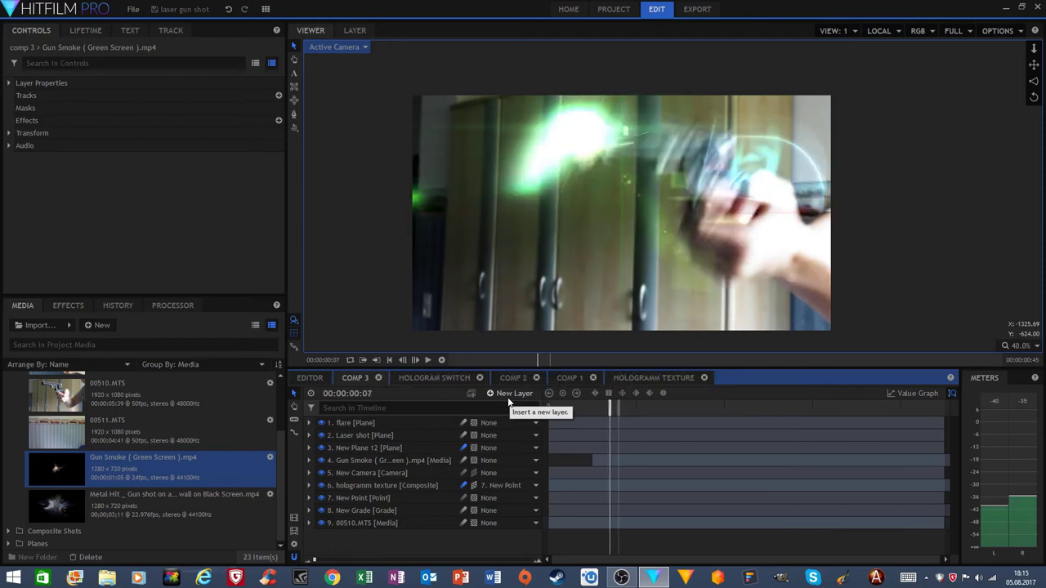
{"action": "left_click", "coordinate": [508, 394]}
{"action": "left_click", "coordinate": [512, 411]}
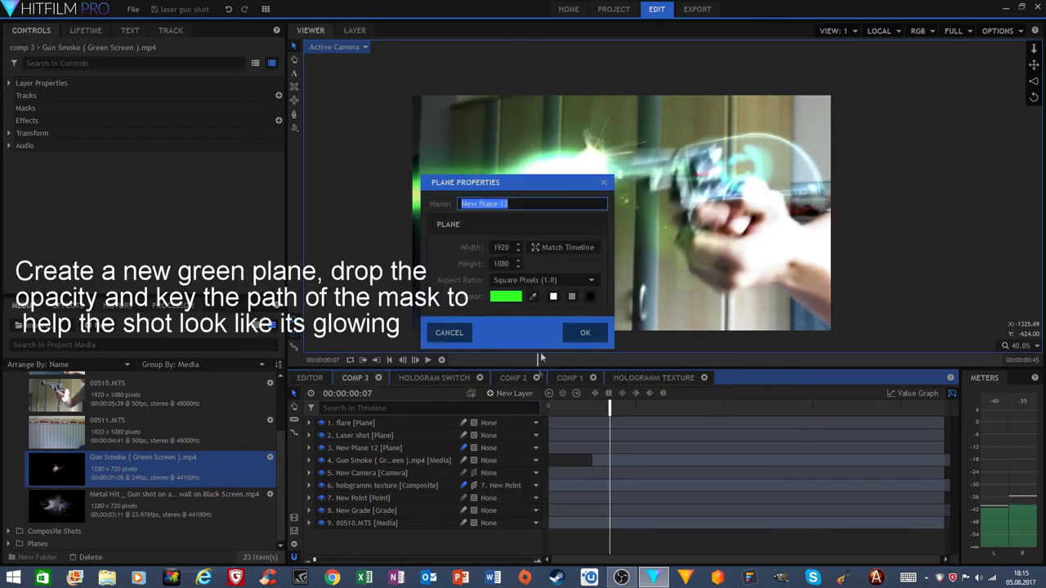
{"action": "left_click", "coordinate": [584, 332]}
{"action": "right_click", "coordinate": [418, 425]}
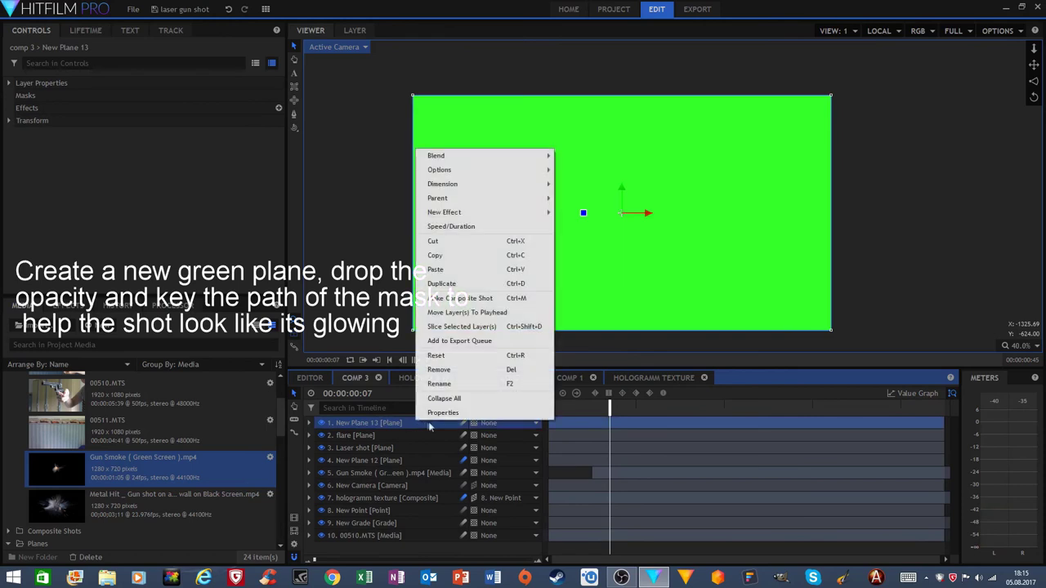
{"action": "left_click", "coordinate": [456, 247]}
Step: Create a new full-frame plane in comp 3 with the light green colour #4fff78
{"action": "left_click", "coordinate": [508, 393]}
{"action": "left_click", "coordinate": [511, 411]}
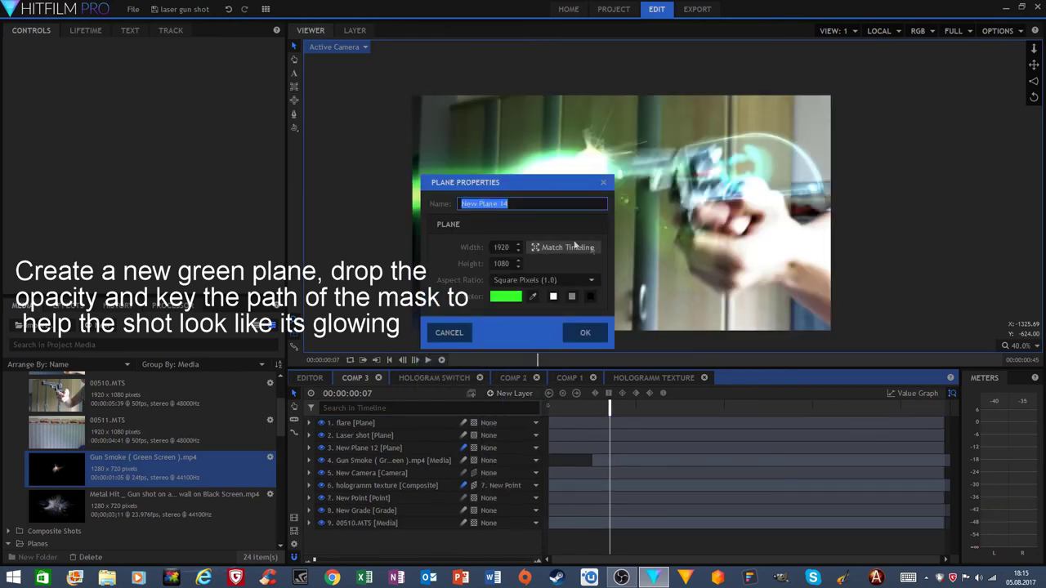
{"action": "left_click", "coordinate": [505, 297]}
{"action": "left_click_drag", "start_coordinate": [589, 188], "coordinate": [586, 200]}
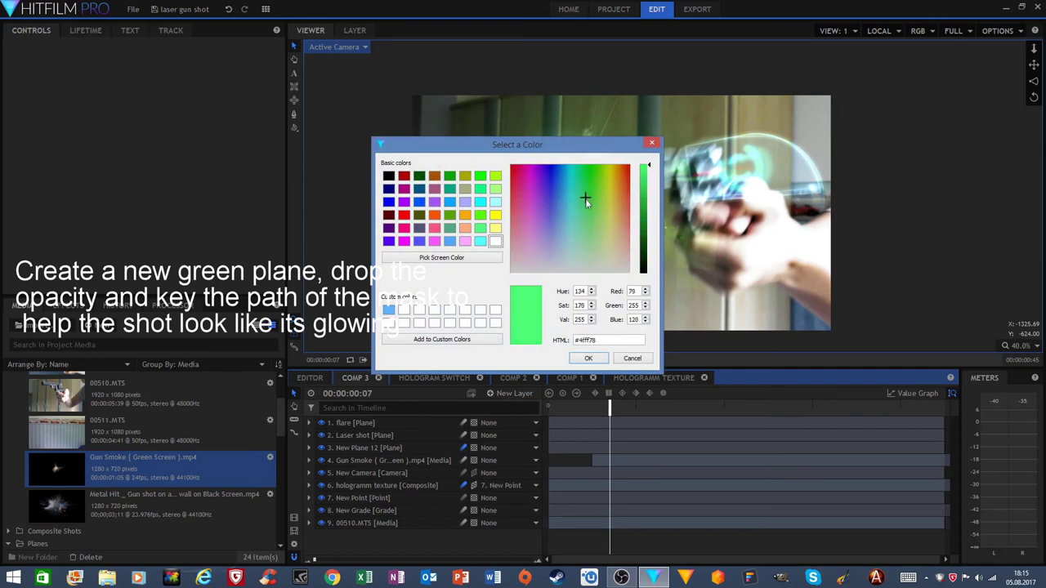
{"action": "left_click", "coordinate": [585, 360]}
{"action": "left_click", "coordinate": [585, 334]}
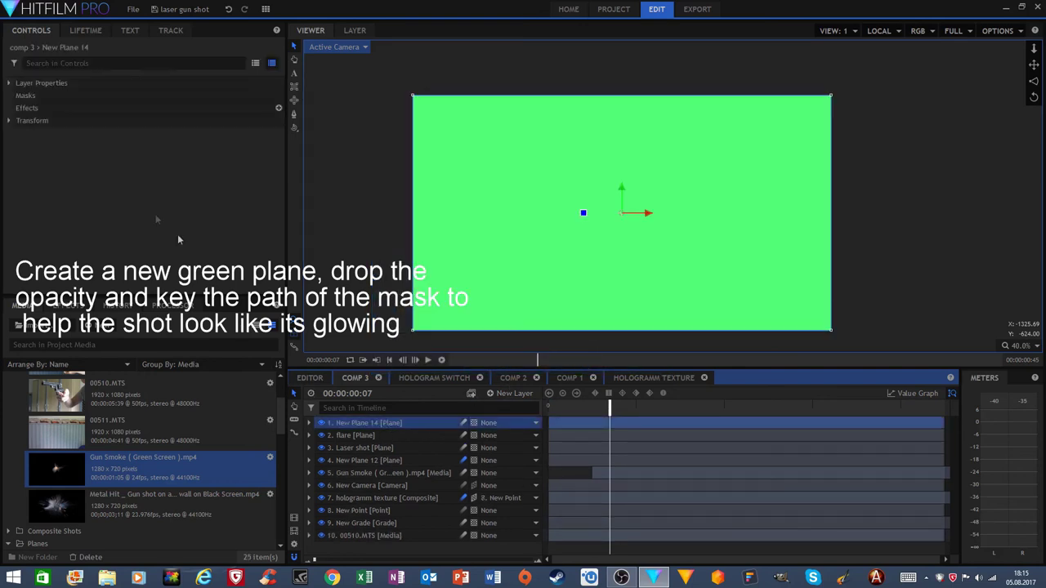
Step: Lower the new green plane's opacity to 17% and run the playhead through the shot
{"action": "left_click", "coordinate": [8, 120]}
{"action": "left_click_drag", "start_coordinate": [242, 132], "coordinate": [162, 133]}
{"action": "key", "text": "space"}
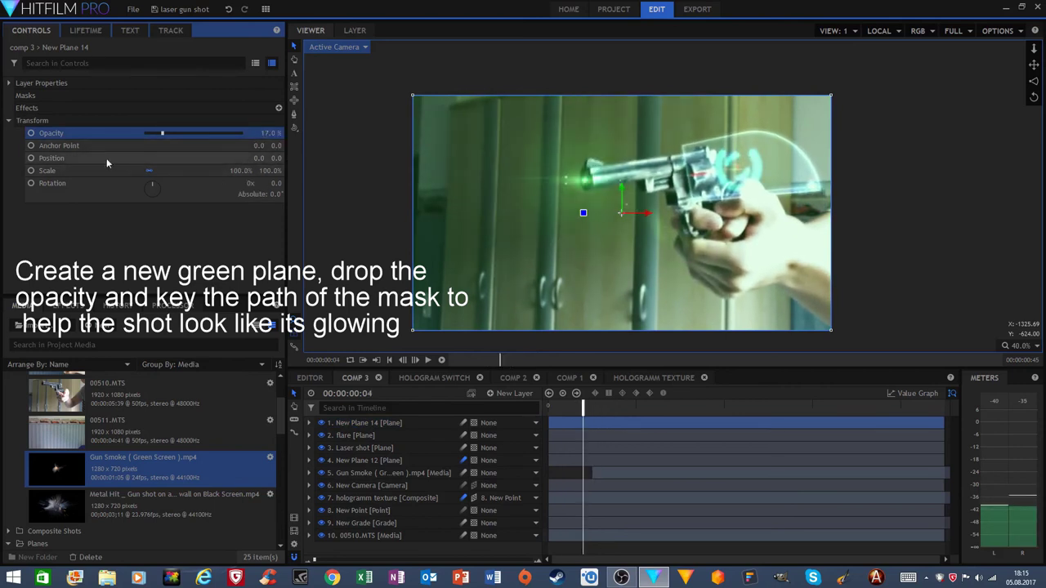
Step: Draw a closed freehand mask on the green plane around the lower fingers of the gun hand at frame 4
{"action": "left_click", "coordinate": [319, 131]}
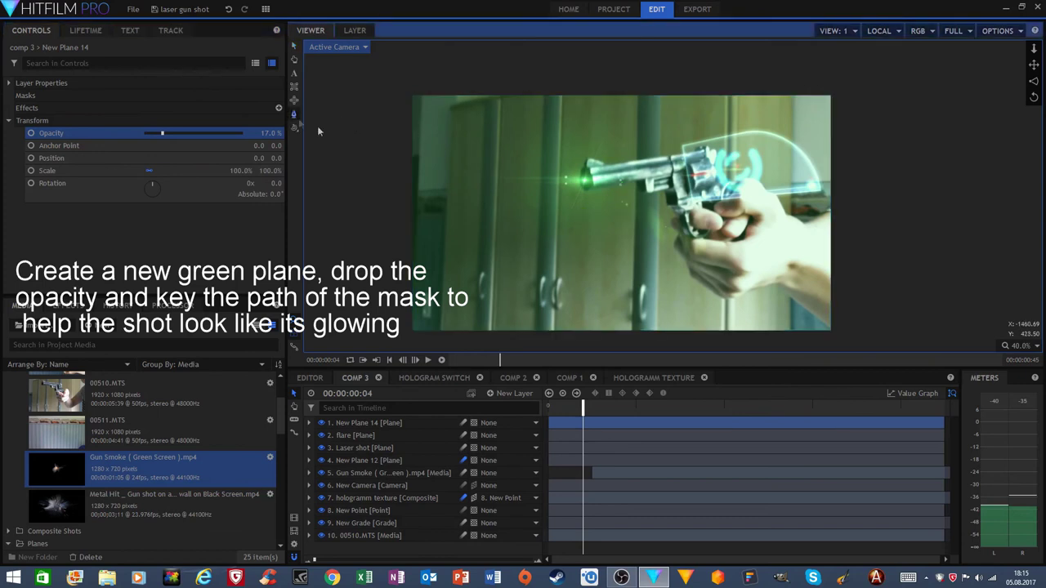
{"action": "left_click", "coordinate": [676, 224]}
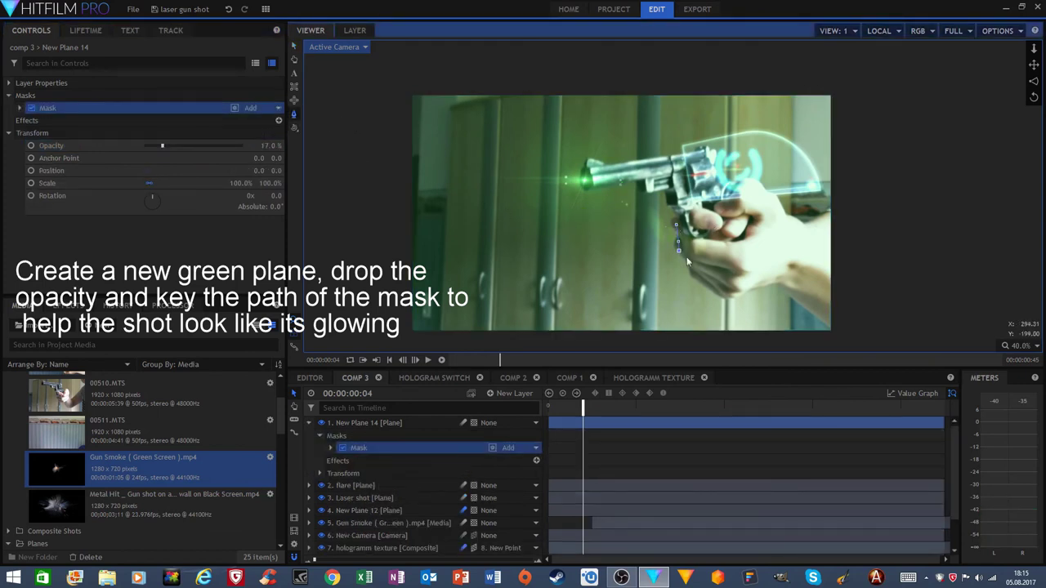
{"action": "left_click", "coordinate": [714, 292]}
{"action": "left_click", "coordinate": [730, 295]}
{"action": "left_click", "coordinate": [745, 283]}
{"action": "left_click", "coordinate": [741, 257]}
{"action": "left_click", "coordinate": [677, 224]}
Step: Enable keyframing for the mask's path and shift the mask upward to follow the recoiling hand up to frame 8
{"action": "left_click", "coordinate": [19, 108]}
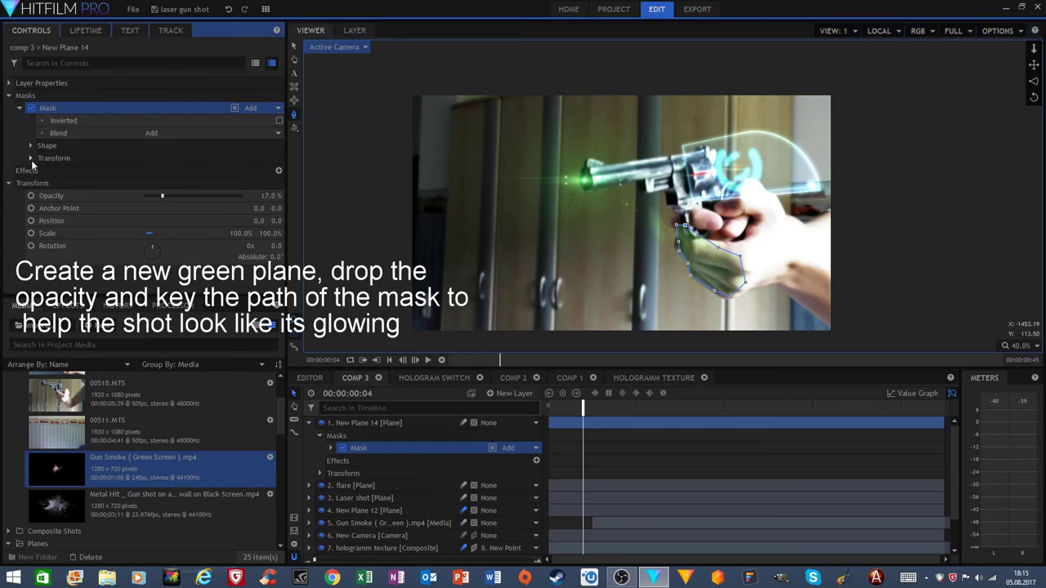
{"action": "left_click", "coordinate": [30, 158]}
{"action": "left_click", "coordinate": [67, 170]}
{"action": "key", "text": "Right"}
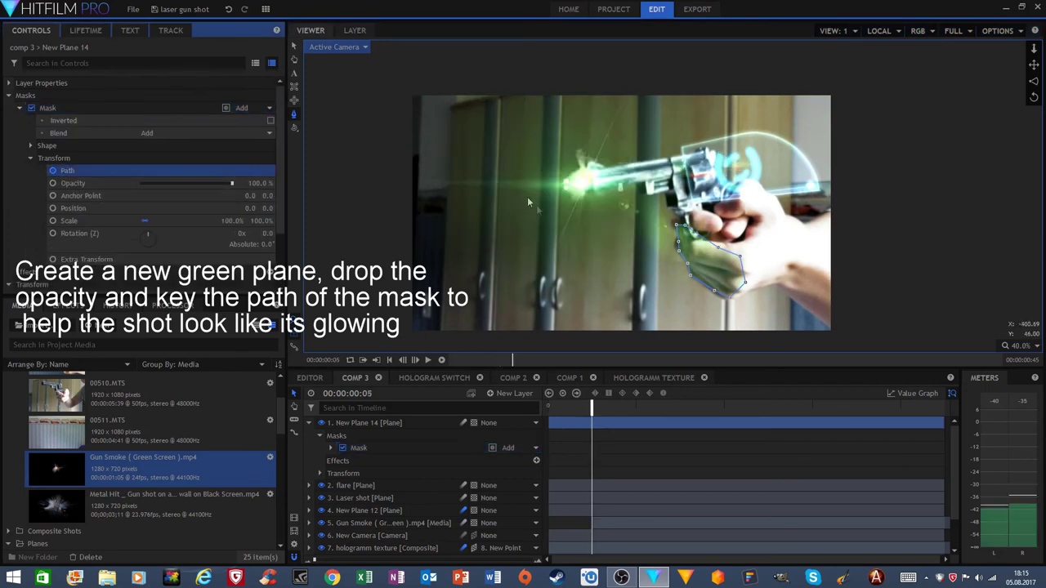
{"action": "left_click", "coordinate": [293, 45]}
{"action": "left_click_drag", "start_coordinate": [711, 267], "coordinate": [714, 233]}
{"action": "key", "text": "period"}
{"action": "key", "text": "period"}
{"action": "key", "text": "Right"}
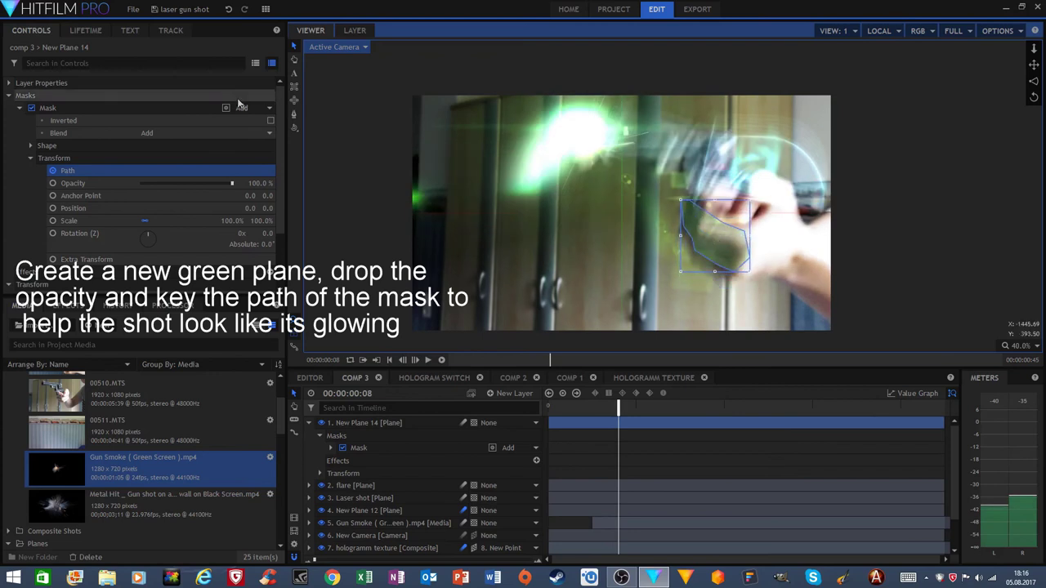
Step: Reshape the mask's points at frame 8 to fit the contour of the blurred lower fingers
{"action": "left_click", "coordinate": [294, 115]}
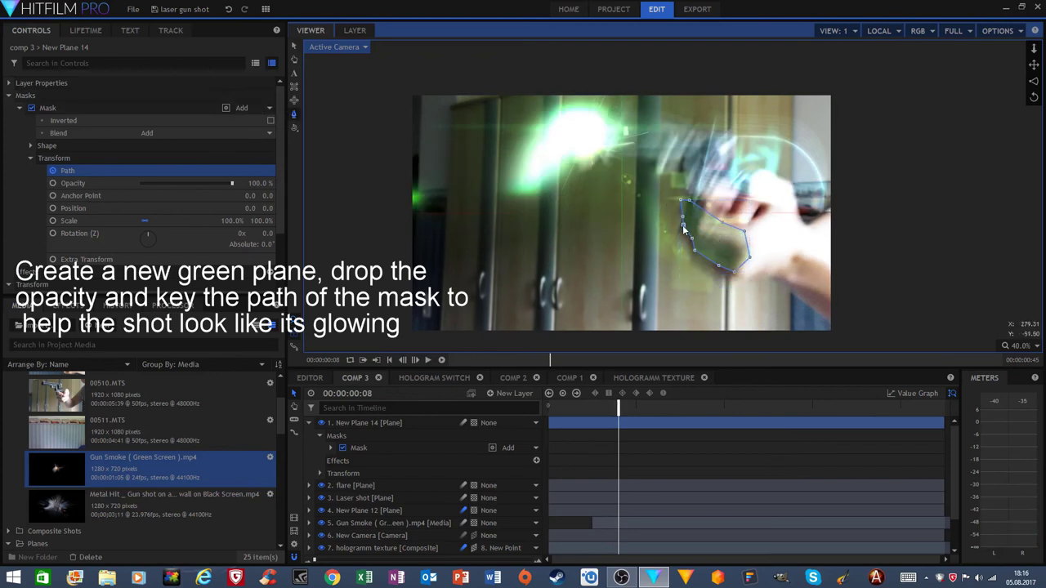
{"action": "left_click_drag", "start_coordinate": [683, 205], "coordinate": [689, 209]}
{"action": "left_click_drag", "start_coordinate": [719, 266], "coordinate": [709, 272]}
{"action": "left_click_drag", "start_coordinate": [744, 229], "coordinate": [701, 218]}
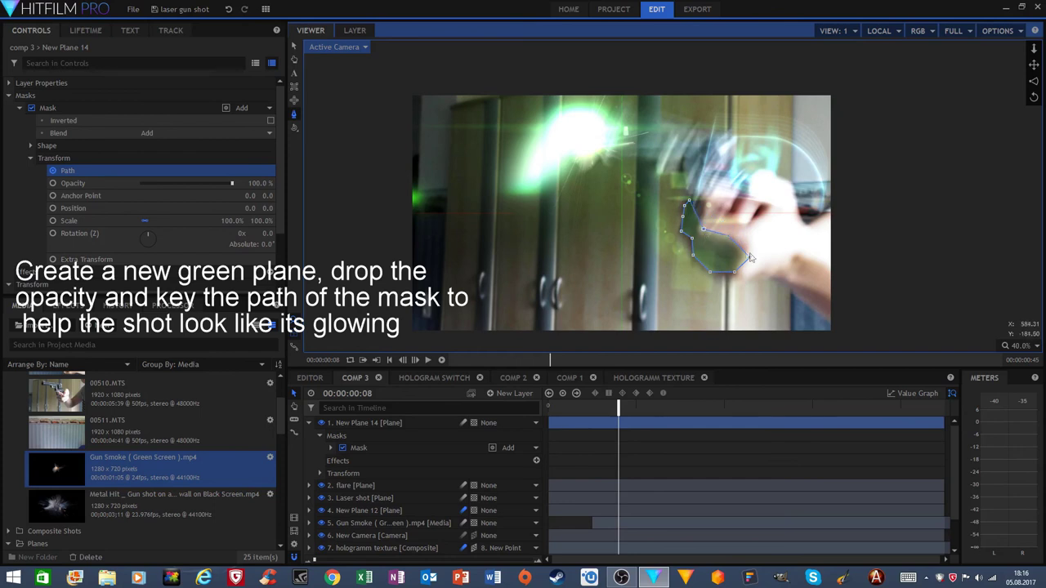
{"action": "left_click_drag", "start_coordinate": [751, 261], "coordinate": [741, 251]}
Step: At frame 9, move the mask up onto the hand and adjust its upper-edge and side points to the fingers
{"action": "key", "text": "Page_Down"}
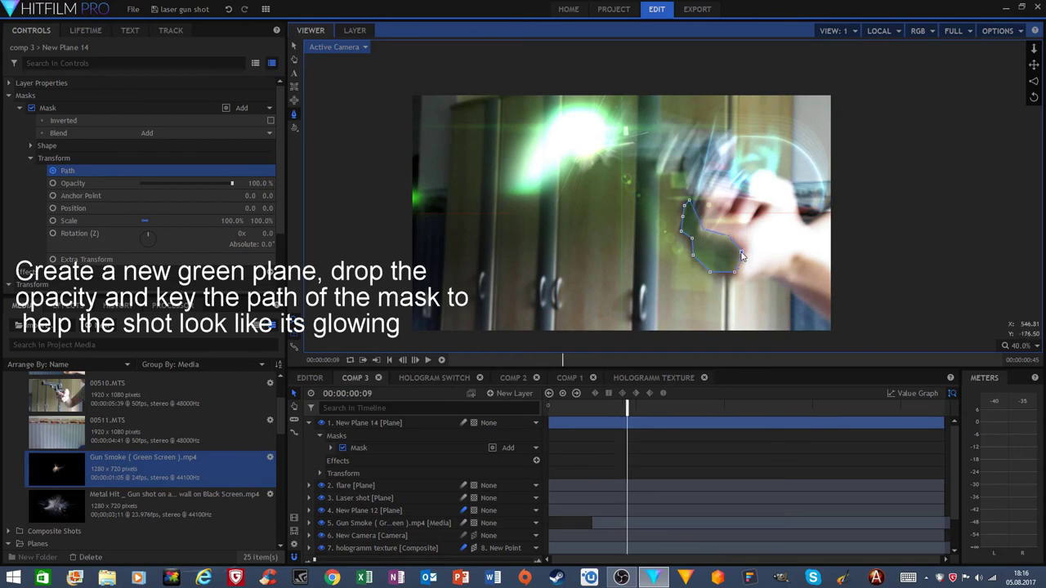
{"action": "left_click", "coordinate": [294, 46]}
{"action": "left_click_drag", "start_coordinate": [721, 250], "coordinate": [730, 234]}
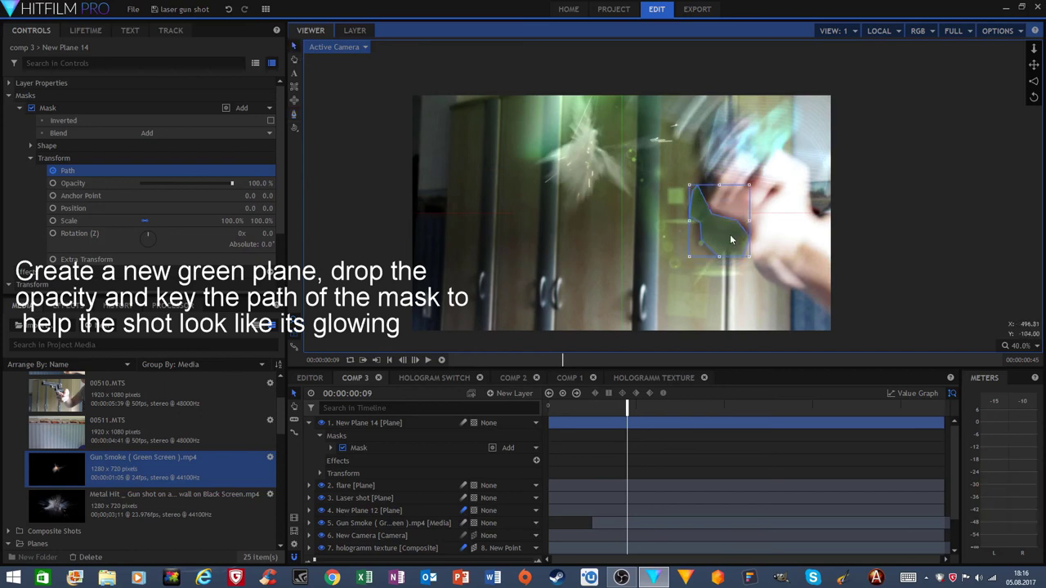
{"action": "left_click", "coordinate": [294, 114]}
{"action": "left_click_drag", "start_coordinate": [699, 189], "coordinate": [707, 181]}
{"action": "left_click_drag", "start_coordinate": [701, 227], "coordinate": [699, 191]}
Step: At frame 10, move the mask up with the hand and refit its upper points to the fingers
{"action": "key", "text": "period"}
{"action": "left_click", "coordinate": [293, 46]}
{"action": "left_click_drag", "start_coordinate": [732, 234], "coordinate": [743, 200]}
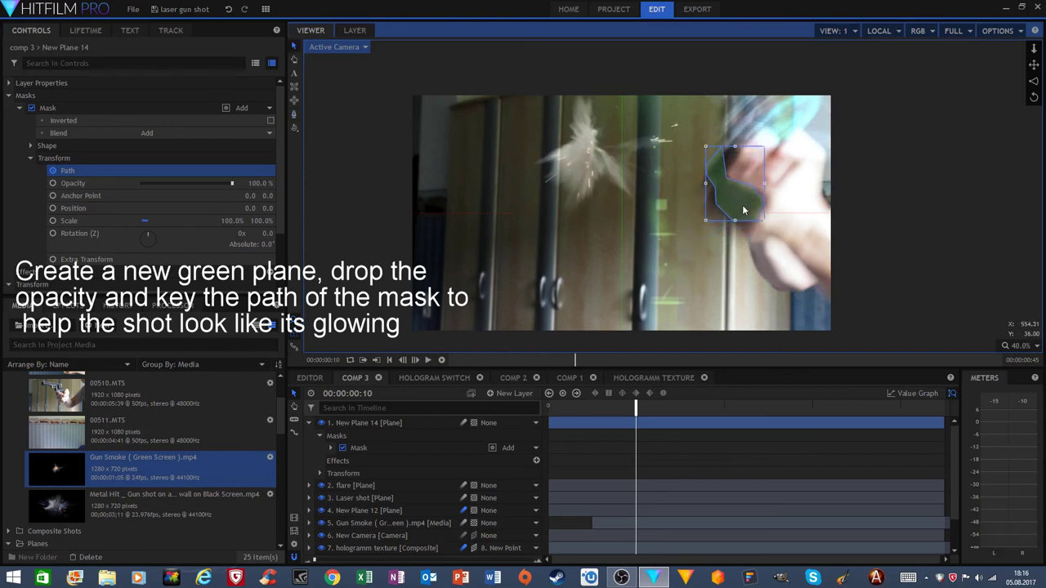
{"action": "left_click", "coordinate": [294, 114]}
{"action": "left_click_drag", "start_coordinate": [722, 148], "coordinate": [711, 168]}
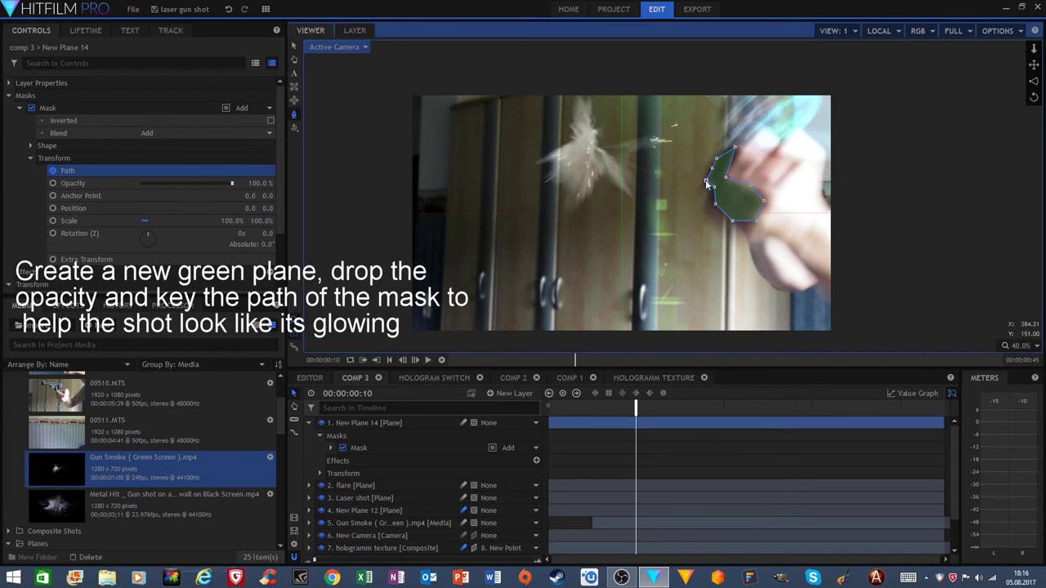
Step: At frame 11, shift the mask up onto the hand and refine its outline points
{"action": "key", "text": "Right"}
{"action": "left_click", "coordinate": [293, 48]}
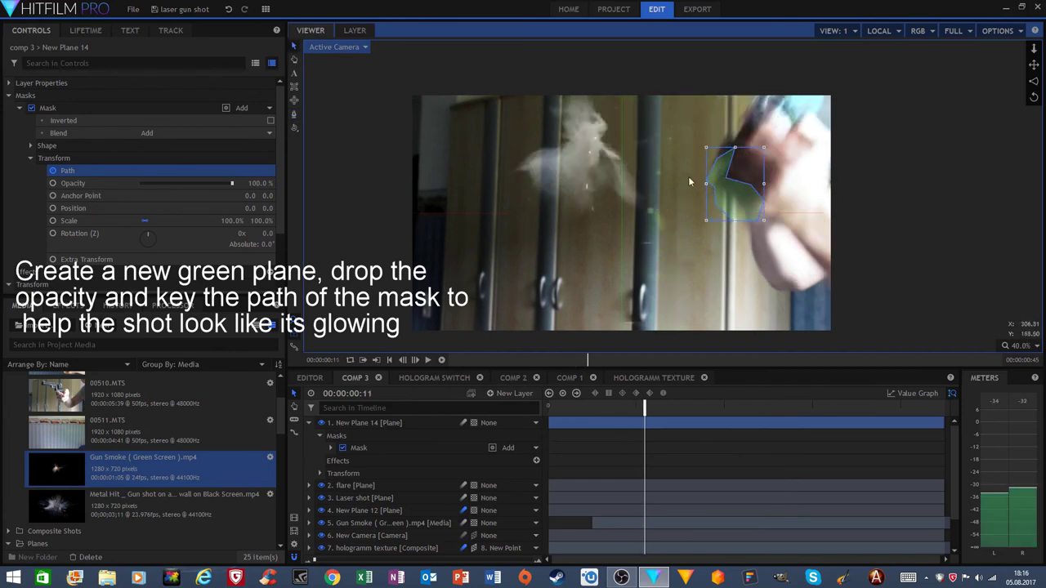
{"action": "left_click_drag", "start_coordinate": [735, 195], "coordinate": [748, 173]}
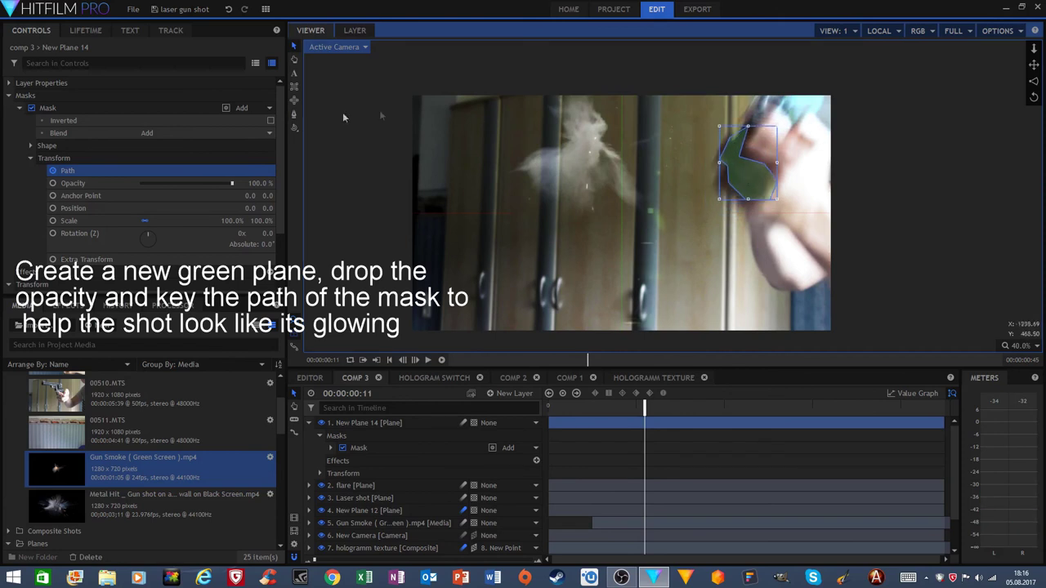
{"action": "left_click", "coordinate": [293, 115]}
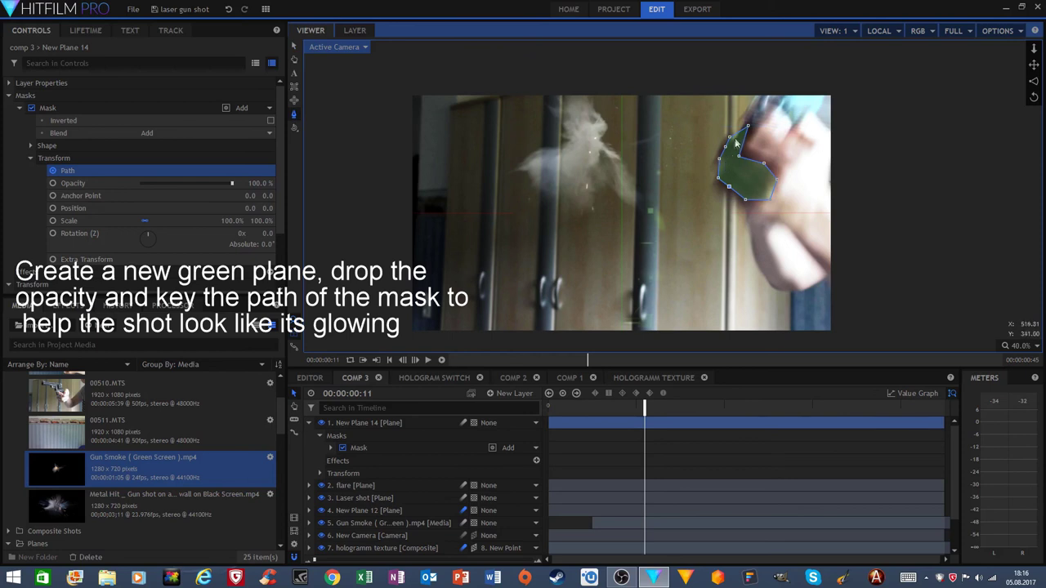
{"action": "left_click_drag", "start_coordinate": [731, 136], "coordinate": [733, 142]}
Step: Step ahead to frame 12 and back through the firing frames to check how the mask follows the hand
{"action": "key", "text": "Right"}
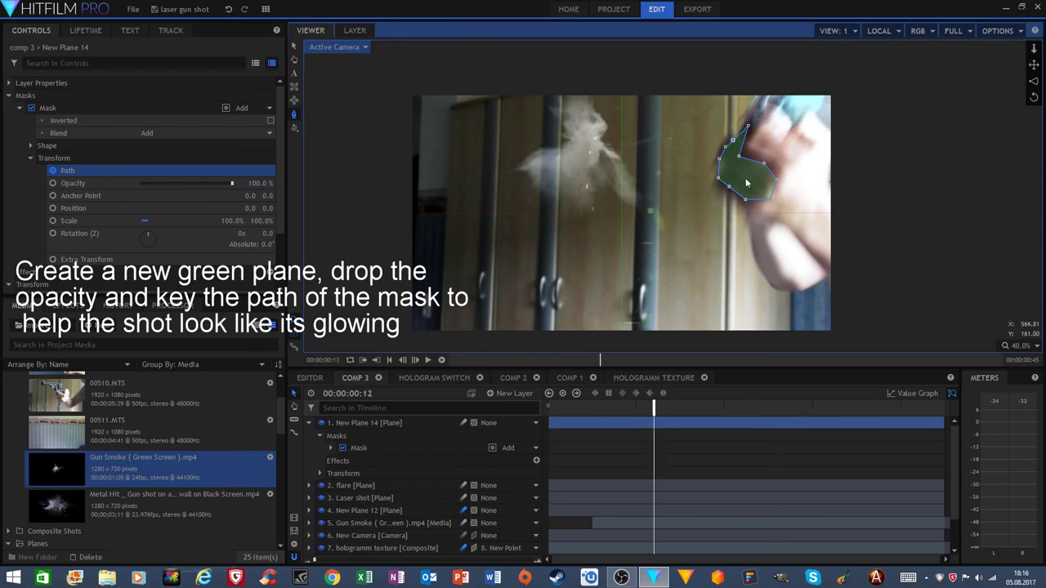
{"action": "left_click", "coordinate": [294, 46]}
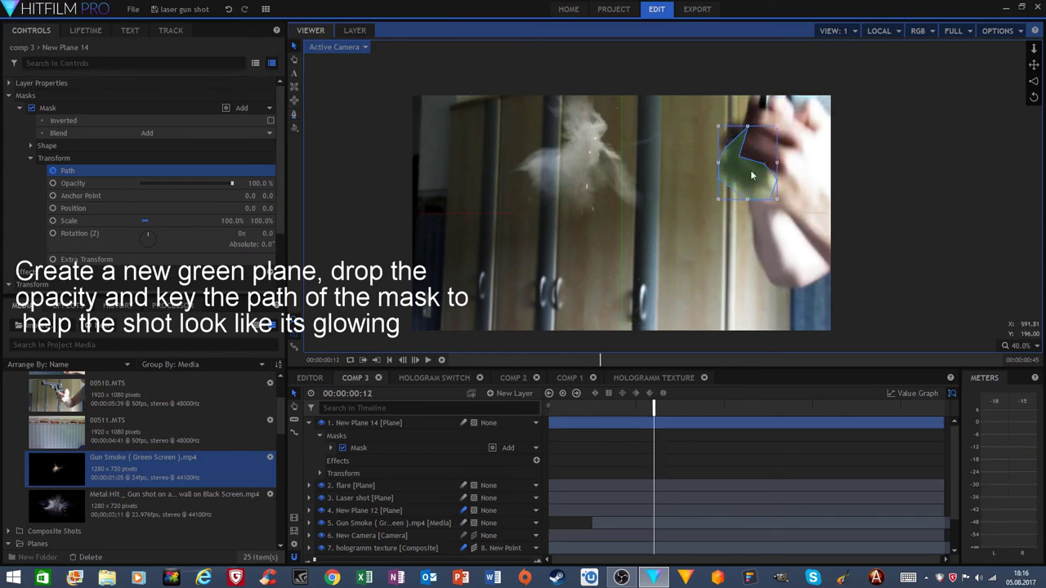
{"action": "key", "text": "Left"}
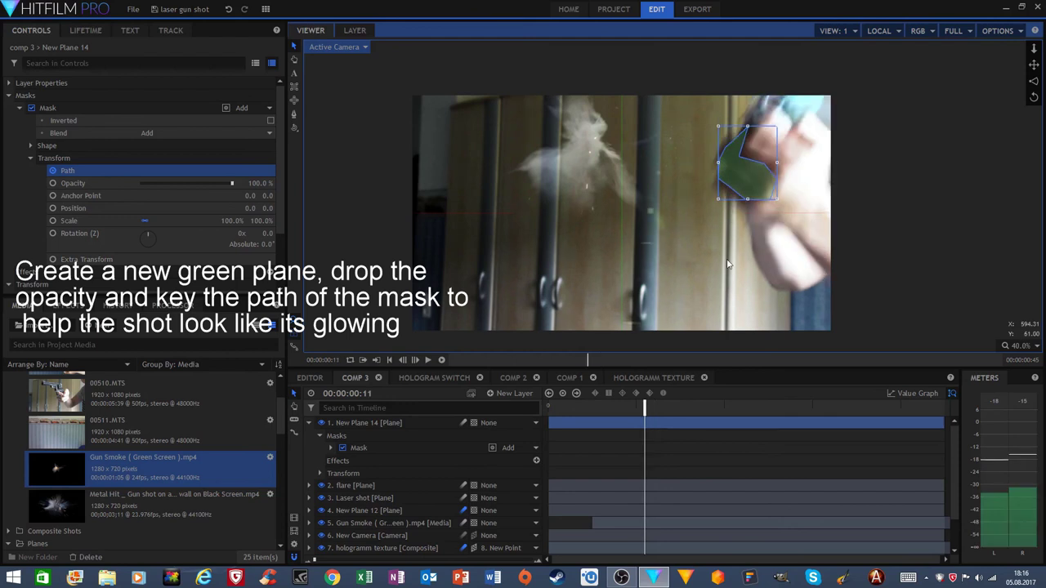
{"action": "key", "text": "Left"}
{"action": "key", "text": "Left"}
{"action": "key", "text": "Left"}
{"action": "key", "text": "Left"}
{"action": "key", "text": "Left"}
{"action": "key", "text": "Right"}
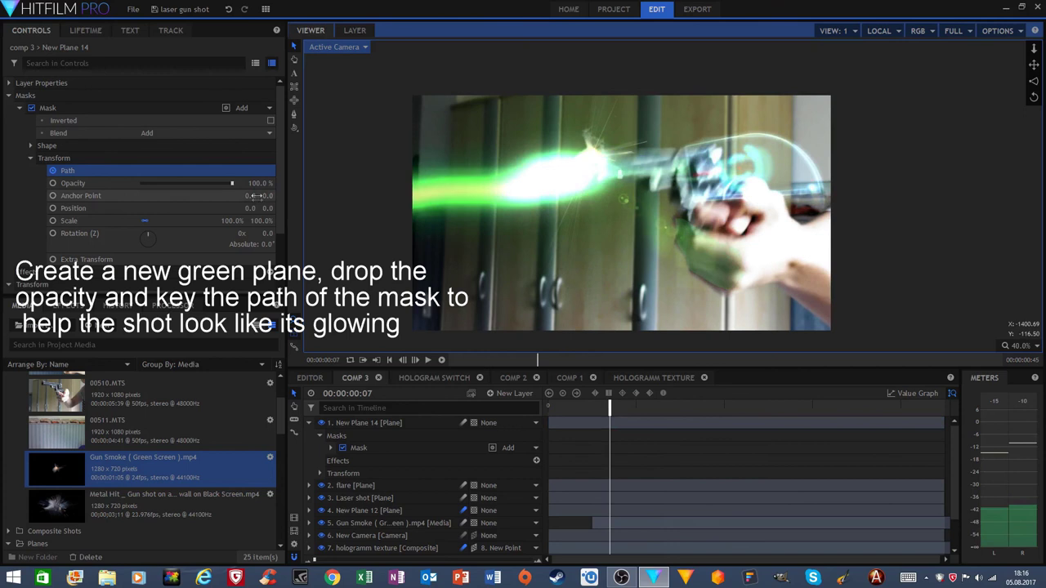
Step: Set the mask's feather strength to 27 px and play the shot with the softened edge
{"action": "left_click", "coordinate": [33, 158]}
{"action": "left_click", "coordinate": [30, 145]}
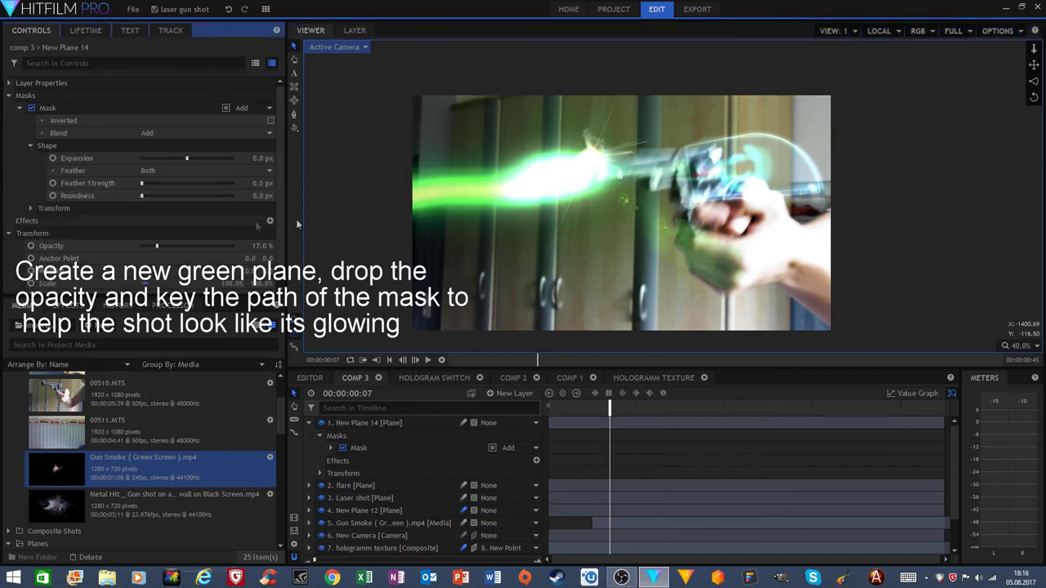
{"action": "left_click_drag", "start_coordinate": [259, 183], "coordinate": [270, 183]}
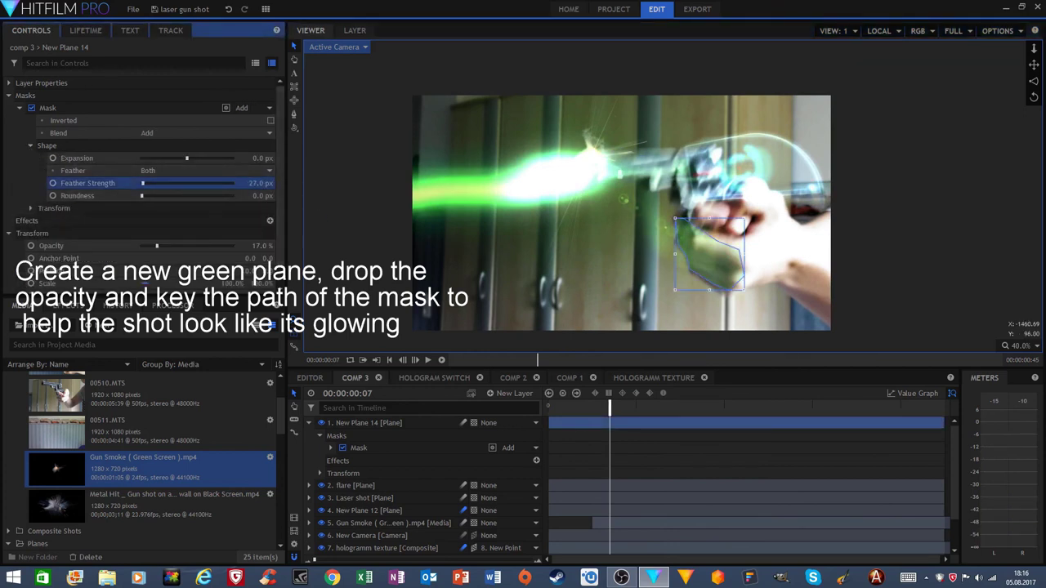
{"action": "left_click", "coordinate": [9, 96]}
{"action": "key", "text": "space"}
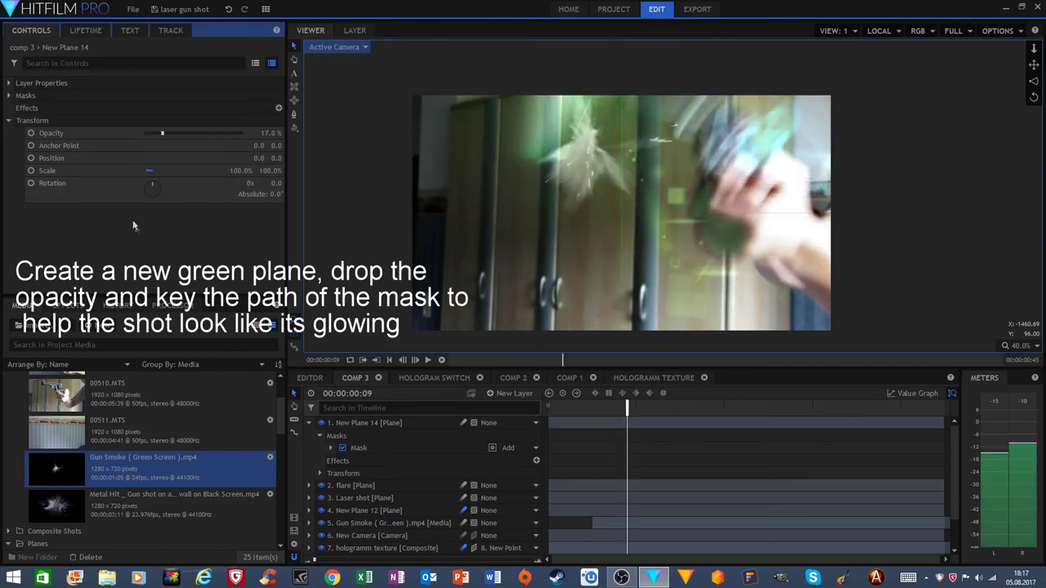
Step: Return to frame 3, set the green plane's opacity to 0% and enable opacity keyframing
{"action": "key", "text": "Left"}
{"action": "key", "text": "Left"}
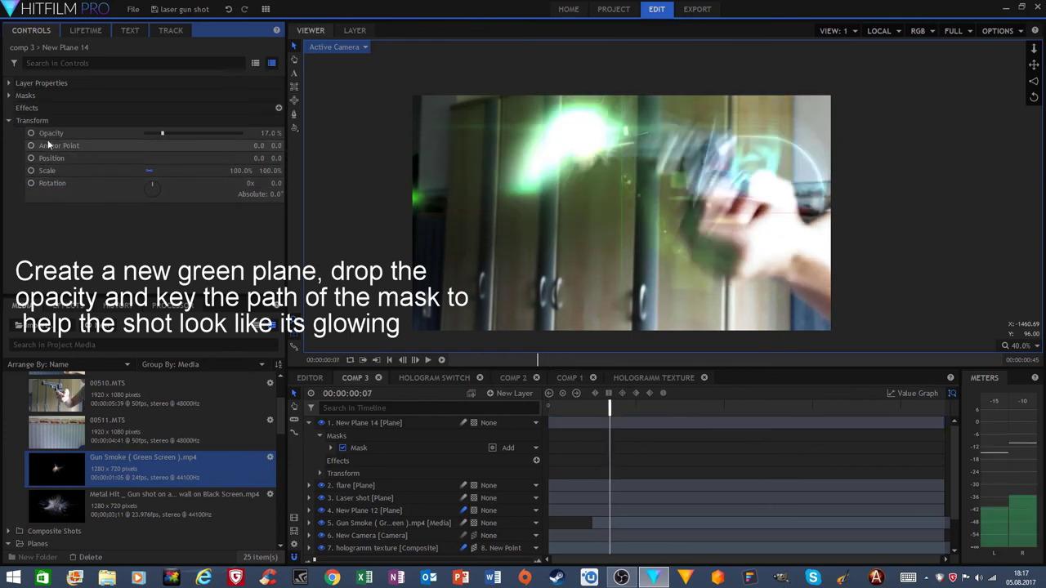
{"action": "key", "text": "Left"}
{"action": "key", "text": "Left"}
{"action": "key", "text": "Left"}
{"action": "key", "text": "Left"}
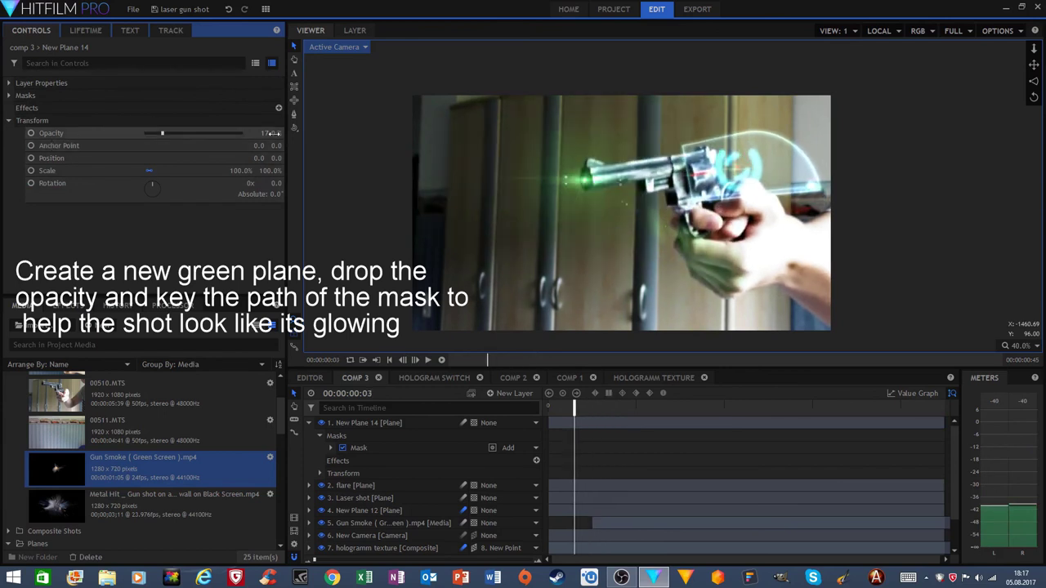
{"action": "left_click_drag", "start_coordinate": [271, 134], "coordinate": [205, 133]}
{"action": "left_click", "coordinate": [31, 133]}
Step: Keyframe the green plane's opacity to 30% at frame 5, where the muzzle flare begins
{"action": "key", "text": "Right"}
{"action": "key", "text": "Right"}
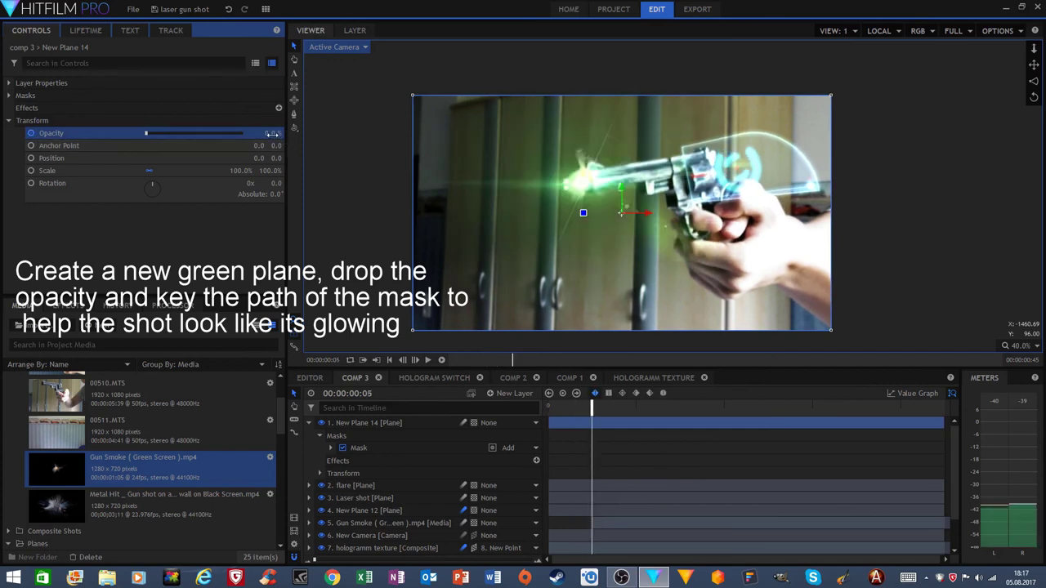
{"action": "left_click_drag", "start_coordinate": [271, 133], "coordinate": [300, 133]}
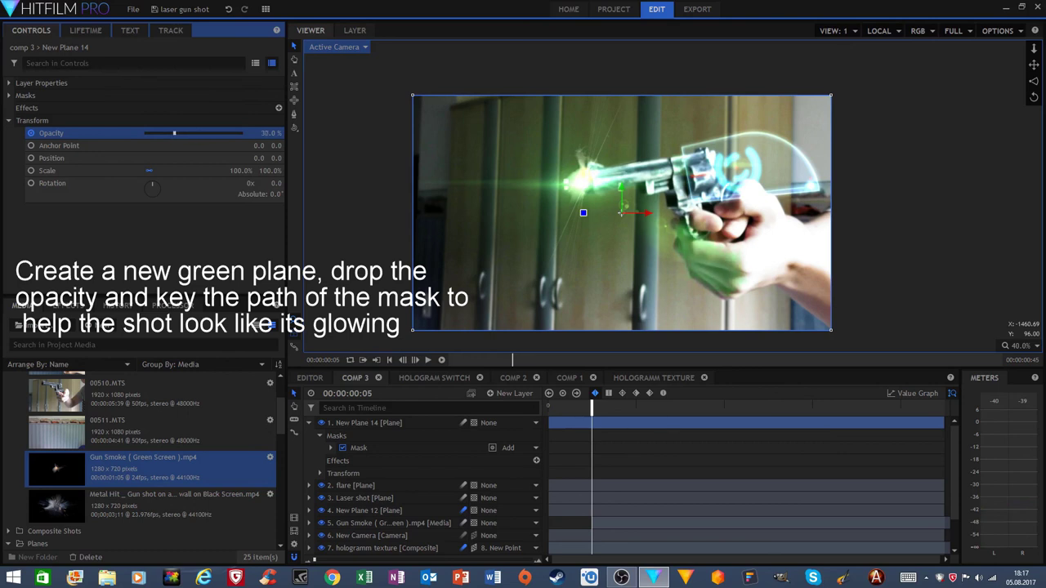
Step: Keyframe a lower opacity for the green plane at frame 10 to fade the hand glow out, and step back to check
{"action": "key", "text": "Right"}
{"action": "key", "text": "Right"}
{"action": "key", "text": "Right"}
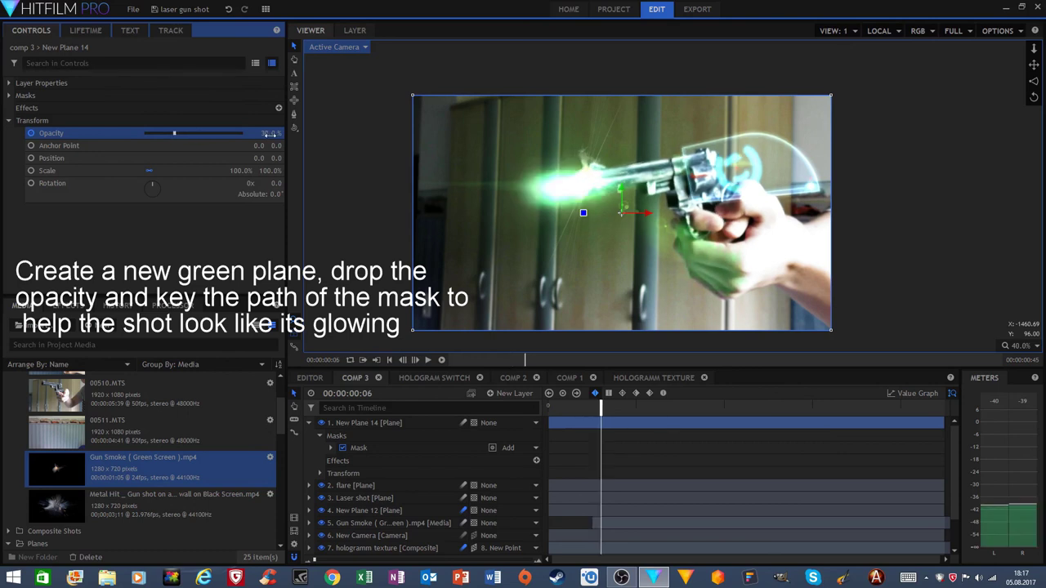
{"action": "key", "text": "Right"}
{"action": "key", "text": "Right"}
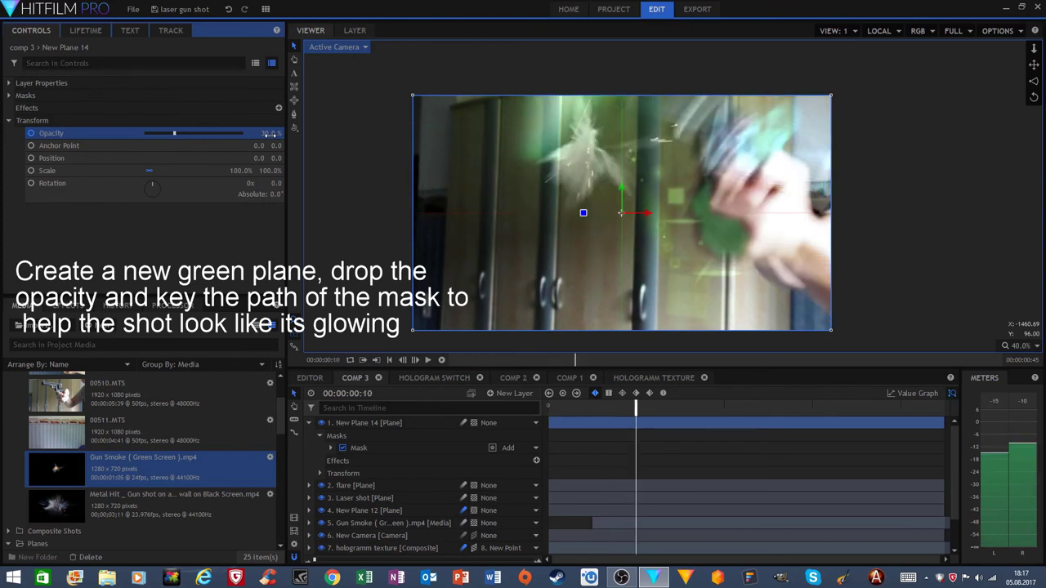
{"action": "left_click_drag", "start_coordinate": [270, 135], "coordinate": [239, 135]}
{"action": "key", "text": "Left"}
{"action": "key", "text": "Left"}
{"action": "key", "text": "Left"}
{"action": "key", "text": "Left"}
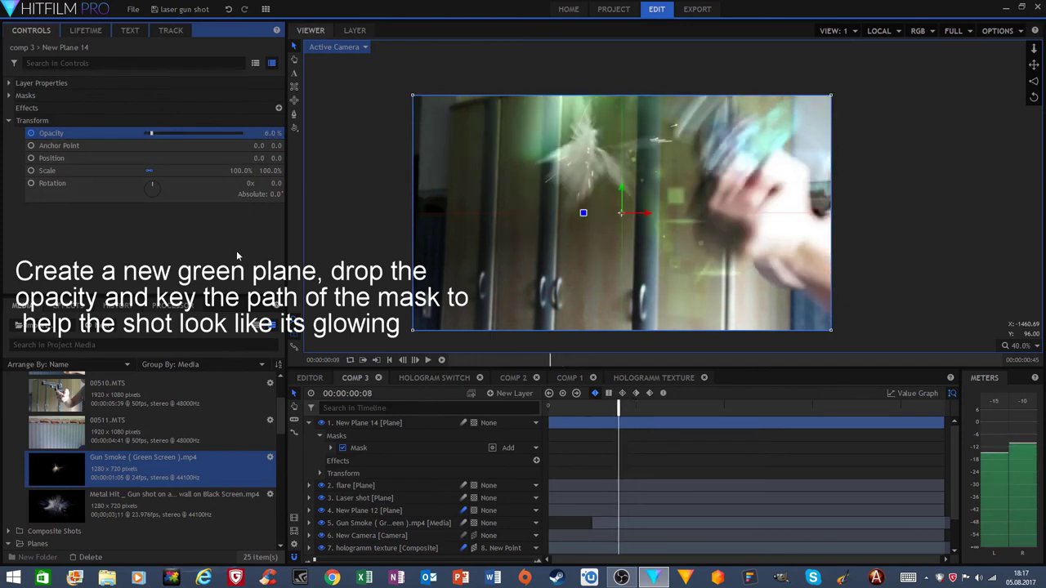
Step: Step back and forth through the muzzle flare frames to examine the green glow fading in on the hand
{"action": "key", "text": "Left"}
{"action": "key", "text": "Left"}
{"action": "key", "text": "Left"}
{"action": "key", "text": "Left"}
{"action": "key", "text": "Left"}
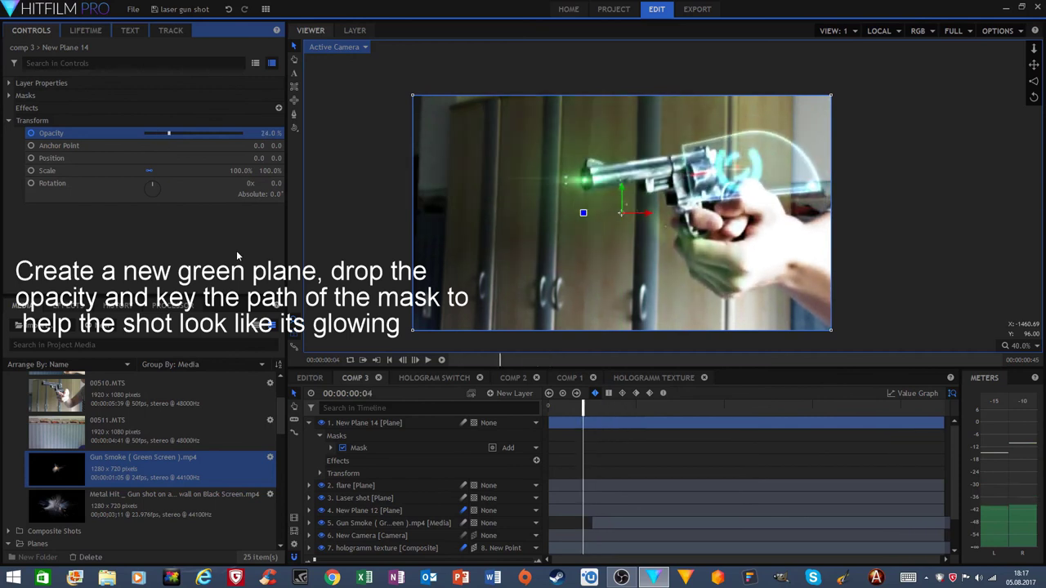
{"action": "key", "text": "Right"}
{"action": "key", "text": "Right"}
{"action": "key", "text": "Right"}
{"action": "key", "text": "Right"}
{"action": "key", "text": "Right"}
{"action": "key", "text": "Right"}
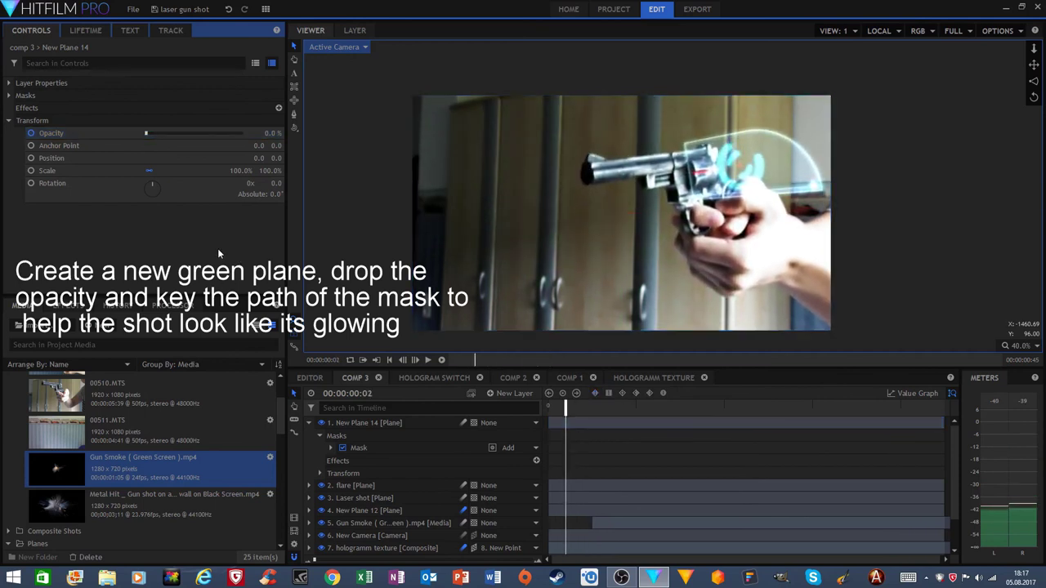
Step: Step forward from frame 2 to frame 20 to examine the hand glow's fade-out and the gun smoke
{"action": "key", "text": "Right"}
{"action": "key", "text": "Right"}
{"action": "key", "text": "Right"}
{"action": "key", "text": "Right"}
{"action": "key", "text": "Right"}
{"action": "key", "text": "Right"}
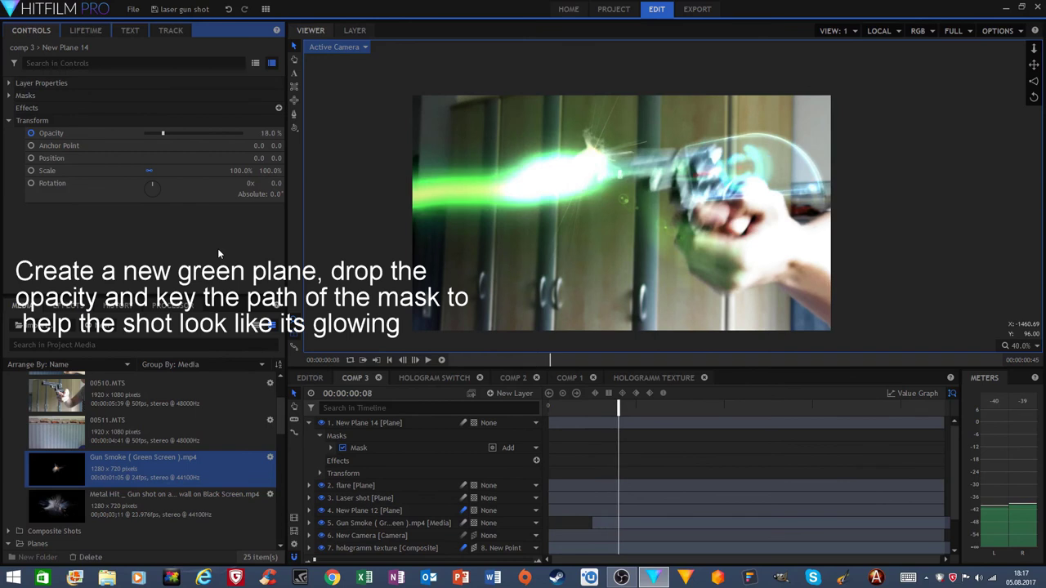
{"action": "key", "text": "Right"}
{"action": "key", "text": "Right"}
{"action": "key", "text": "Right"}
{"action": "key", "text": "Right"}
{"action": "key", "text": "Right"}
{"action": "key", "text": "Right"}
{"action": "key", "text": "Right"}
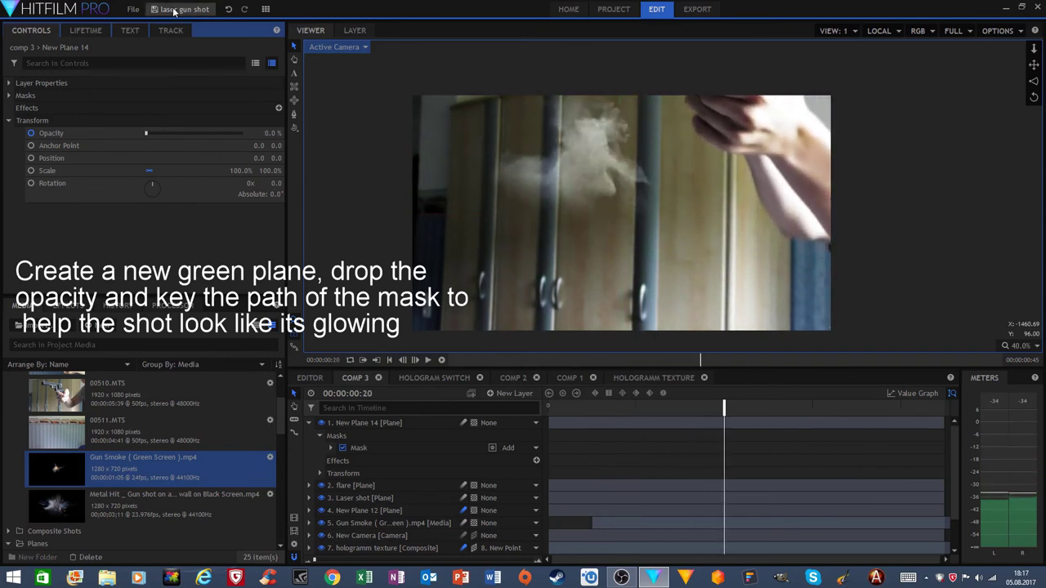
Step: Collapse the green plane's layer in the timeline and play the shot
{"action": "left_click", "coordinate": [309, 422]}
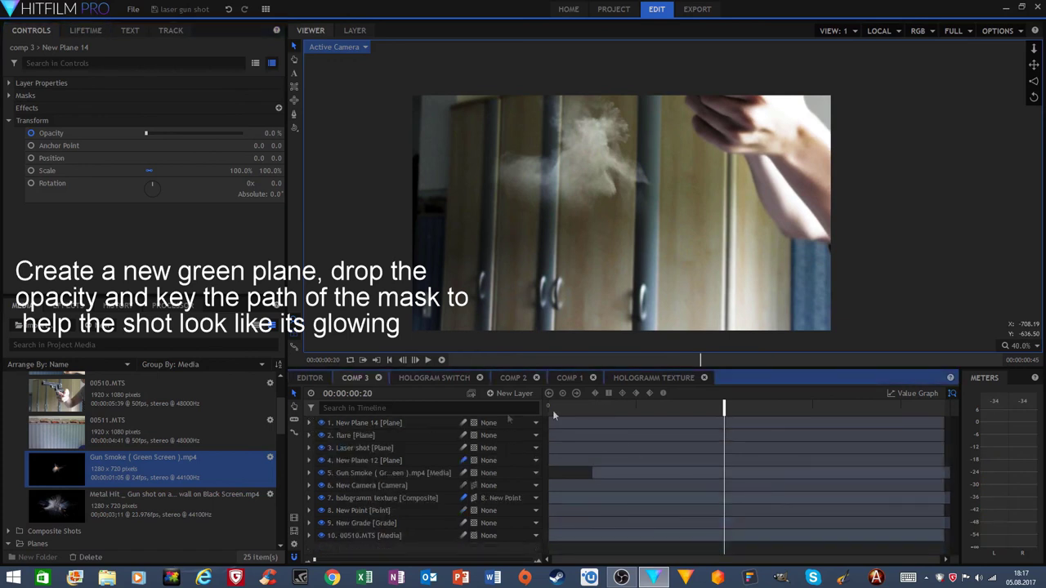
{"action": "left_click_drag", "start_coordinate": [605, 413], "coordinate": [627, 413]}
{"action": "key", "text": "space"}
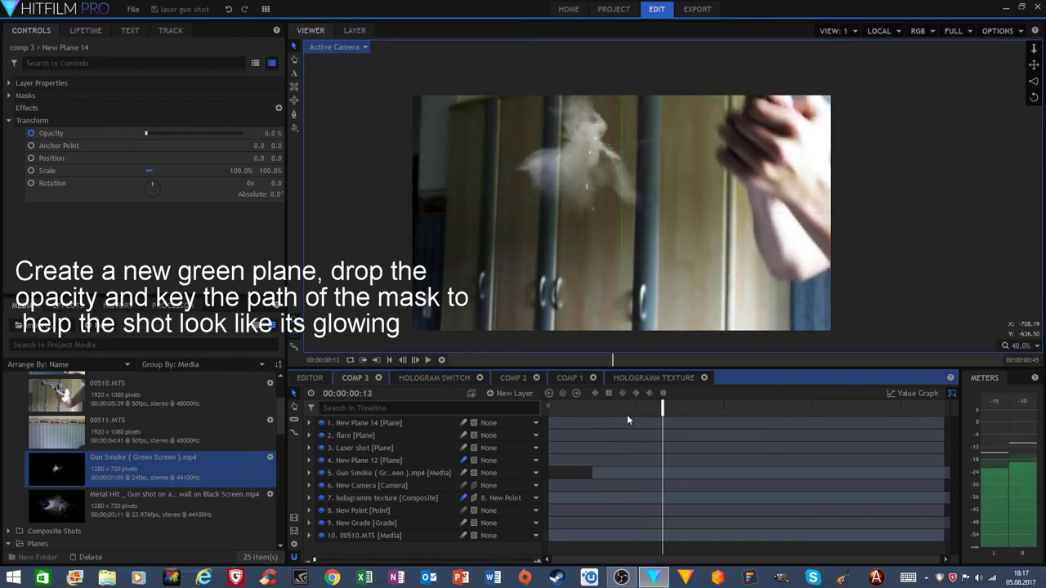
Step: Step back to frame 7 to examine the hand glow against the muzzle flare and bullet
{"action": "key", "text": "comma"}
{"action": "key", "text": "comma"}
{"action": "key", "text": "comma"}
{"action": "key", "text": "comma"}
{"action": "key", "text": "comma"}
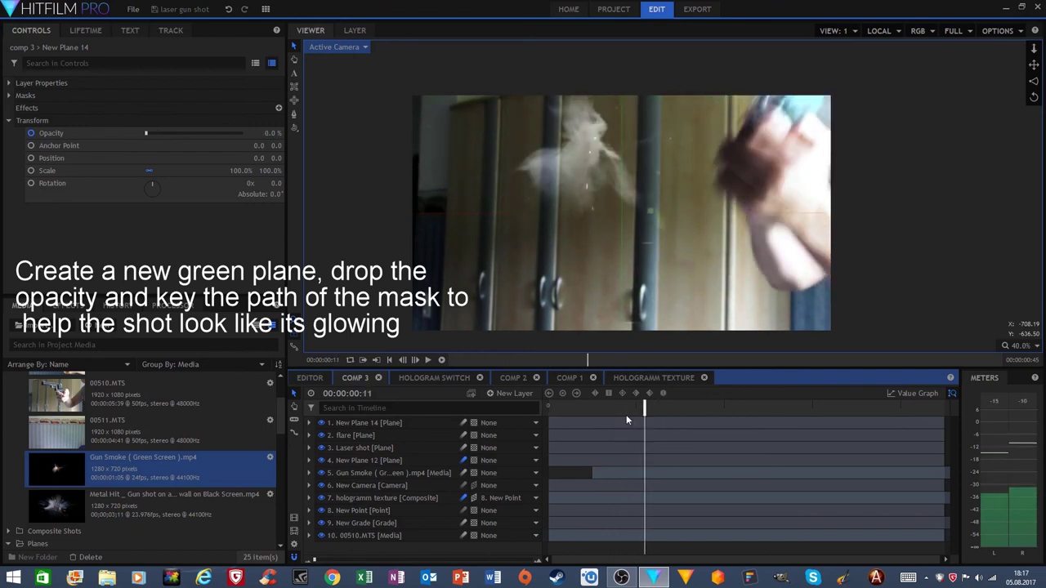
{"action": "key", "text": "Left"}
{"action": "key", "text": "Left"}
{"action": "key", "text": "Left"}
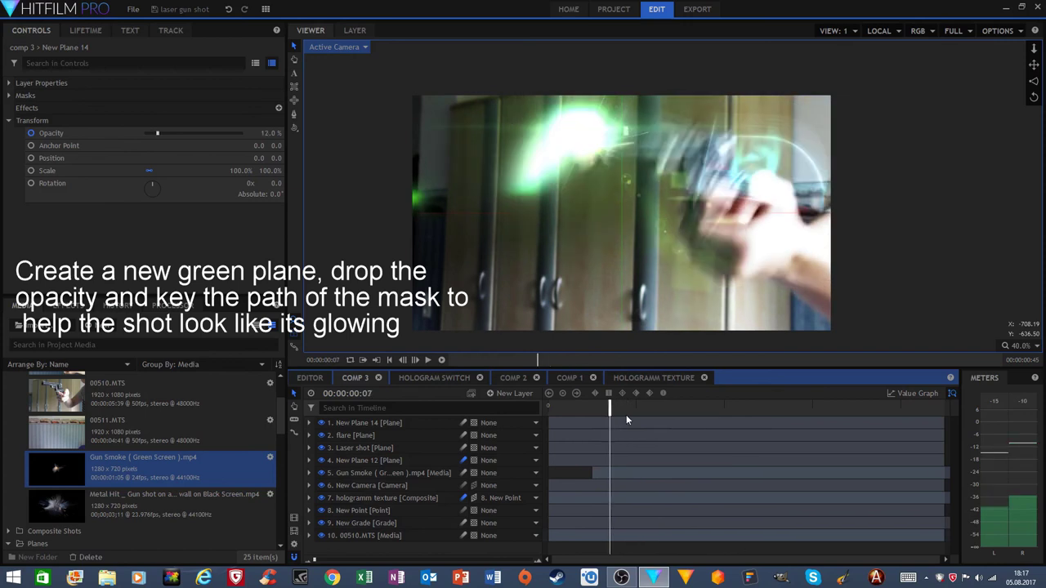
Step: Step forward to frame 16 and scrub on to frame 42 to review the rest of the shot
{"action": "key", "text": "Right"}
{"action": "key", "text": "Right"}
{"action": "key", "text": "Right"}
{"action": "key", "text": "Right"}
{"action": "key", "text": "Right"}
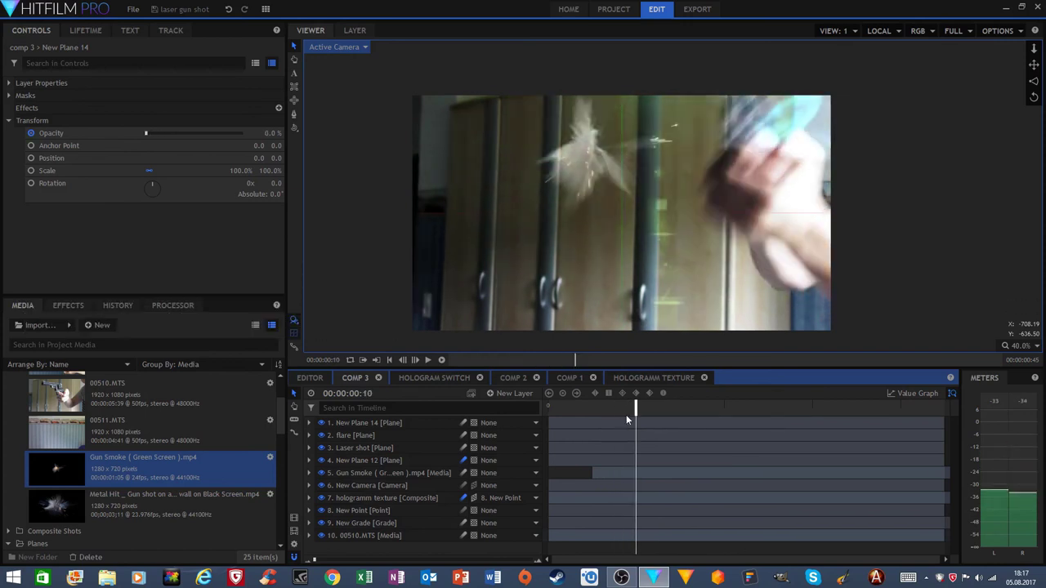
{"action": "key", "text": "Right"}
{"action": "key", "text": "Right"}
{"action": "key", "text": "Right"}
{"action": "key", "text": "Right"}
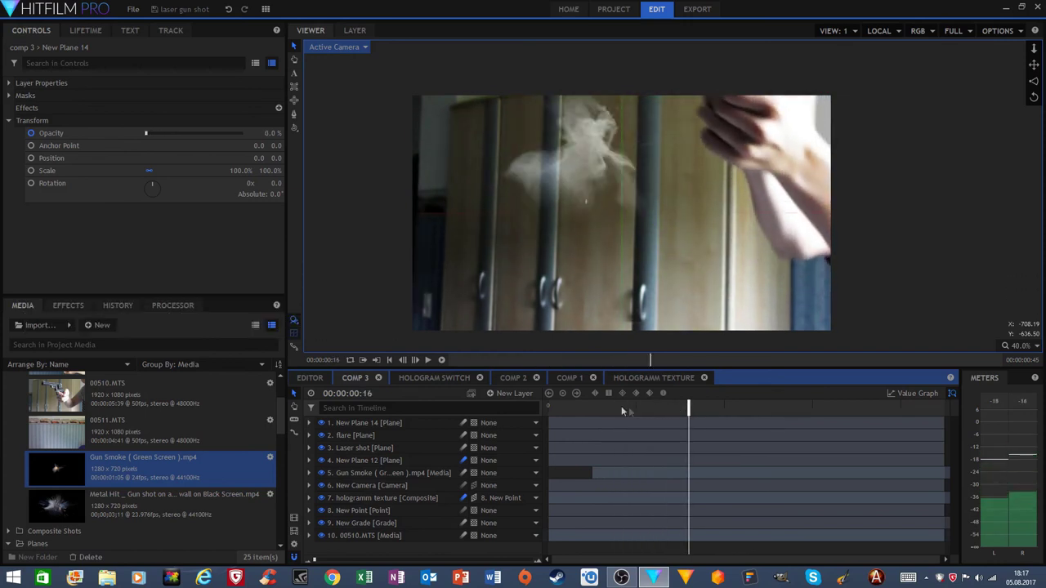
{"action": "left_click_drag", "start_coordinate": [705, 415], "coordinate": [926, 415]}
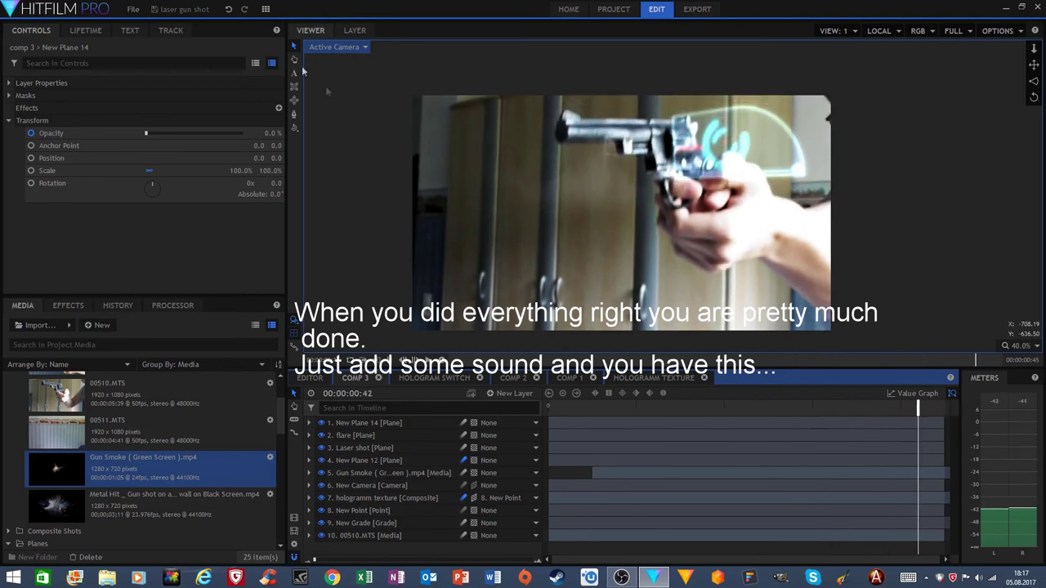